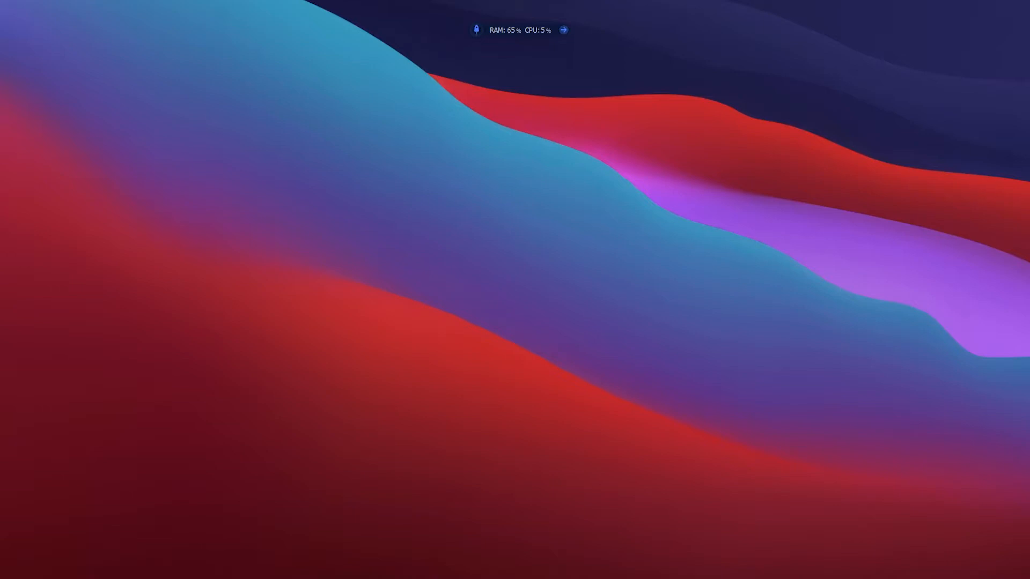
# - Launch Adobe Premiere Pro 2019 and create a new project named "video tutorial" in D:\Design\Shining Logo
pyautogui.press('super')
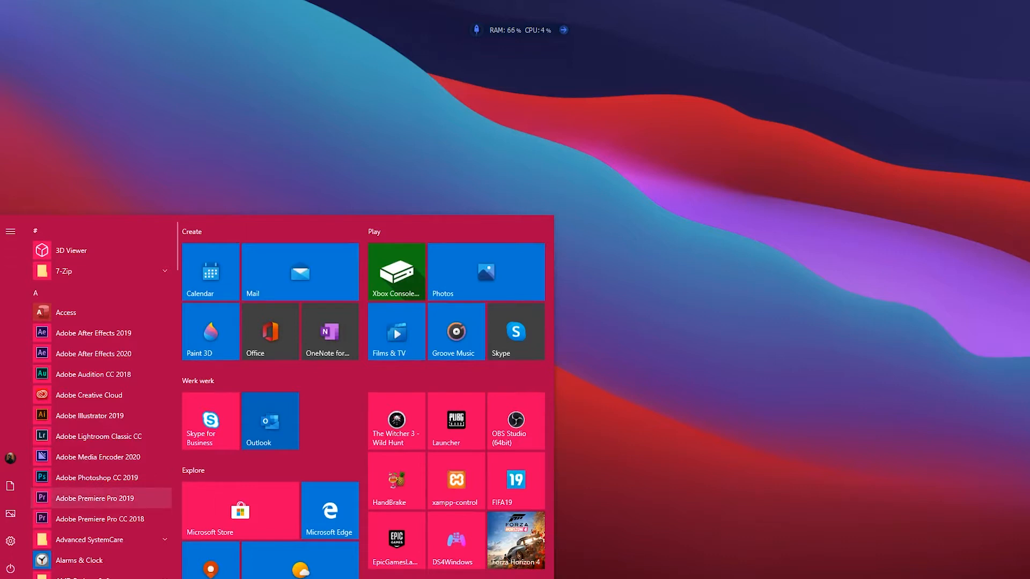
pyautogui.click(95, 498)
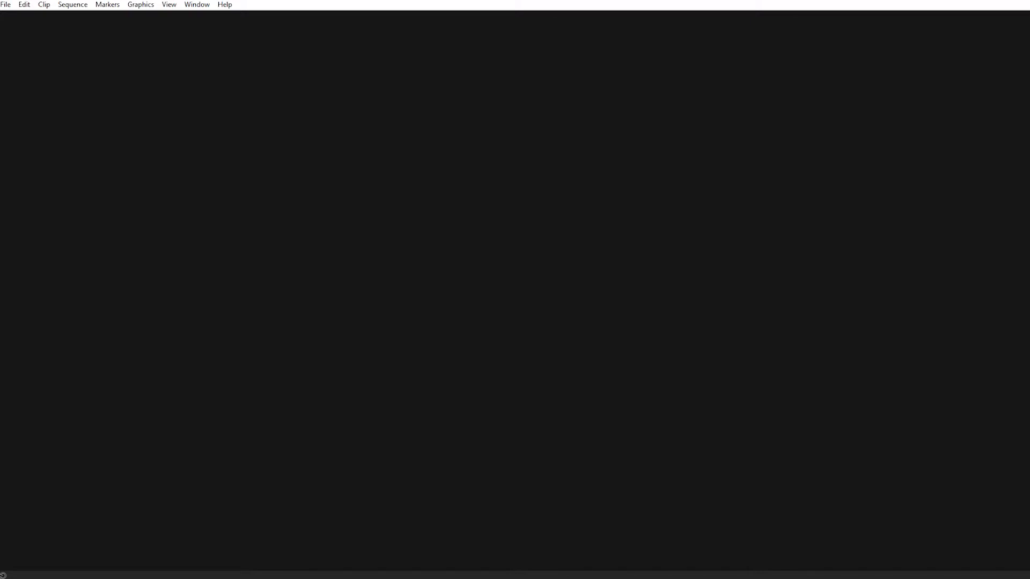
pyautogui.click(5, 4)
pyautogui.moveTo(91, 18)
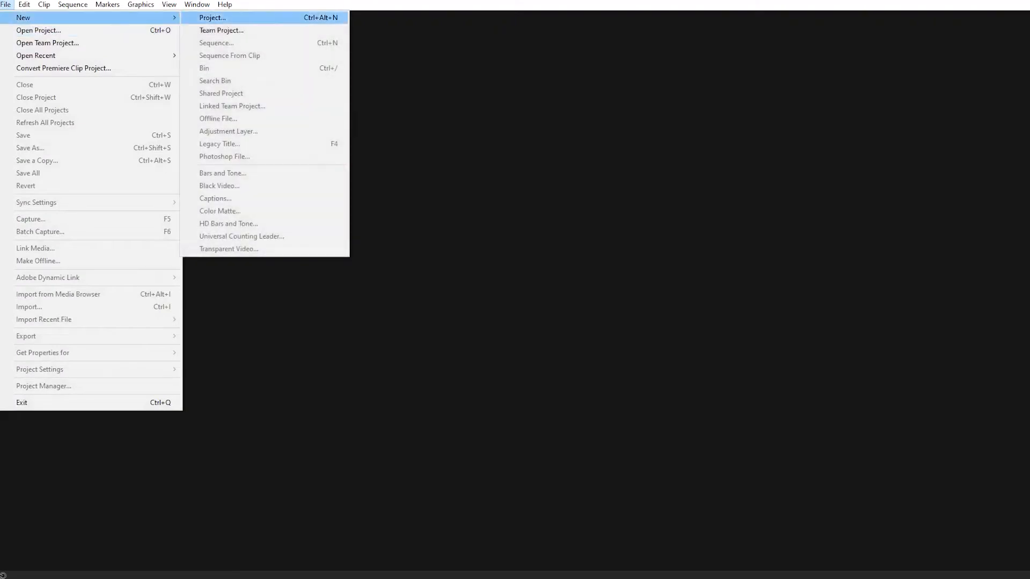
pyautogui.press('Return')
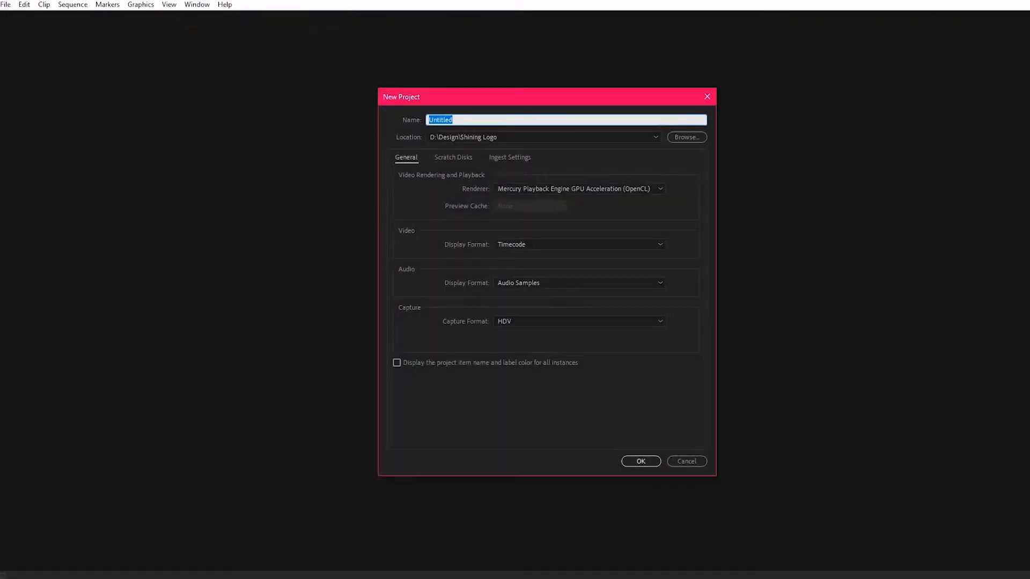
pyautogui.write('video tutorial')
pyautogui.press('Return')
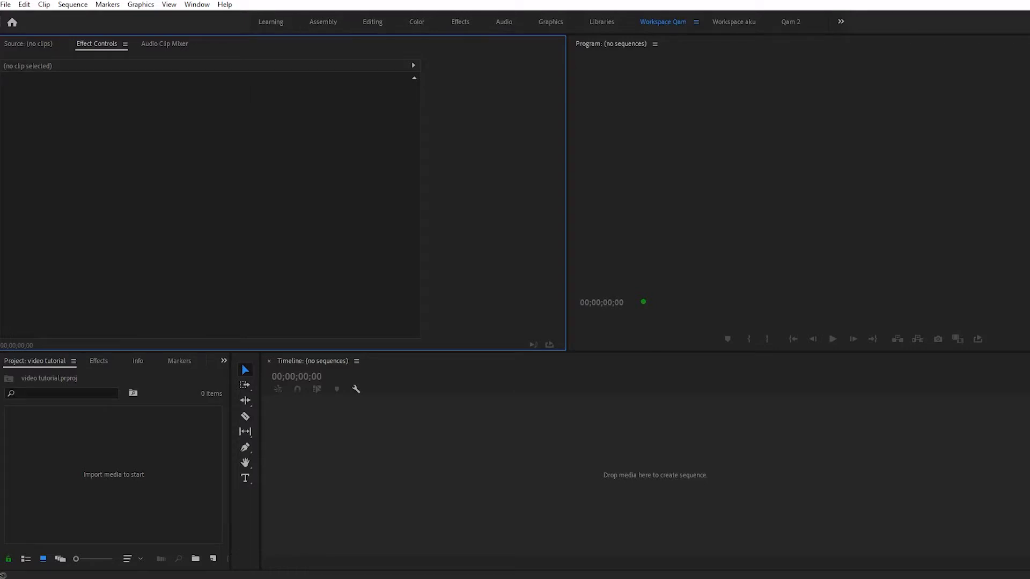
# - Import DJI_0082, DJI_0289, the university logo image and the intro music track from the Shining Logo folder into the project
pyautogui.hotkey('shift', '1')
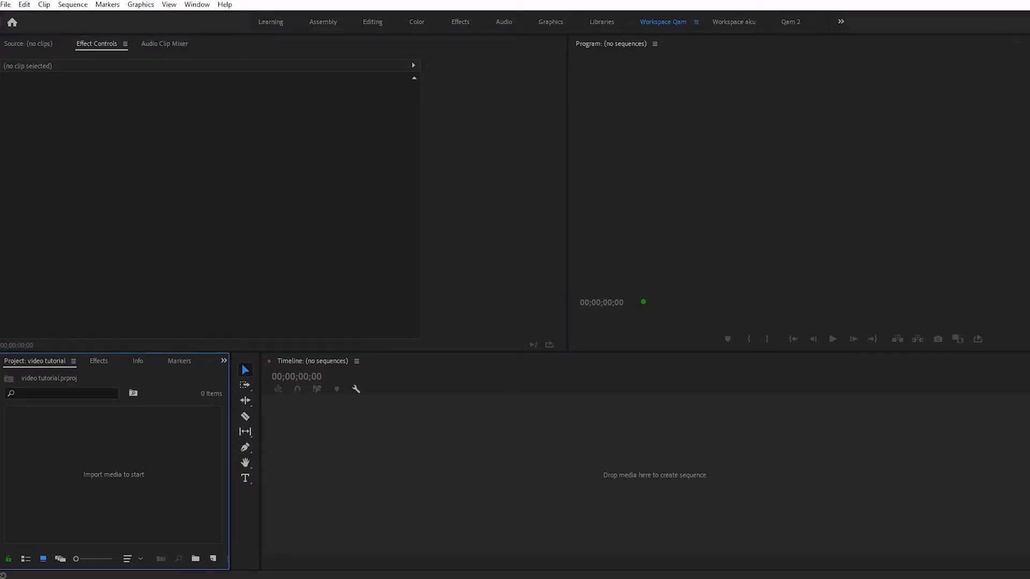
pyautogui.hotkey('alt', 'Tab')
pyautogui.click(968, 213)
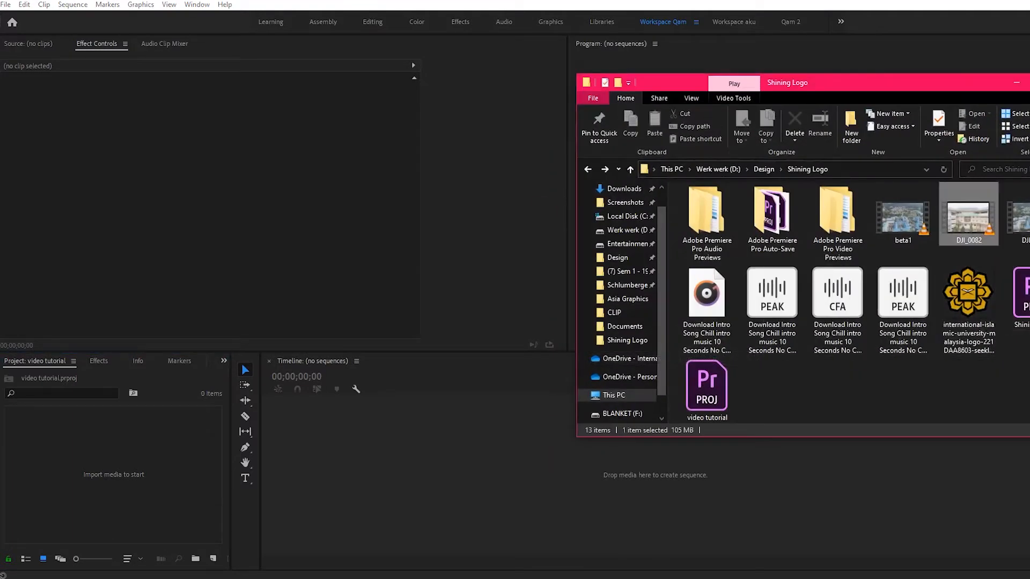
pyautogui.keyDown('ctrl'); pyautogui.click(1017, 217); pyautogui.keyUp('ctrl')
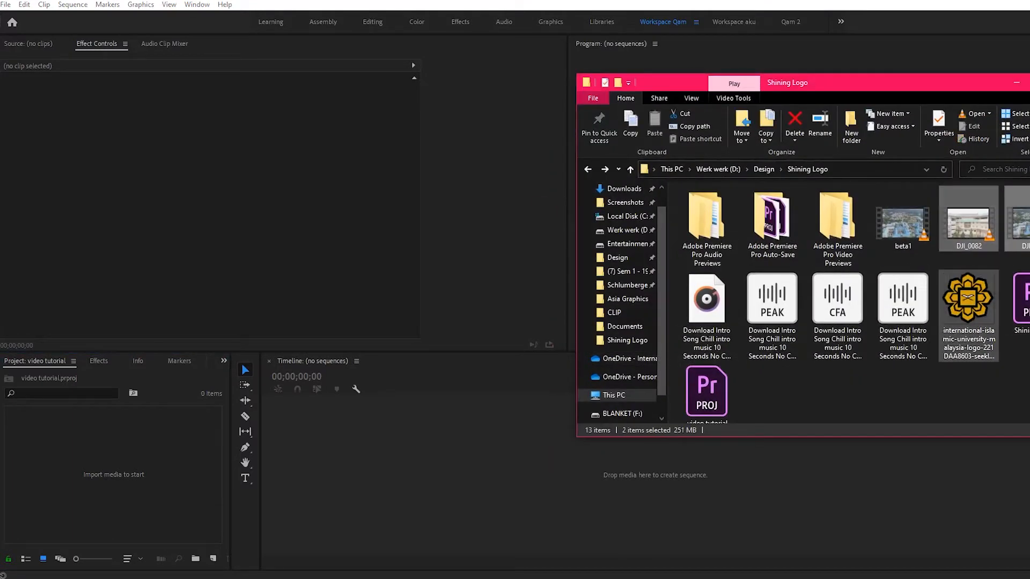
pyautogui.keyDown('ctrl'); pyautogui.click(968, 315); pyautogui.keyUp('ctrl')
pyautogui.keyDown('ctrl'); pyautogui.click(706, 316); pyautogui.keyUp('ctrl')
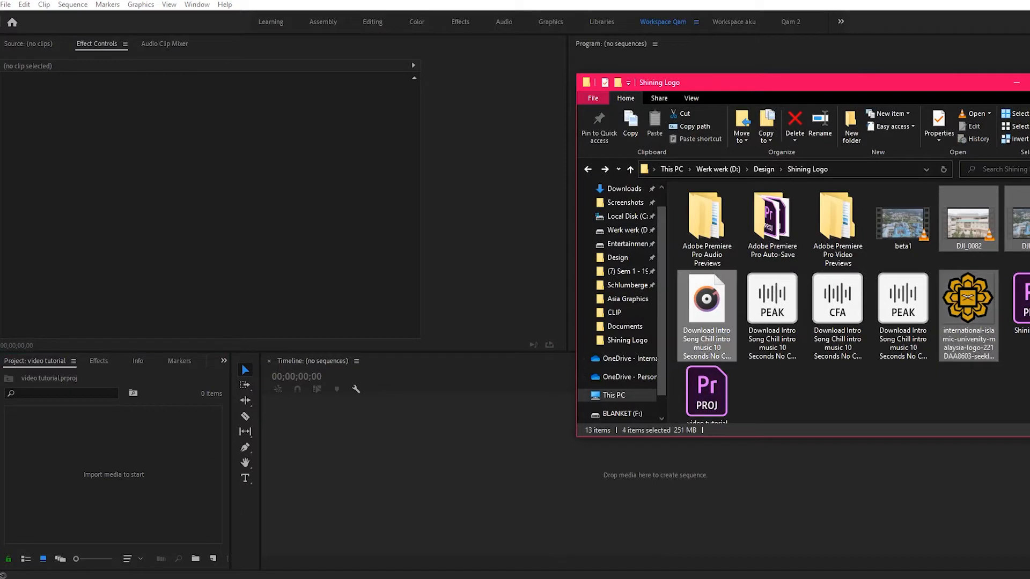
pyautogui.moveTo(706, 315); pyautogui.dragTo(95, 491)
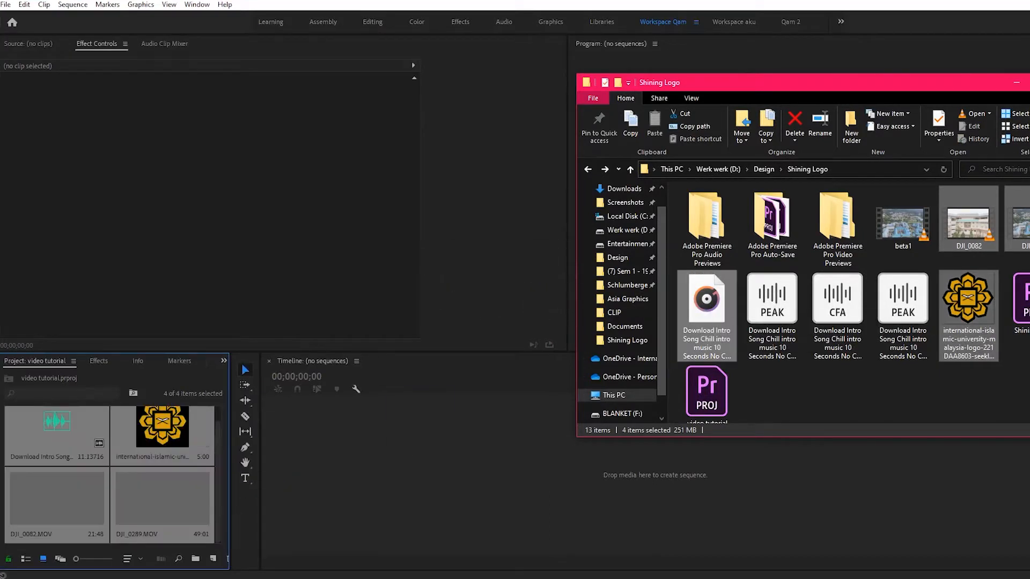
pyautogui.click(282, 193)
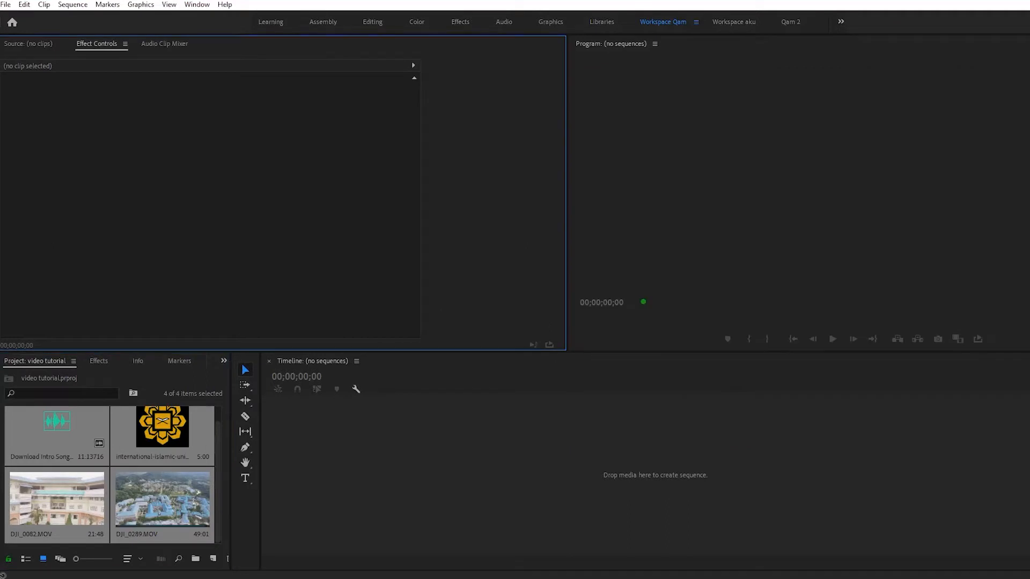
# - Create a 1920 x 1080 Black Video item at 25.00 fps with square pixels and leave nothing selected in the project
pyautogui.click(212, 558)
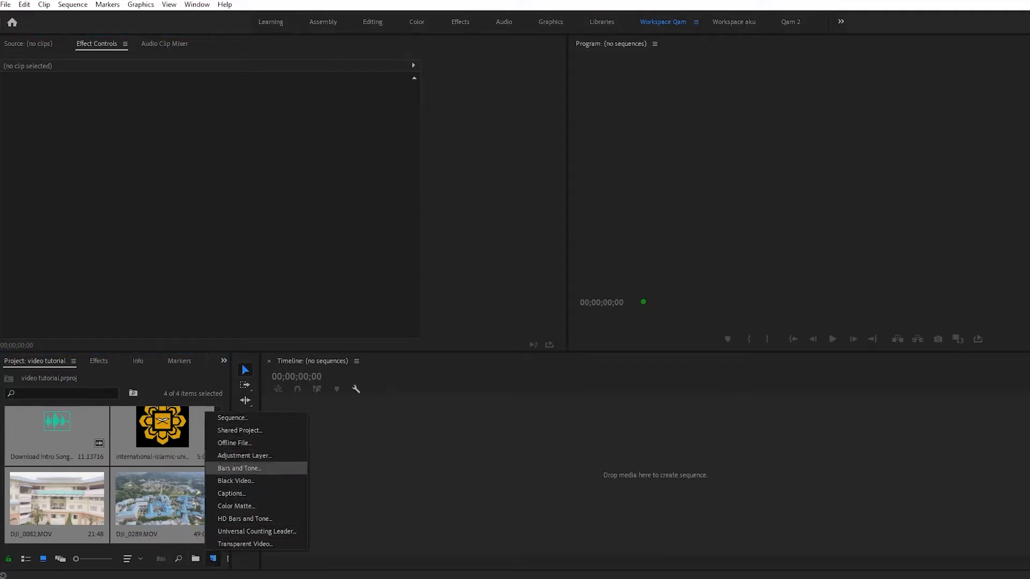
pyautogui.click(236, 480)
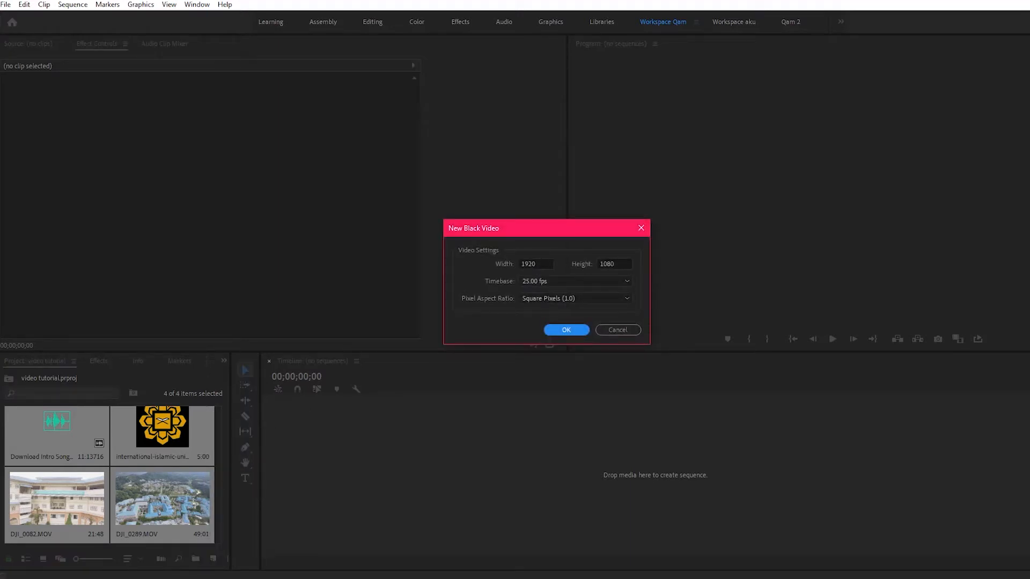
pyautogui.press('Return')
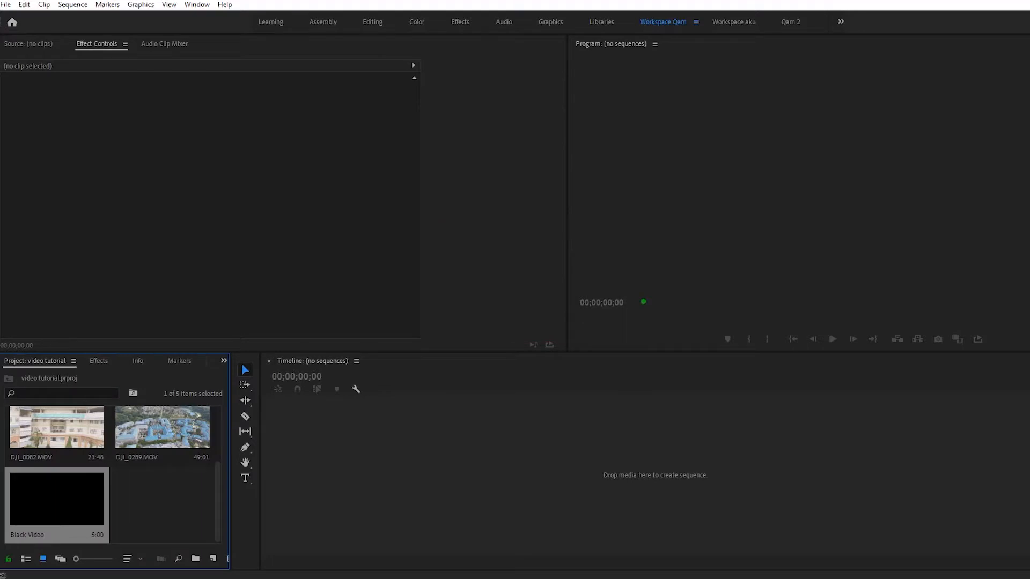
pyautogui.hotkey('ctrl', 'shift', 'a')
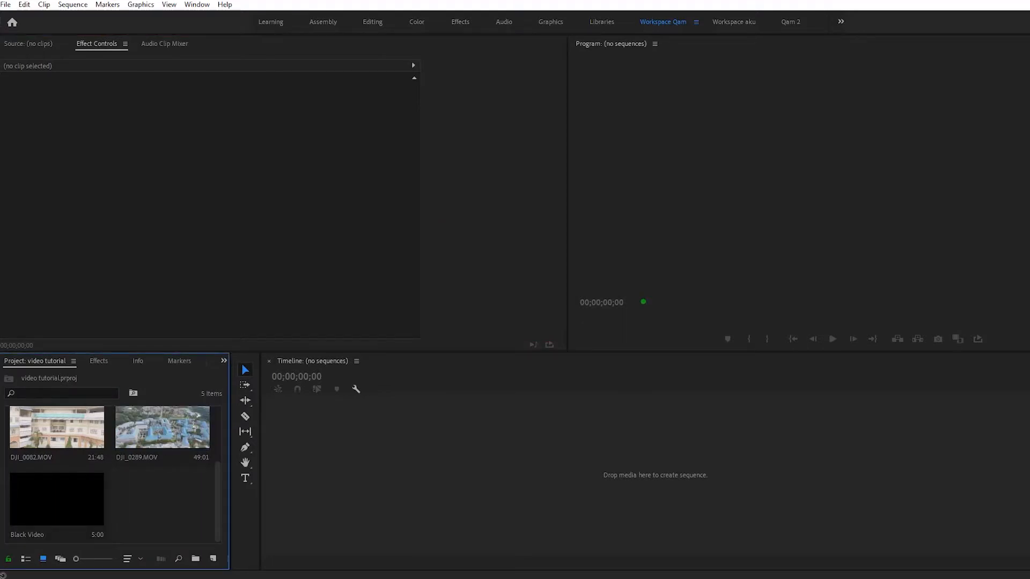
# - Open DJI_0289.MOV, mark a 16:12 range ending at 00:00:25:01, and create a sequence from it
pyautogui.doubleClick(166, 429)
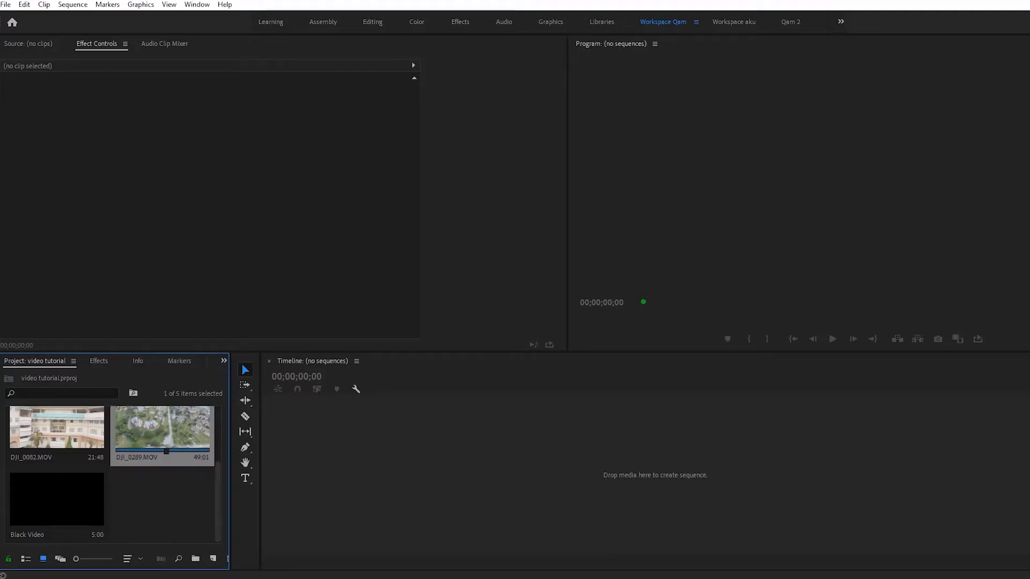
pyautogui.moveTo(300, 317)
pyautogui.mouseDown()
pyautogui.moveTo(6, 317)
pyautogui.moveTo(493, 318)
pyautogui.moveTo(87, 317)
pyautogui.moveTo(286, 317)
pyautogui.mouseUp()
pyautogui.press('i')
pyautogui.press('o')
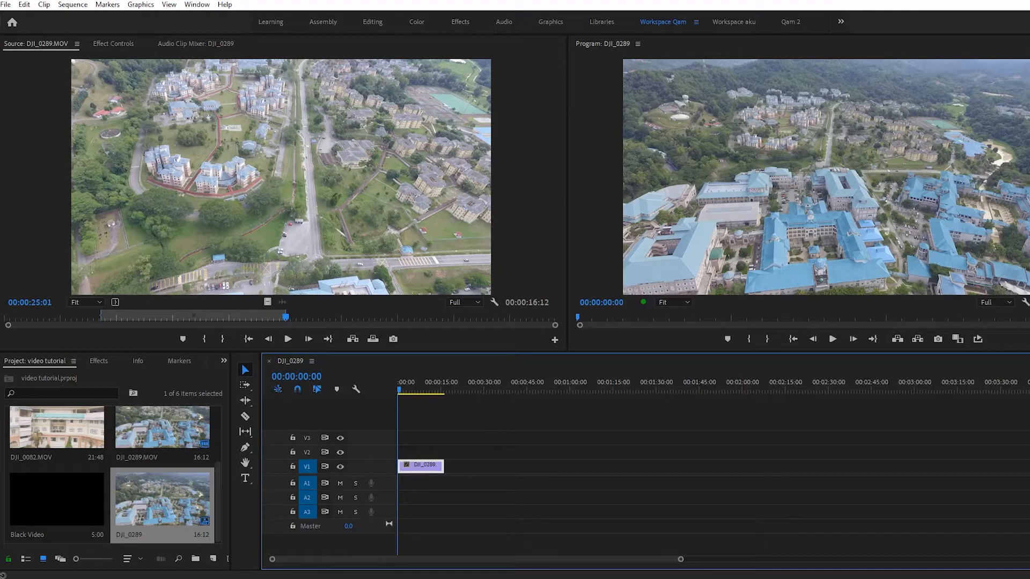
# - Undo the clip's placement on V1, place only its video on V2 starting 7 frames in, and preview it
pyautogui.hotkey('ctrl', 'z')
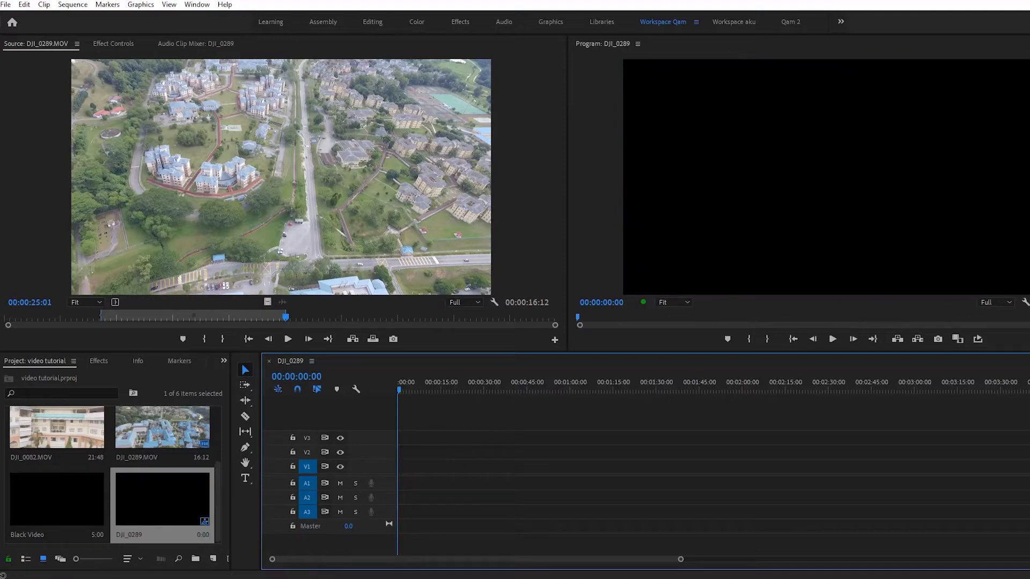
pyautogui.moveTo(267, 302); pyautogui.dragTo(399, 450)
pyautogui.scroll(7, 426, 451)
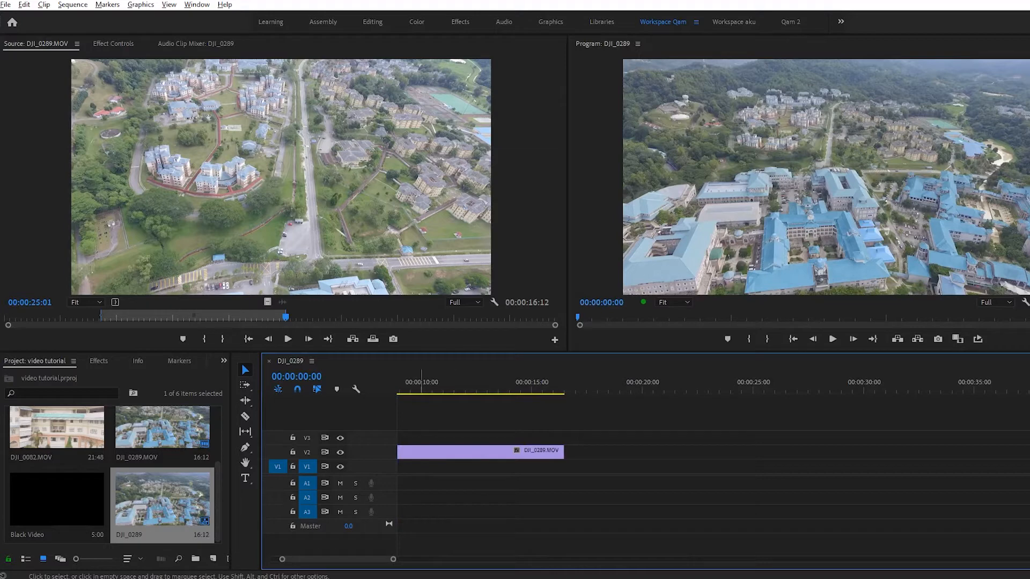
pyautogui.scroll(3, 452, 382)
pyautogui.scroll(6, 460, 382)
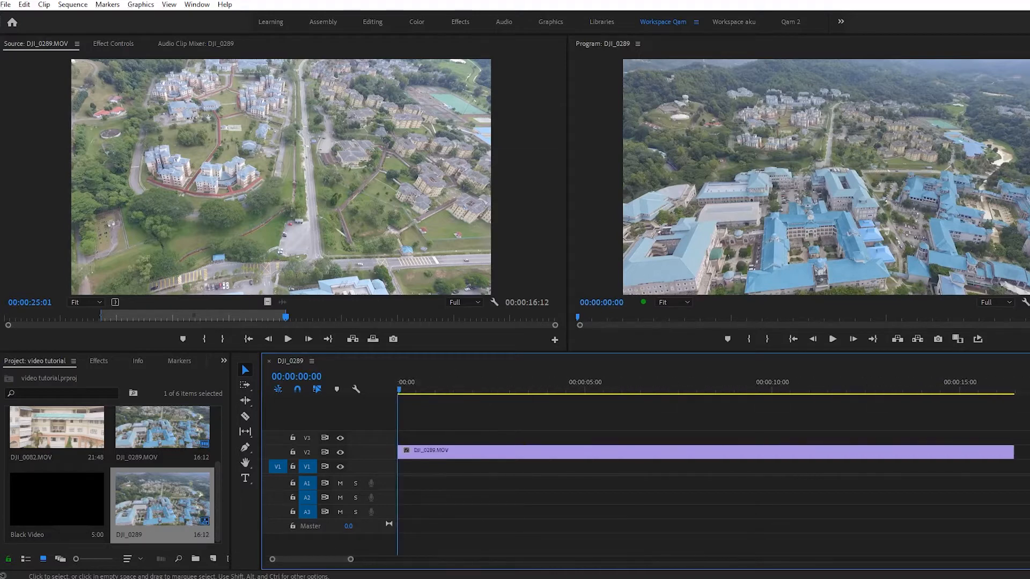
pyautogui.moveTo(460, 452); pyautogui.dragTo(469, 452)
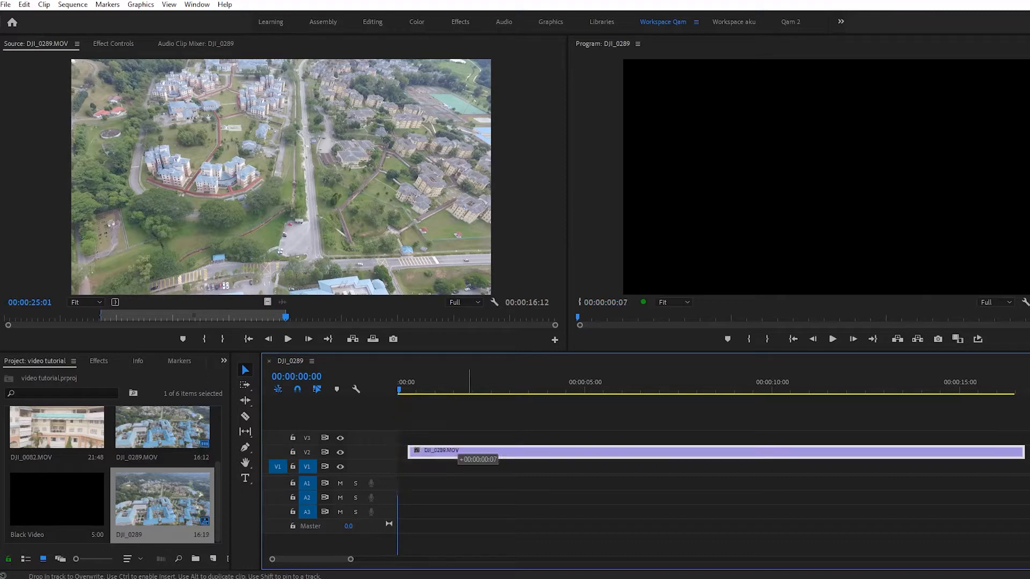
pyautogui.press('space')
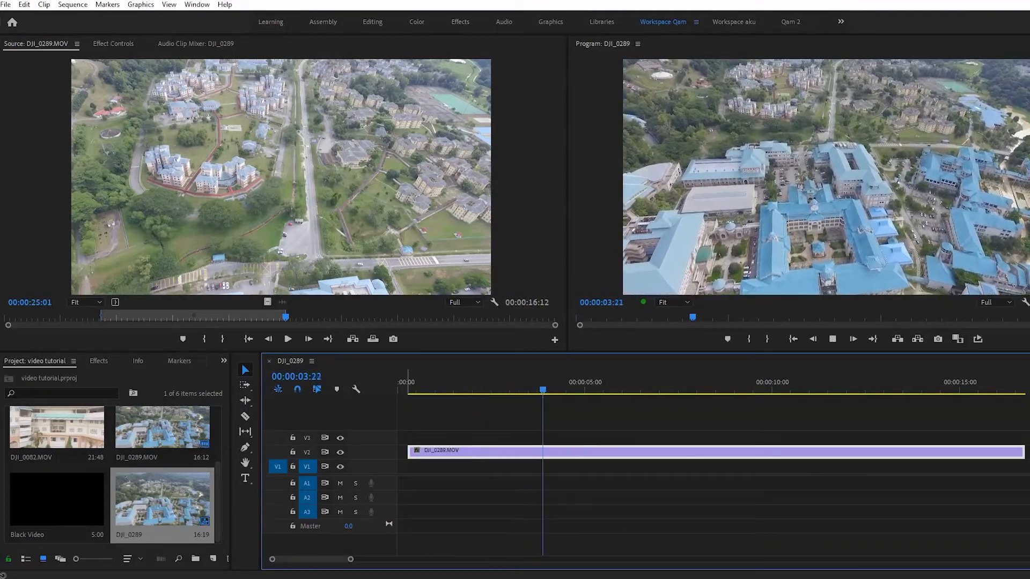
pyautogui.press('space')
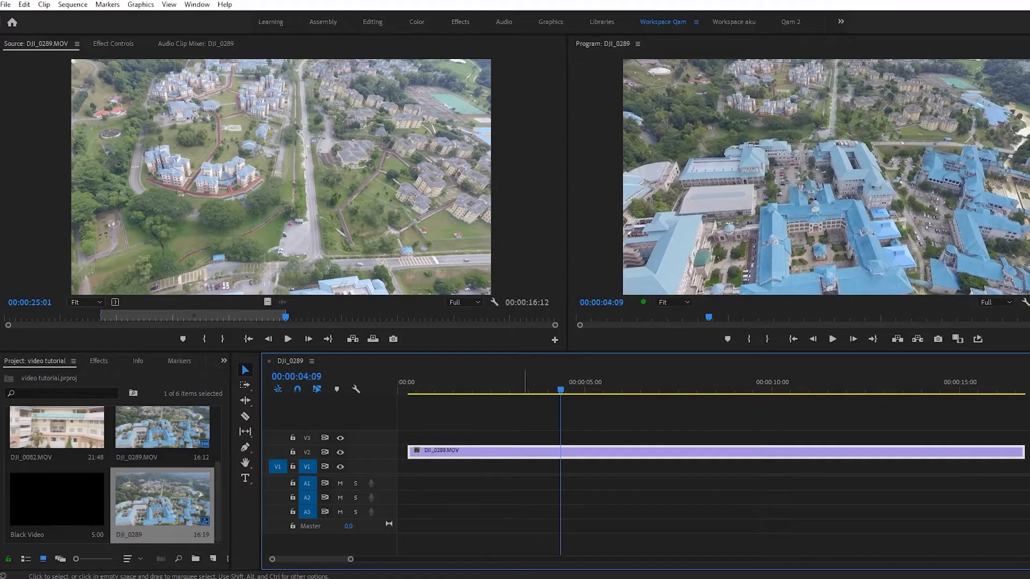
# - Delete the clip from the timeline and re-mark DJI_0289.MOV with a 3:18 range ending at about 00:00:16:18
pyautogui.press('Delete')
pyautogui.hotkey('shift', '2')
pyautogui.press('Home')
pyautogui.press('space')
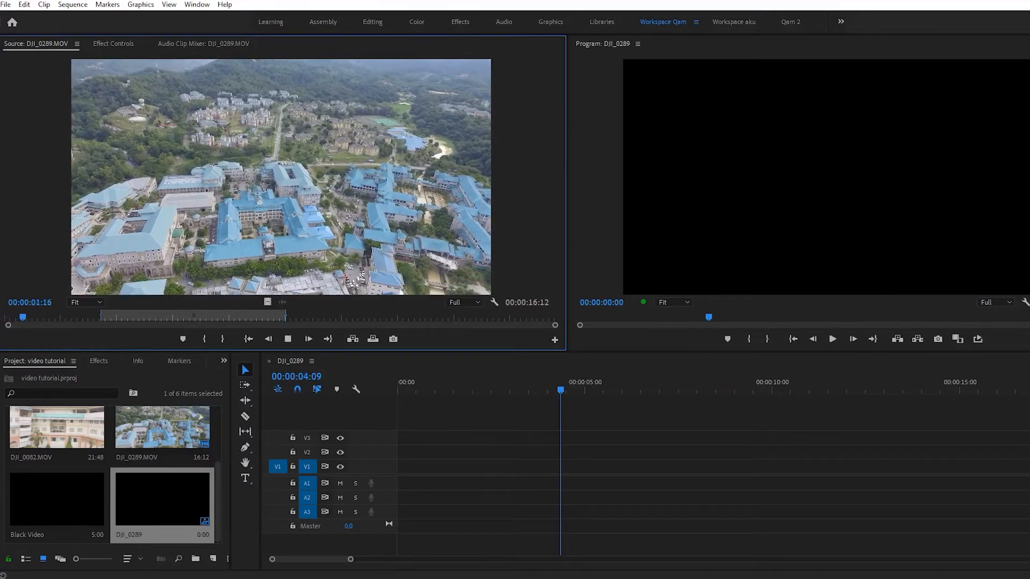
pyautogui.press('space')
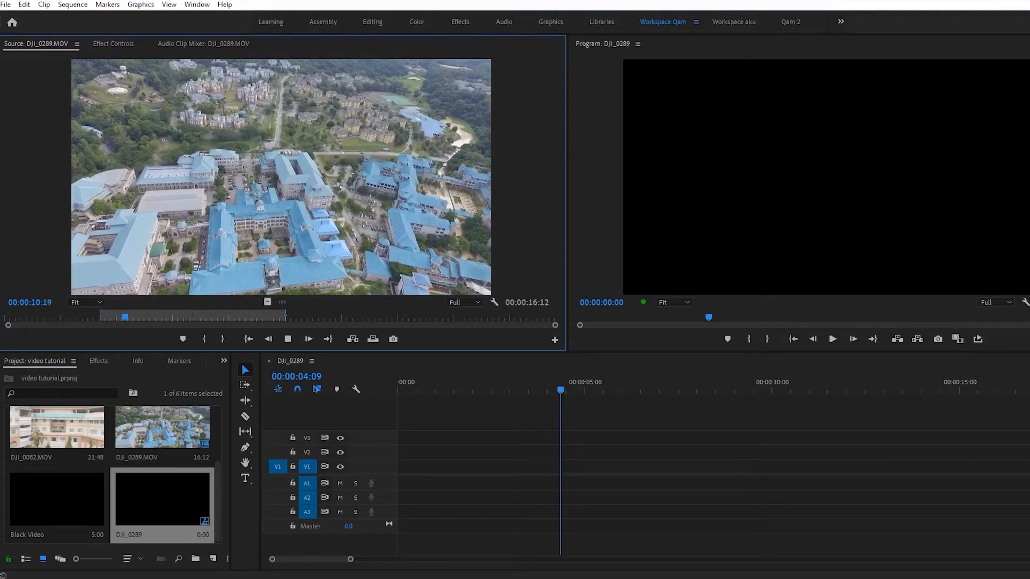
pyautogui.press('i')
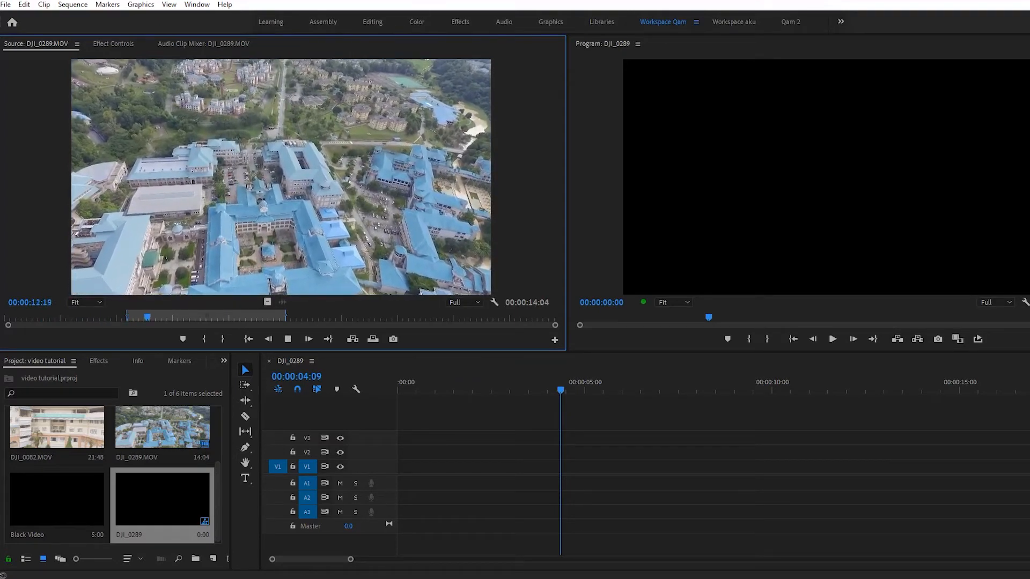
pyautogui.press('i')
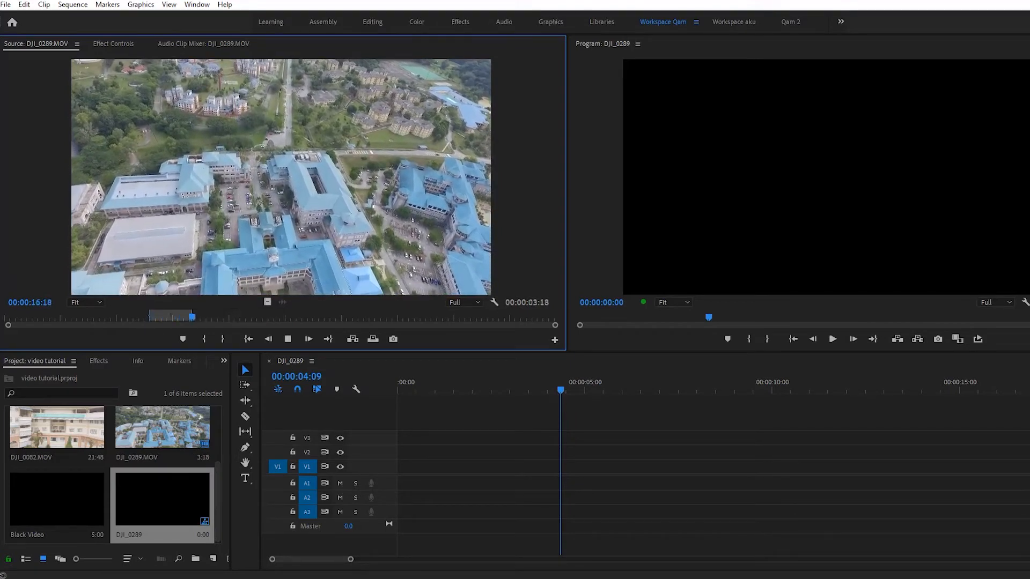
pyautogui.press('o')
pyautogui.press('space')
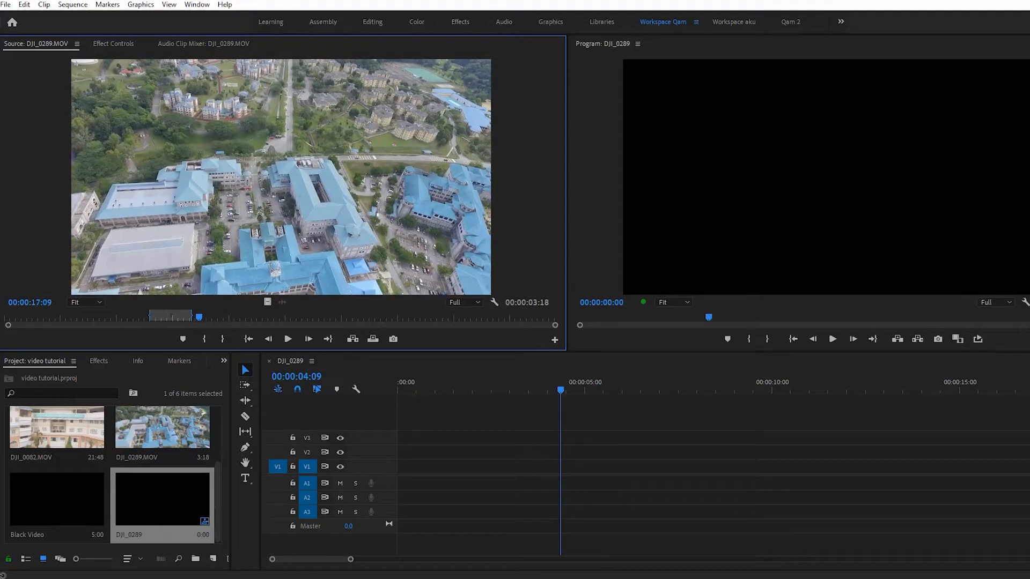
# - Place the marked DJI_0289.MOV range on track V2 about 5 frames after the sequence start and play it from the beginning
pyautogui.moveTo(280, 177); pyautogui.dragTo(405, 452)
pyautogui.press('Up')
pyautogui.press('Up')
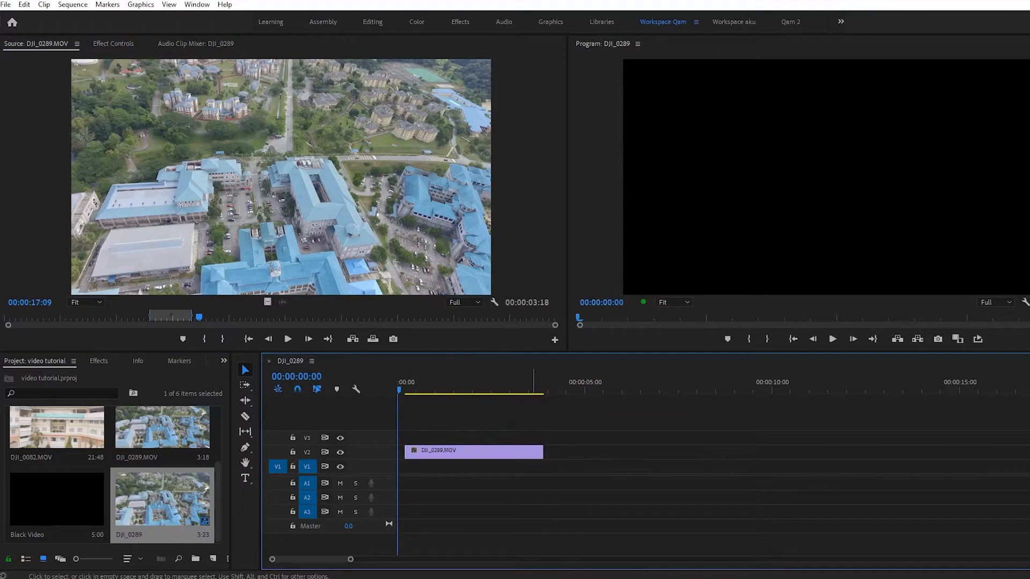
pyautogui.press('space')
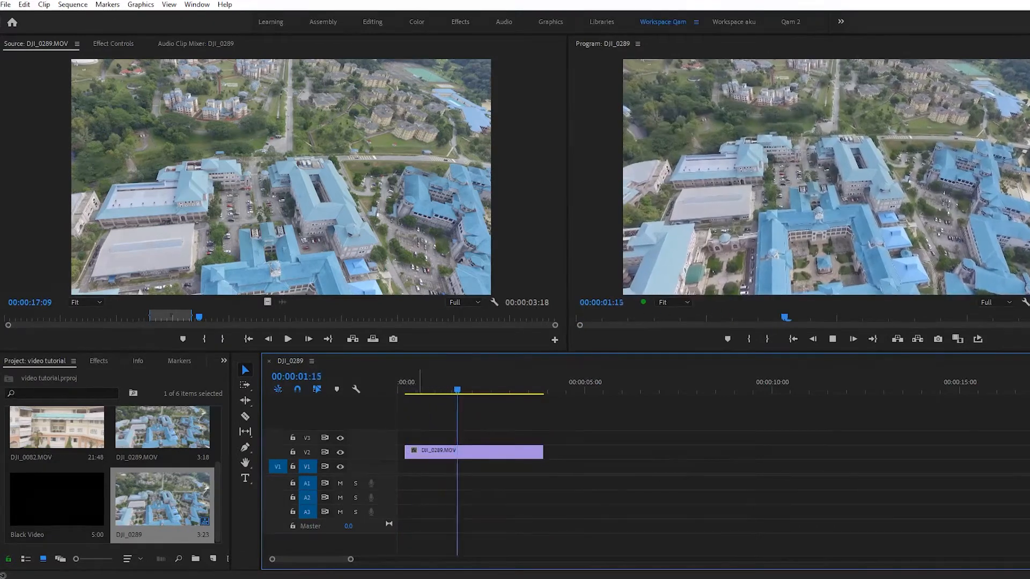
pyautogui.press('space')
# - Extend the end of the V2 clip to a duration of 00:00:04:21 and shift its start to 00:00:00:08
pyautogui.doubleClick(438, 452)
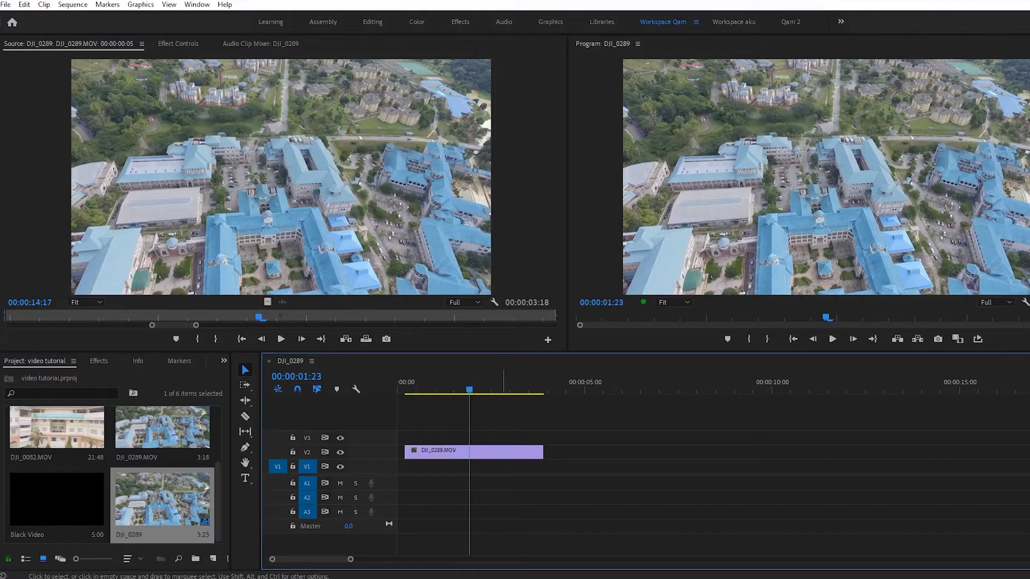
pyautogui.moveTo(483, 452); pyautogui.dragTo(529, 451)
pyautogui.moveTo(454, 452); pyautogui.dragTo(409, 452)
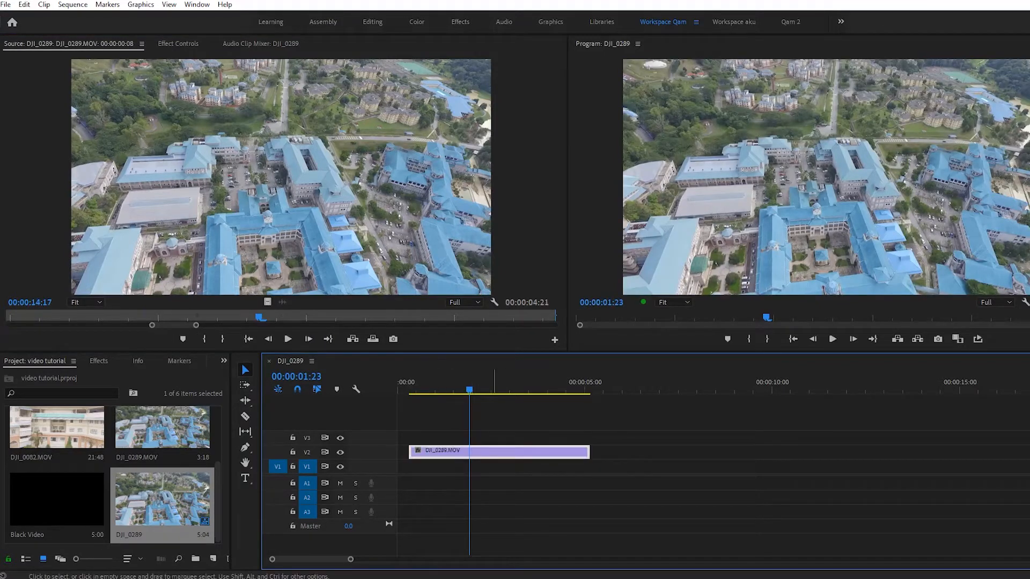
# - Split the DJI_0289.MOV clip on V2 at 00:00:00:17
pyautogui.moveTo(435, 387); pyautogui.dragTo(408, 387)
pyautogui.press('Left')
pyautogui.press('Right')
pyautogui.press('Right')
pyautogui.press('Right')
pyautogui.press('Right')
pyautogui.press('Right')
pyautogui.press('Right')
pyautogui.press('Right')
pyautogui.press('Right')
pyautogui.press('Right')
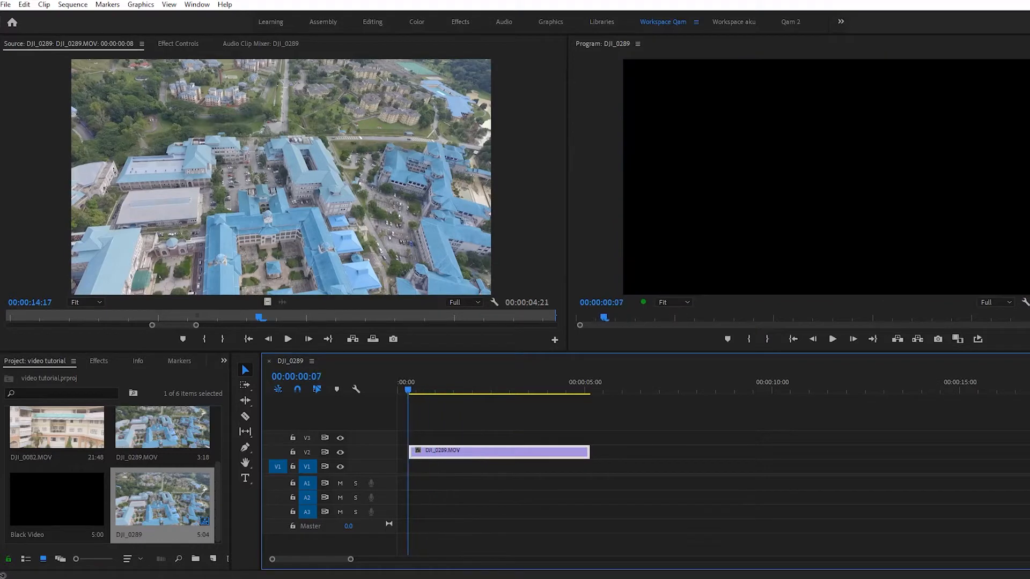
pyautogui.press('Right')
pyautogui.press('Right')
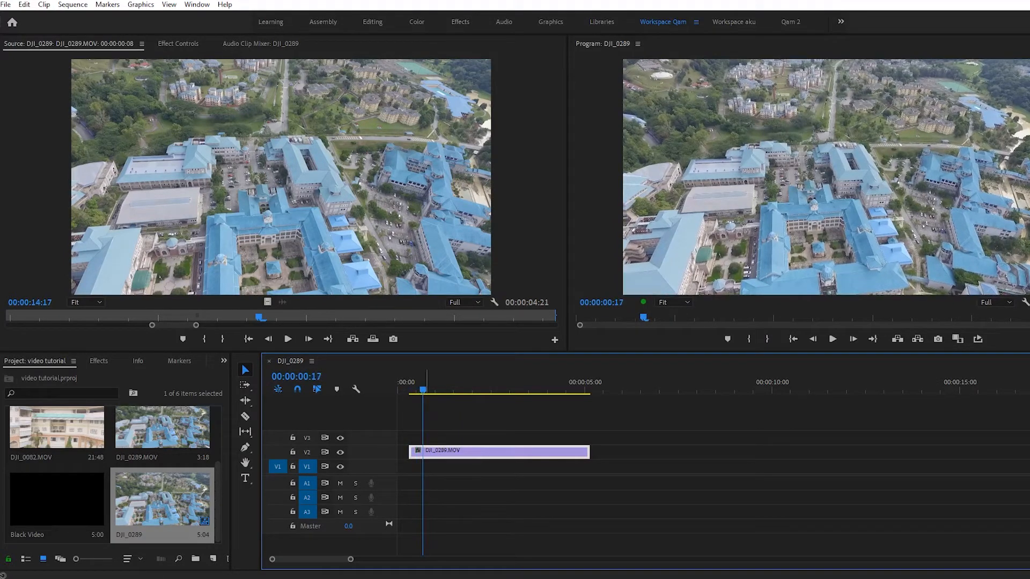
pyautogui.press('c')
pyautogui.hotkey('ctrl', 'k')
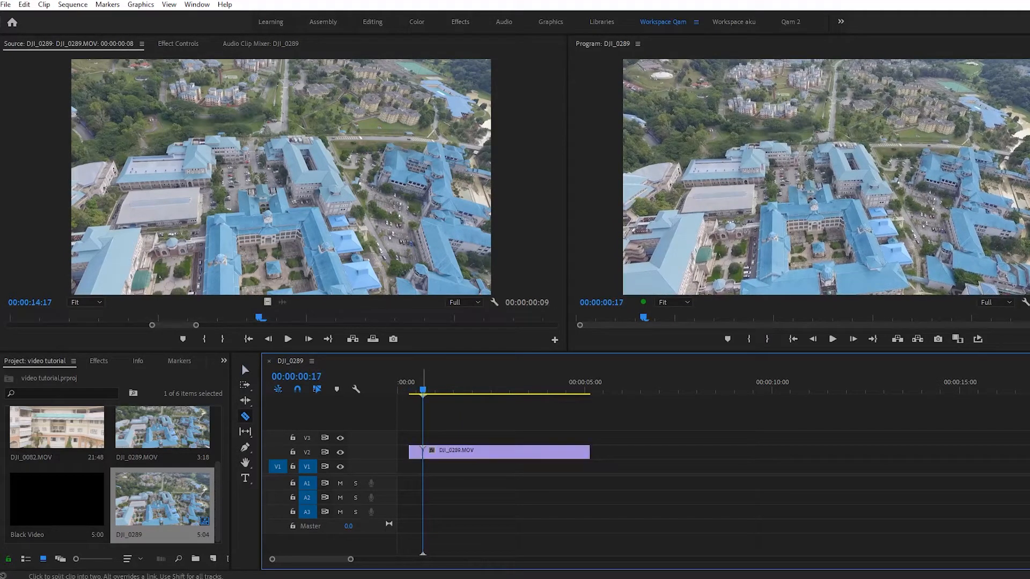
# - Delete the short first piece of the split V2 clip and shift the remaining clip to start at 00:00:00:03
pyautogui.press('v')
pyautogui.click(416, 452)
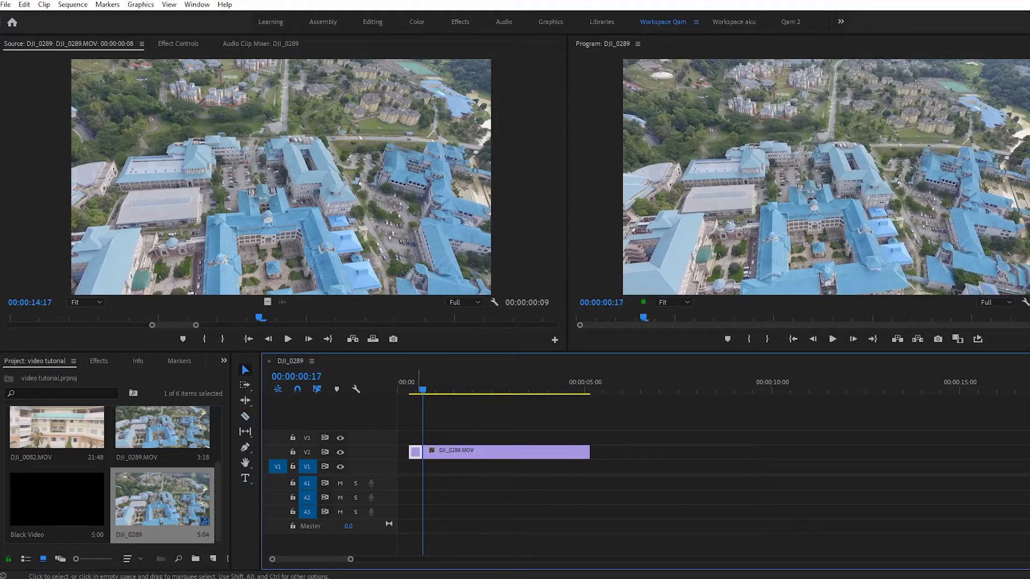
pyautogui.press('Delete')
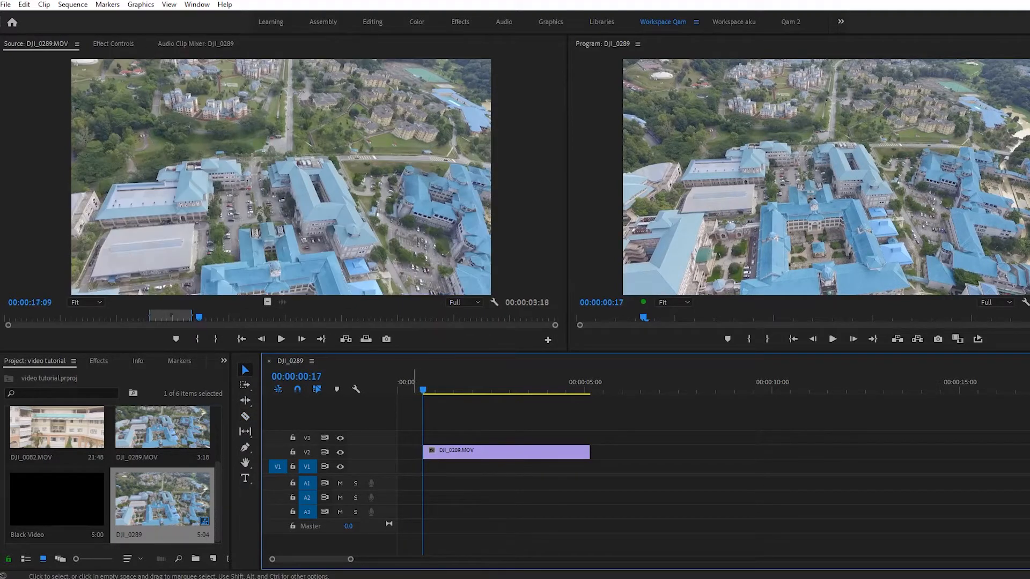
pyautogui.moveTo(423, 382); pyautogui.dragTo(402, 382)
pyautogui.moveTo(450, 452); pyautogui.dragTo(430, 452)
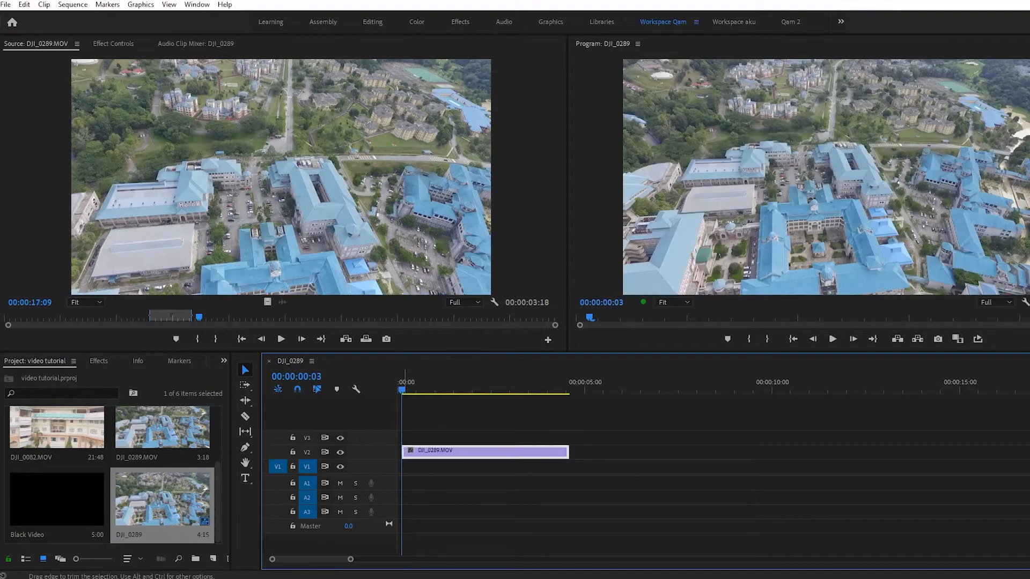
pyautogui.press('space')
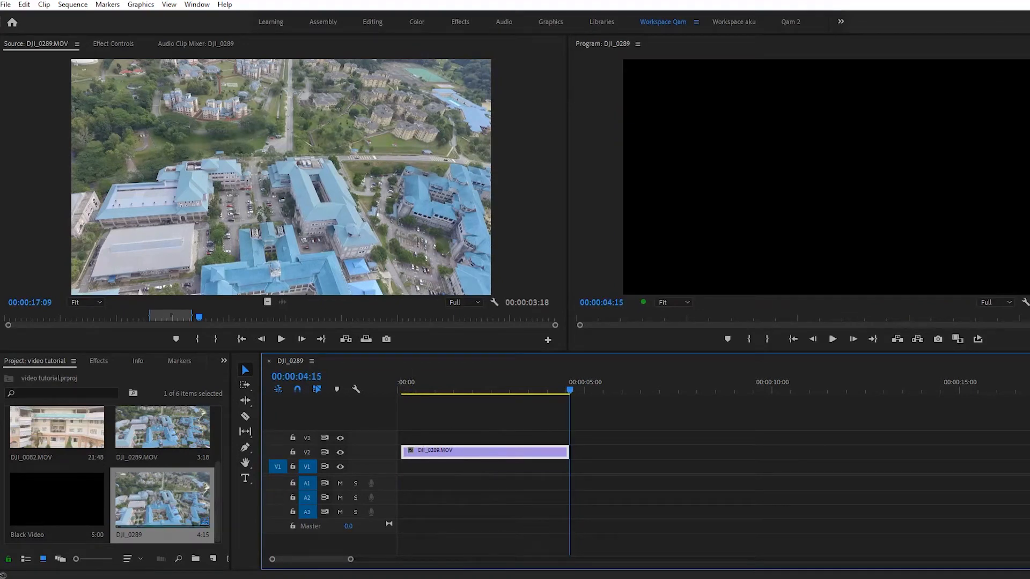
# - Create a new adjustment layer in the project with the default settings
pyautogui.click(163, 429)
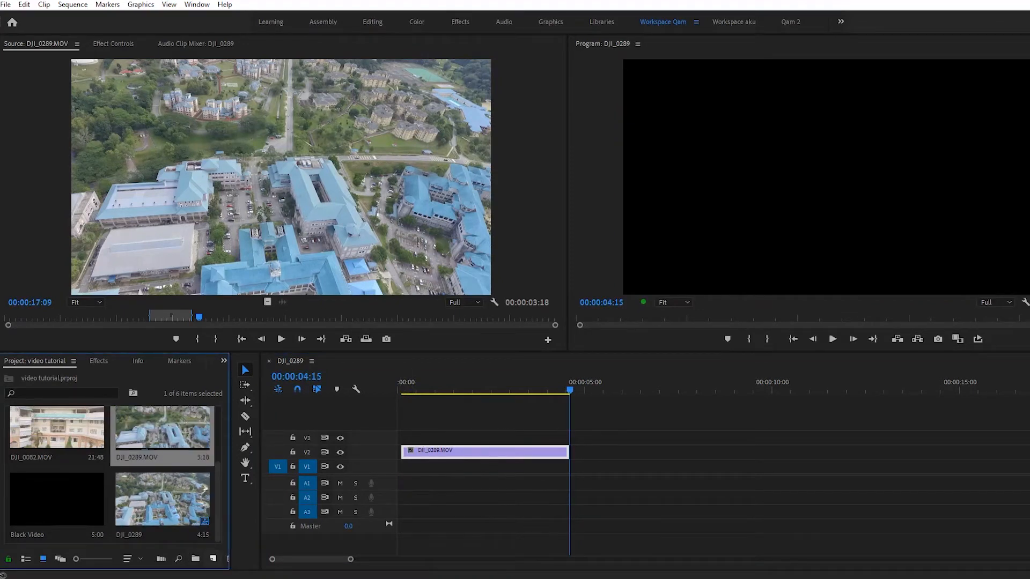
pyautogui.click(213, 559)
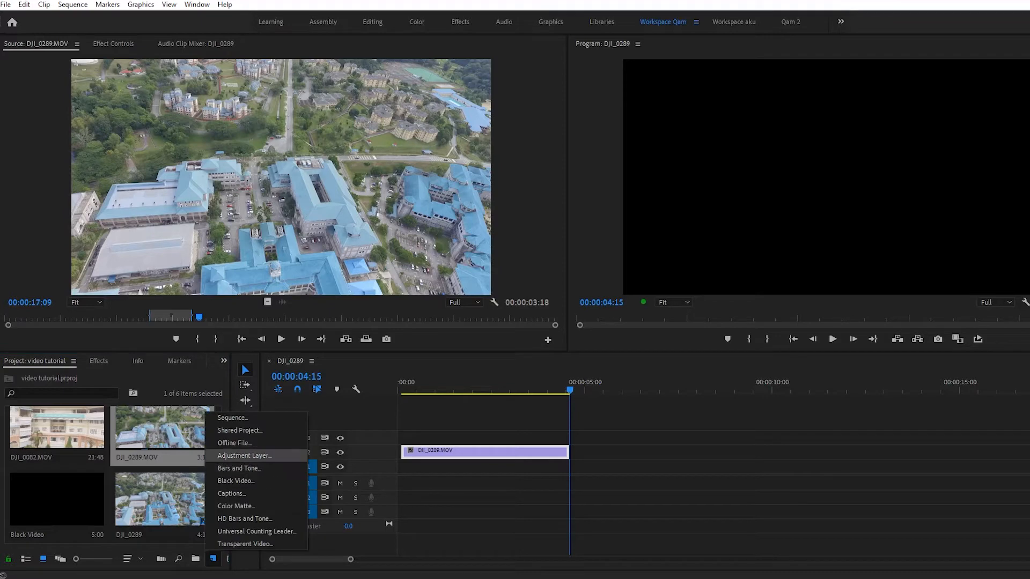
pyautogui.click(242, 454)
pyautogui.press('Return')
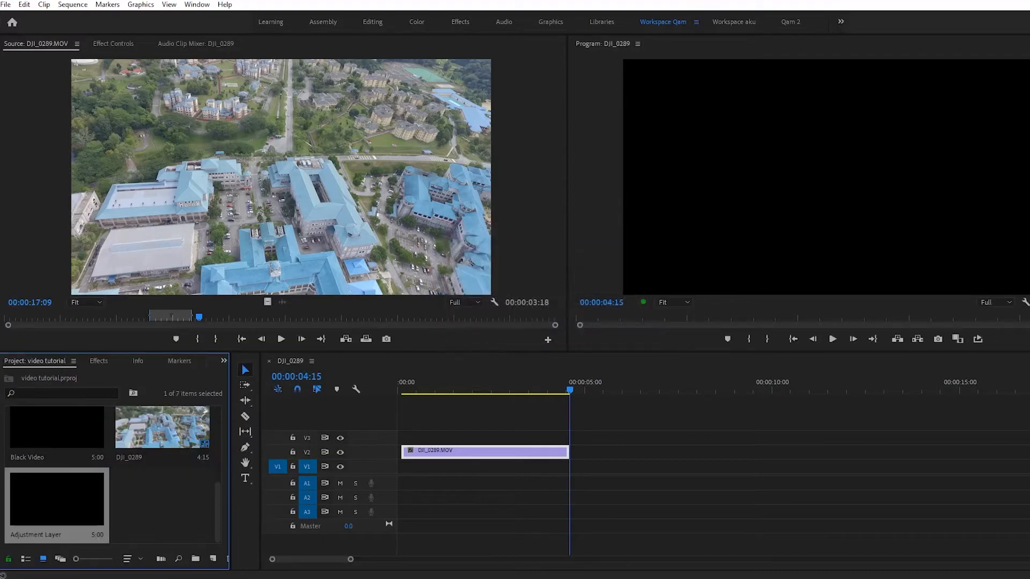
# - Place the adjustment layer on V1 after the drone clip, trimmed to run from 00:00:04:16 to 00:00:05:11
pyautogui.moveTo(57, 499); pyautogui.dragTo(570, 467)
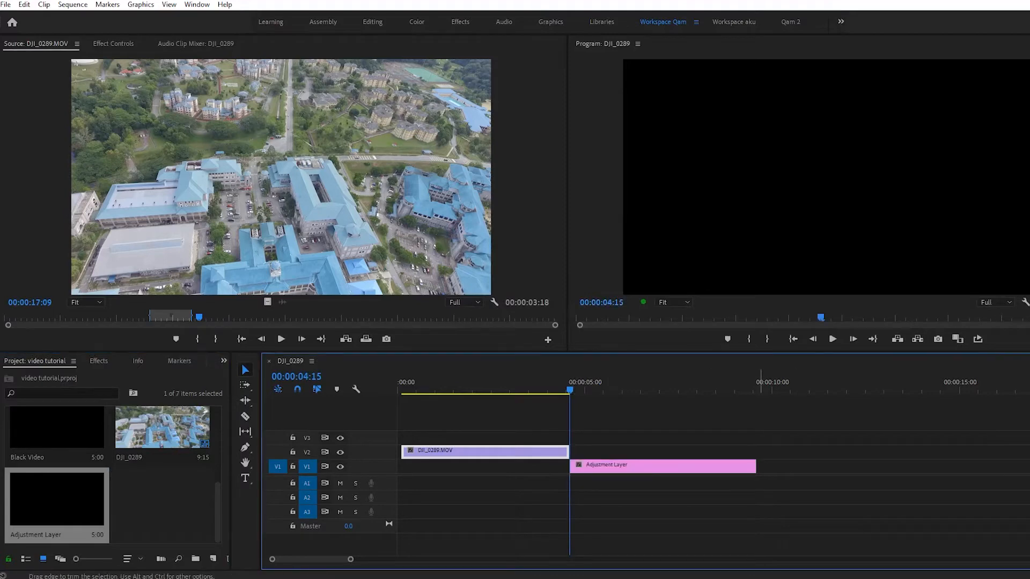
pyautogui.moveTo(755, 466); pyautogui.dragTo(599, 466)
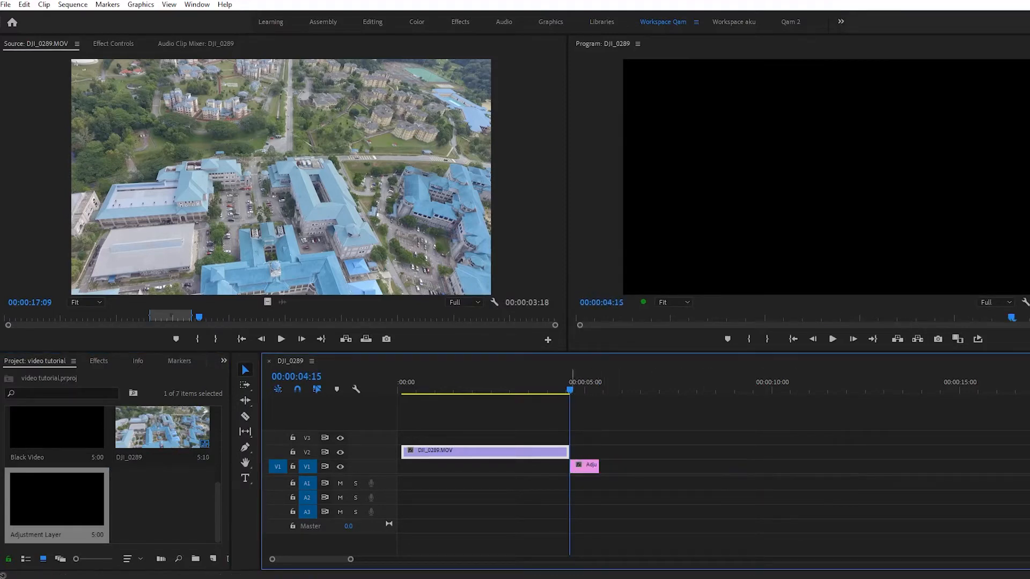
pyautogui.press('Right')
pyautogui.press('Right')
pyautogui.press('Left')
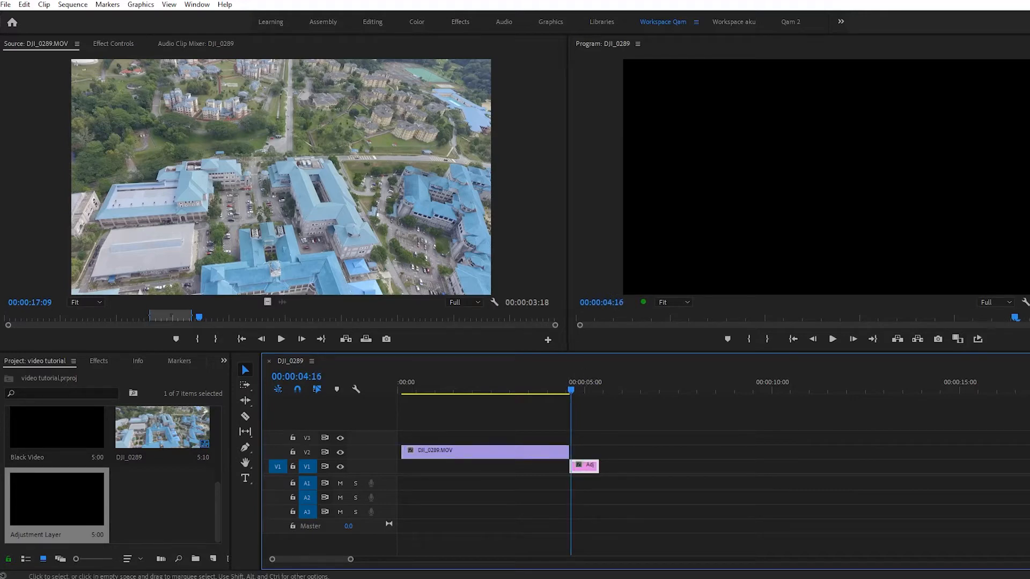
pyautogui.moveTo(585, 466); pyautogui.dragTo(588, 466)
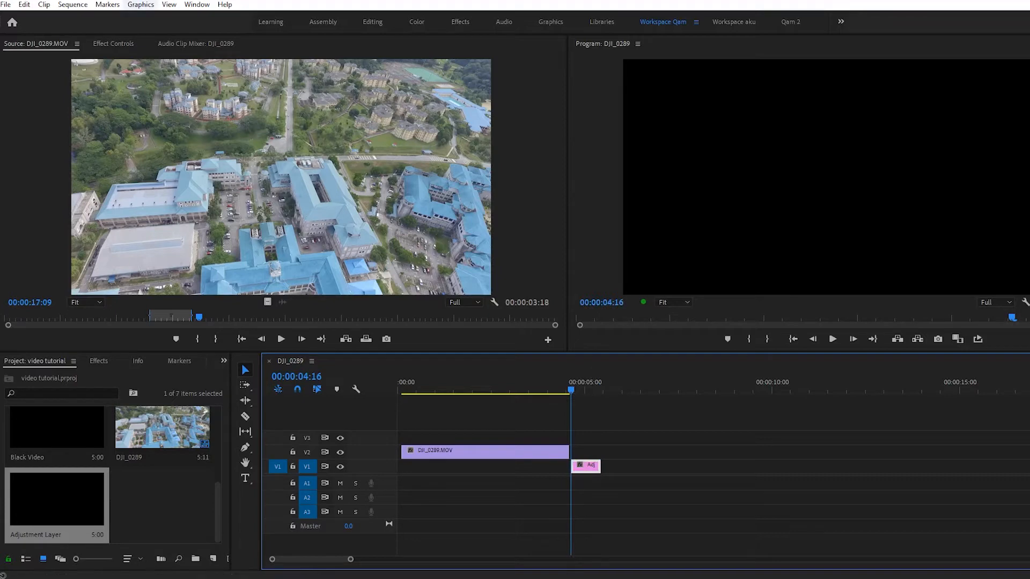
# - Add a new horizontal text layer at 00:00:04:16, above the adjustment layer
pyautogui.click(140, 4)
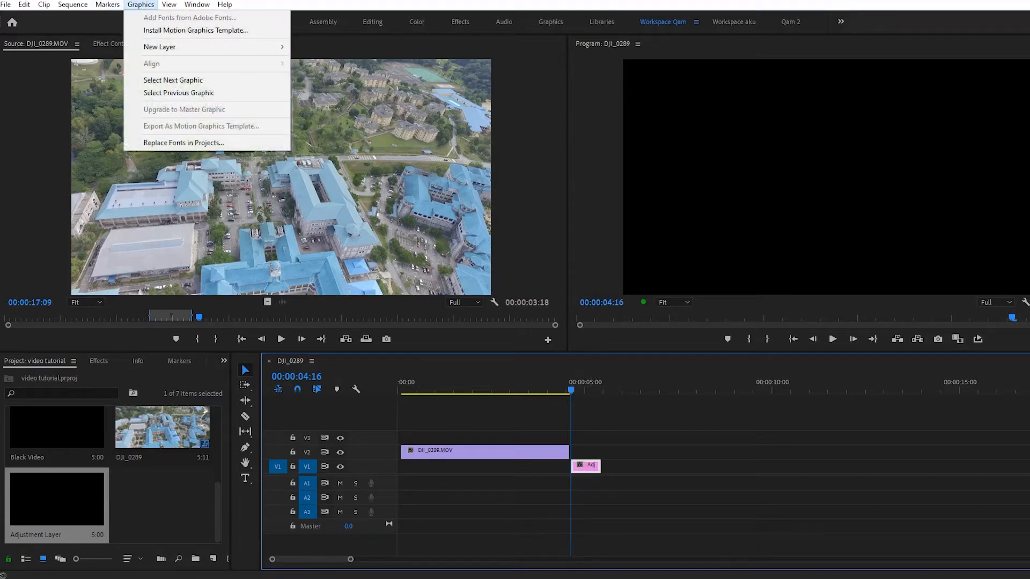
pyautogui.moveTo(161, 47)
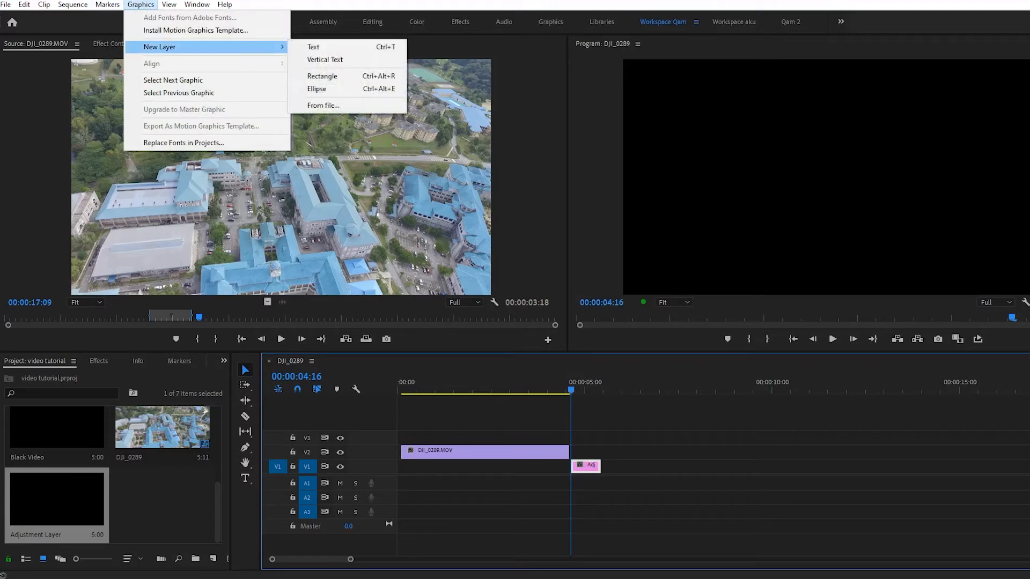
pyautogui.click(313, 46)
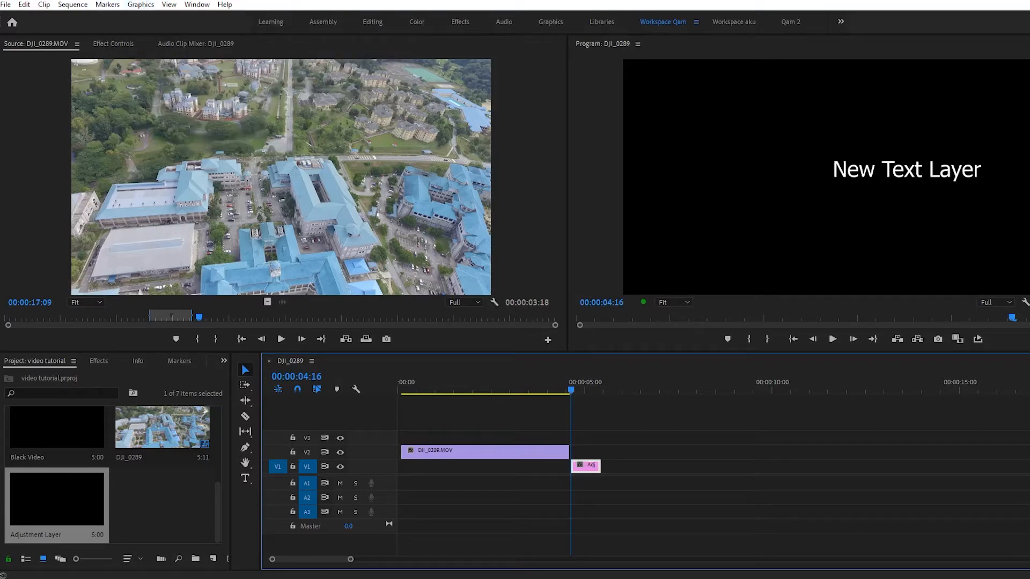
# - Replace the placeholder text with "Garden of Knowledge" on the first line and "and Virtue" on the second
pyautogui.write('t')
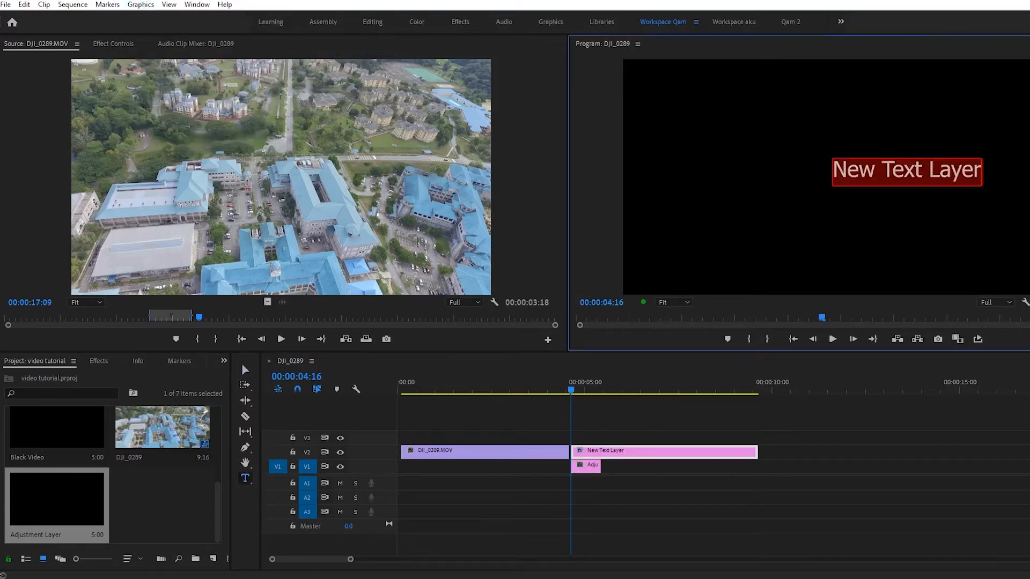
pyautogui.write('Gr')
pyautogui.press('BackSpace')
pyautogui.write('adr')
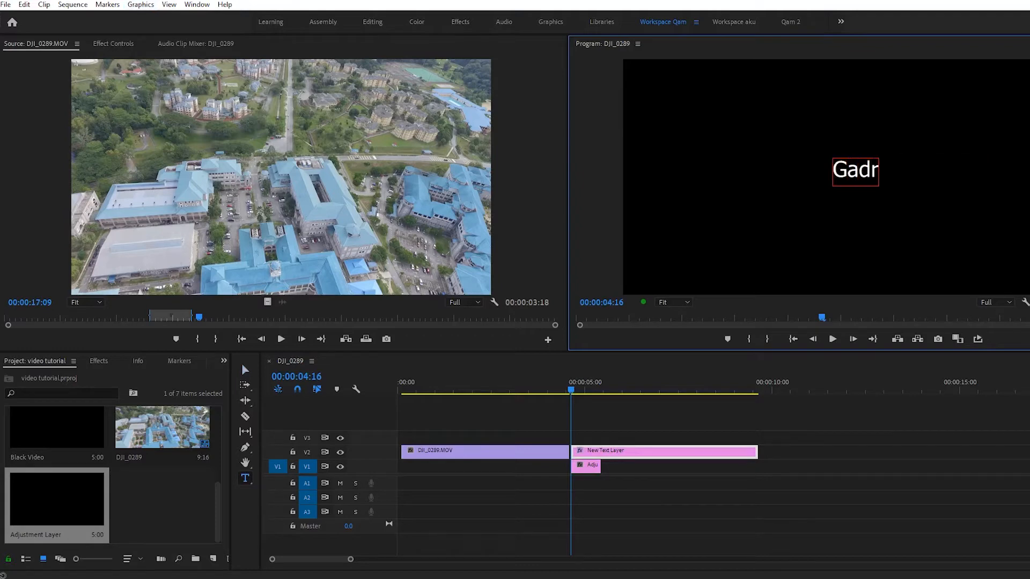
pyautogui.press('BackSpace')
pyautogui.press('BackSpace')
pyautogui.press('BackSpace')
pyautogui.write('are')
pyautogui.press('BackSpace')
pyautogui.write('den of Knowle')
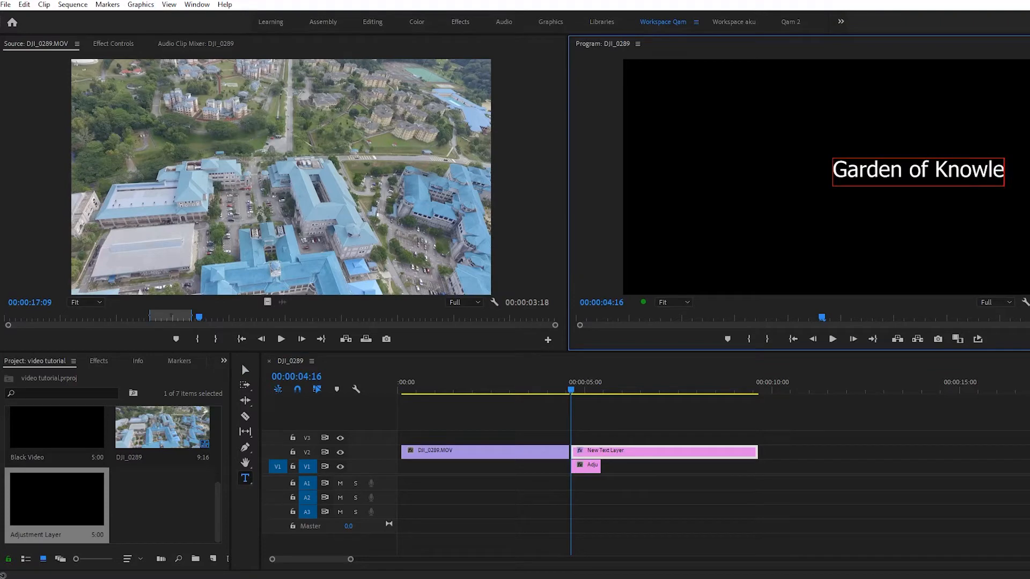
pyautogui.write('dge')
pyautogui.press('Return')
pyautogui.write('and ')
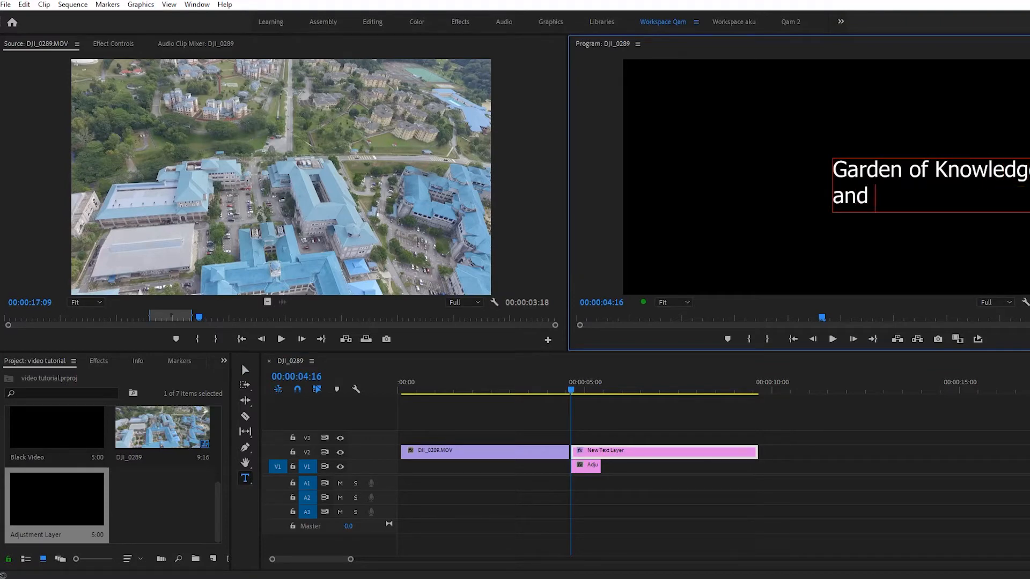
pyautogui.write('Virtue')
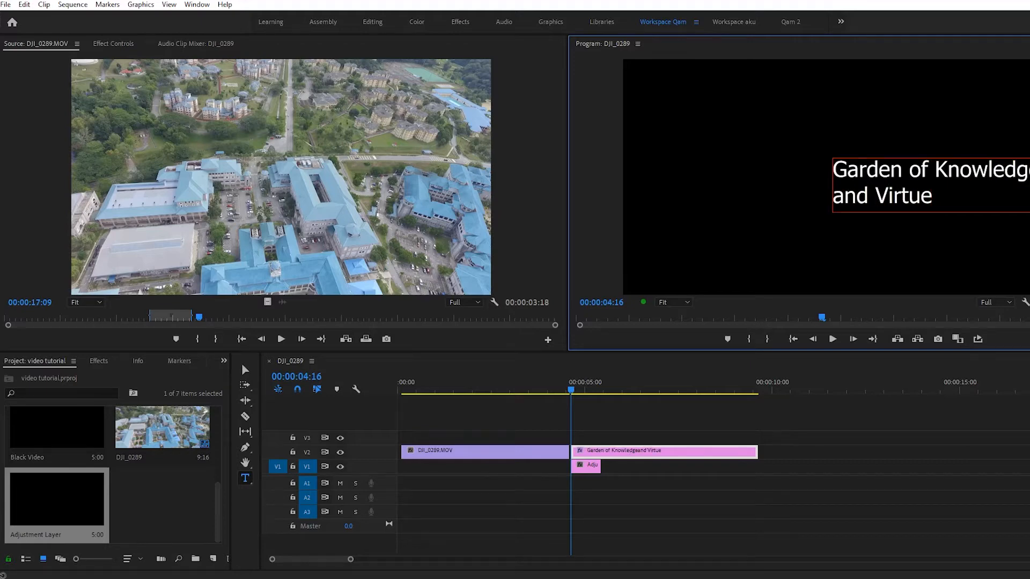
# - Display the title's effect controls and the Essential Graphics templates
pyautogui.hotkey('shift', '5')
pyautogui.tripleClick(930, 171)
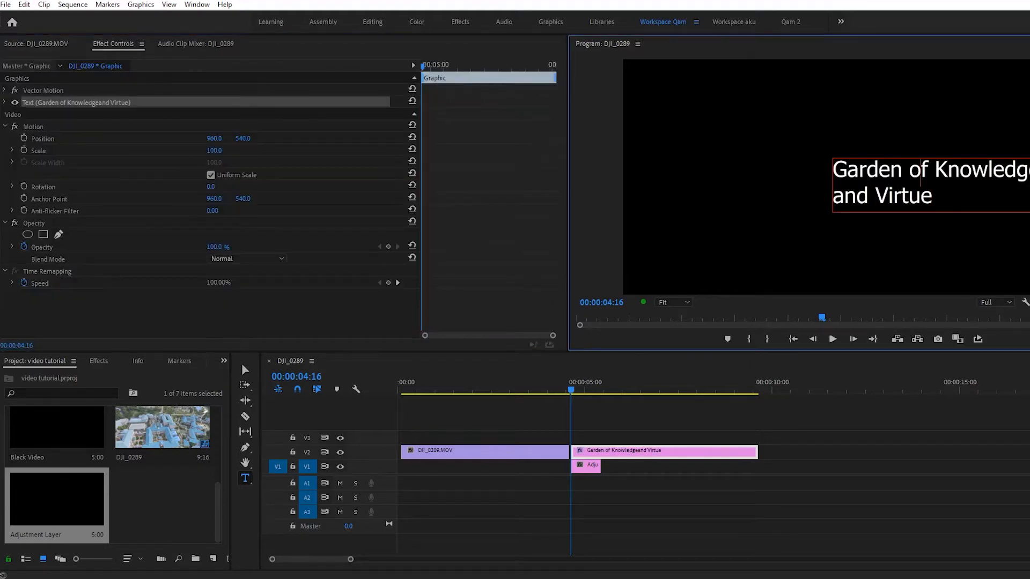
pyautogui.hotkey('ctrl', 'a')
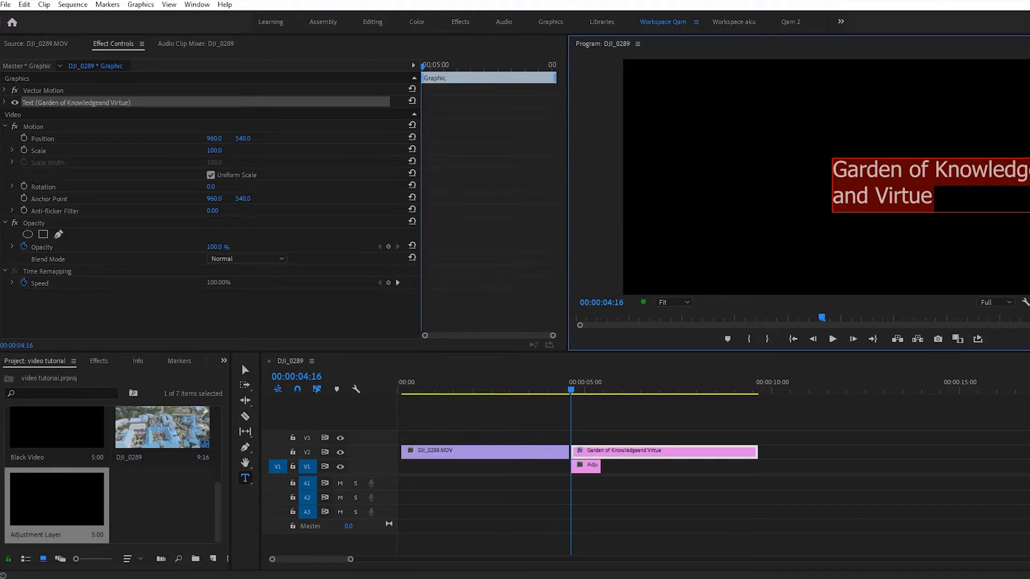
pyautogui.press('Escape')
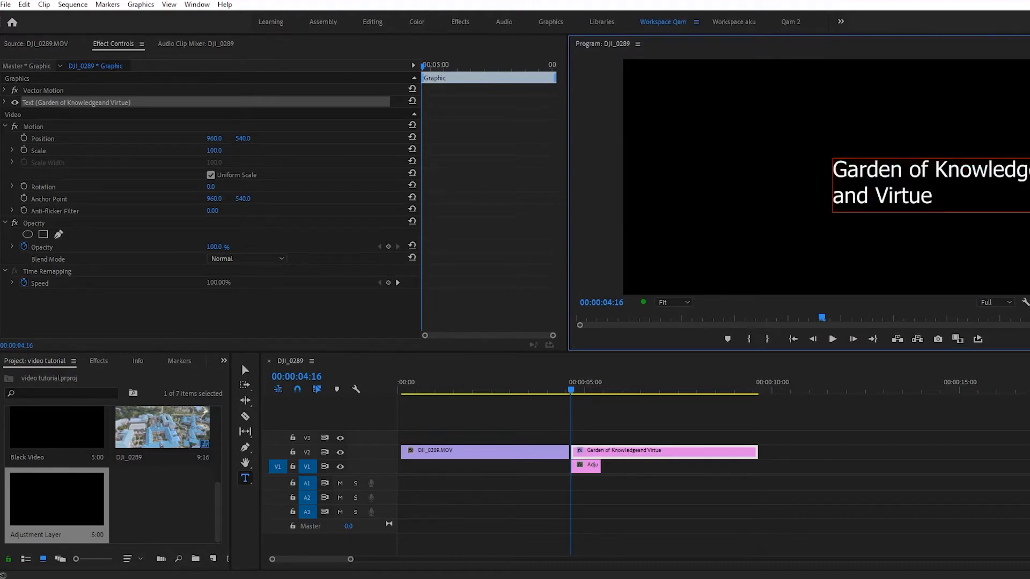
pyautogui.click(197, 4)
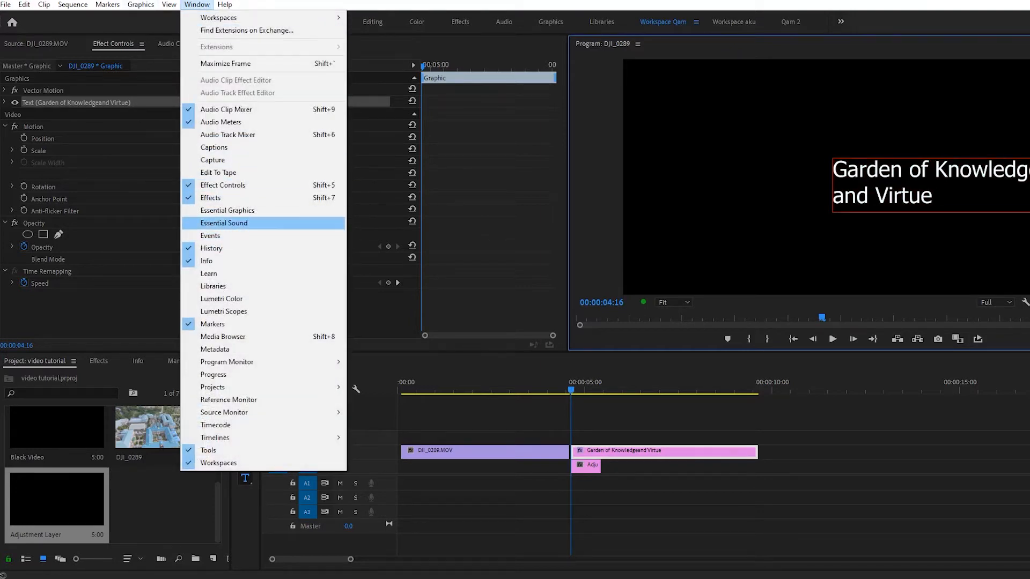
pyautogui.click(227, 211)
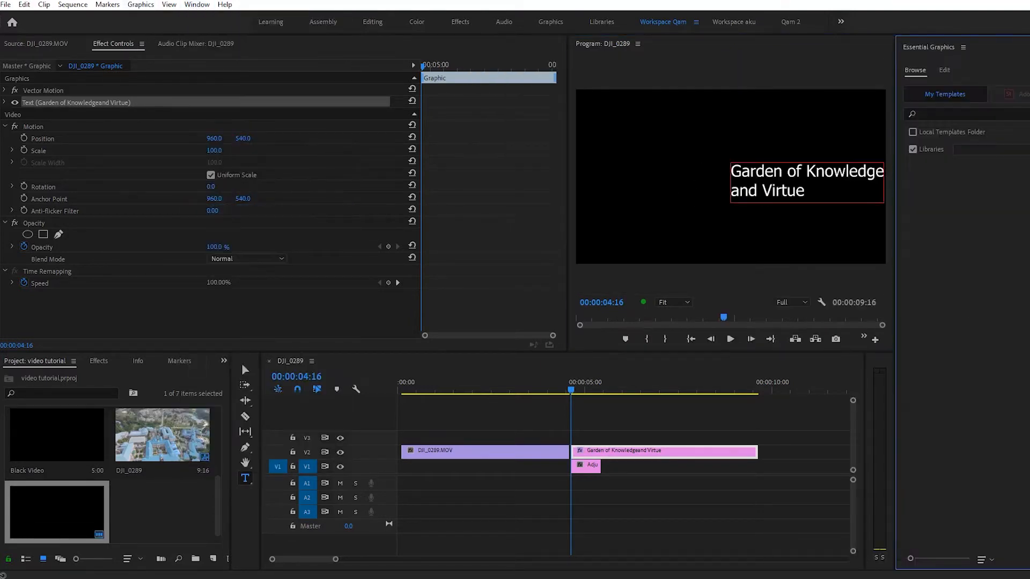
pyautogui.click(963, 47)
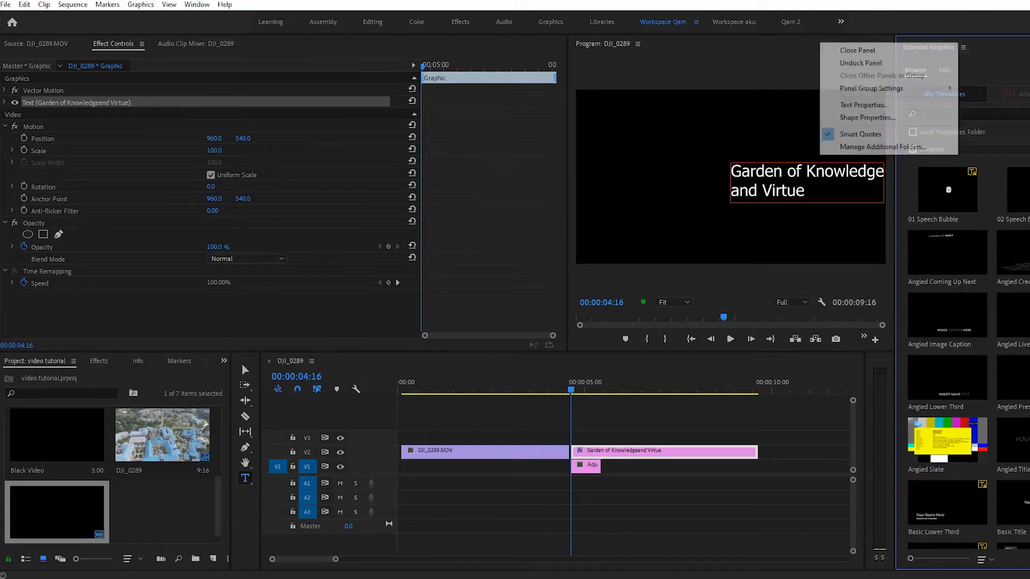
pyautogui.press('Escape')
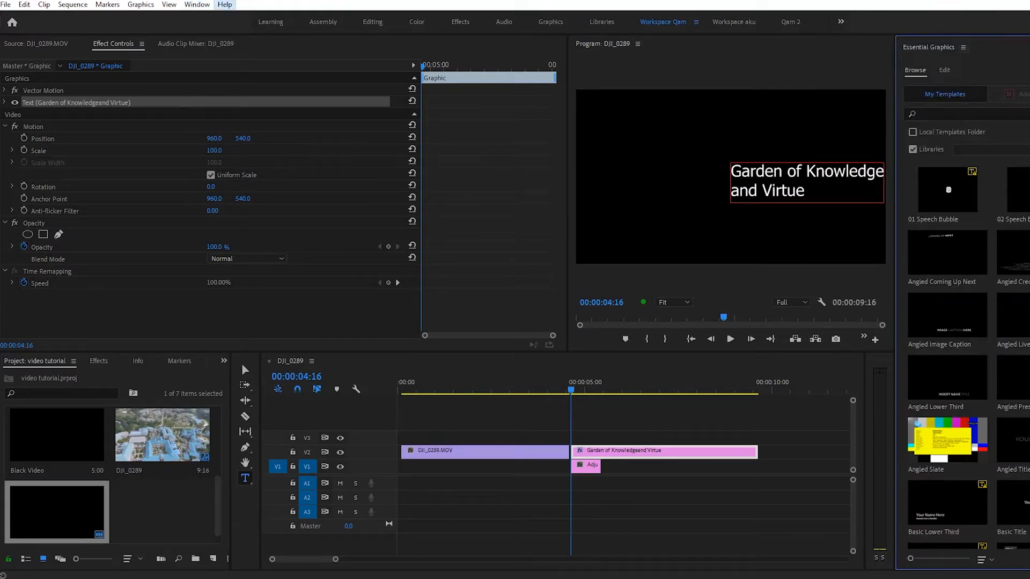
pyautogui.click(197, 4)
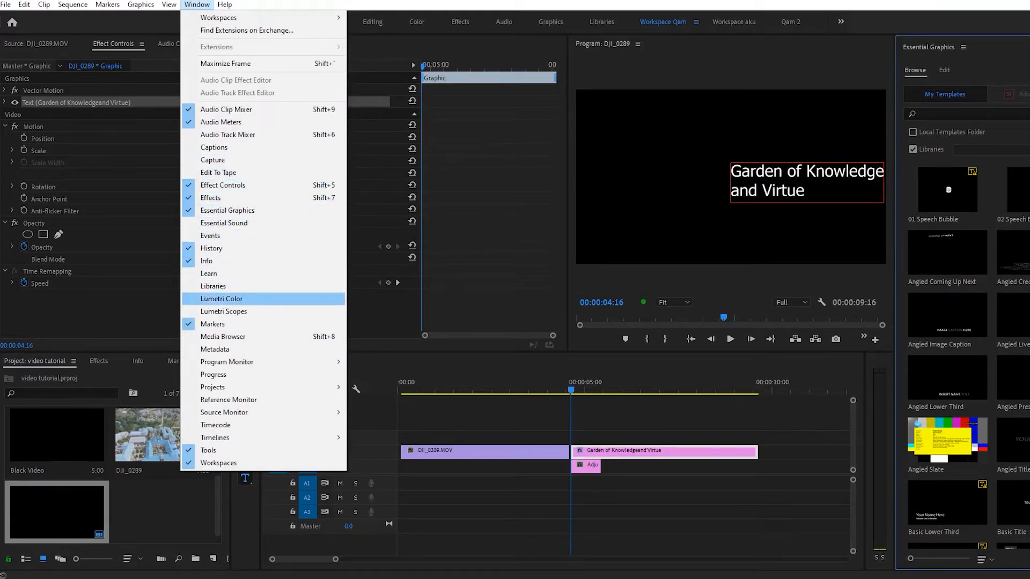
pyautogui.moveTo(225, 386)
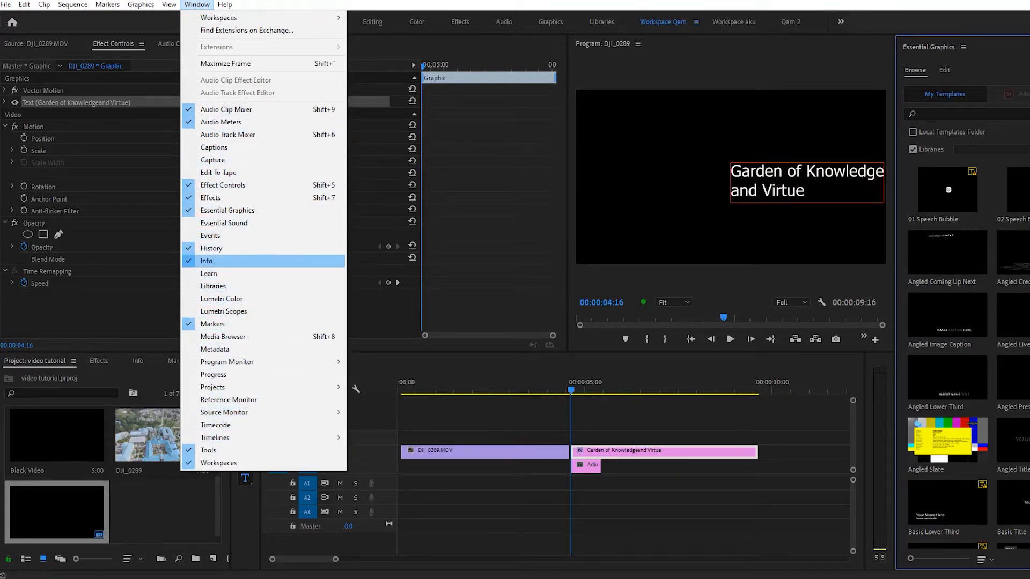
pyautogui.press('Escape')
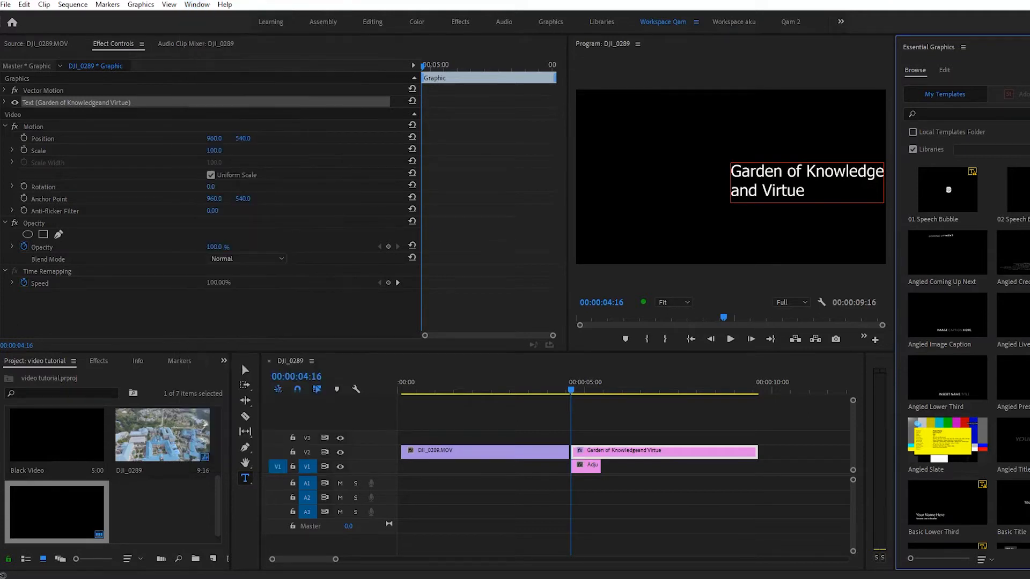
# - Switch to the Graphics workspace to work on the title text
pyautogui.tripleClick(806, 172)
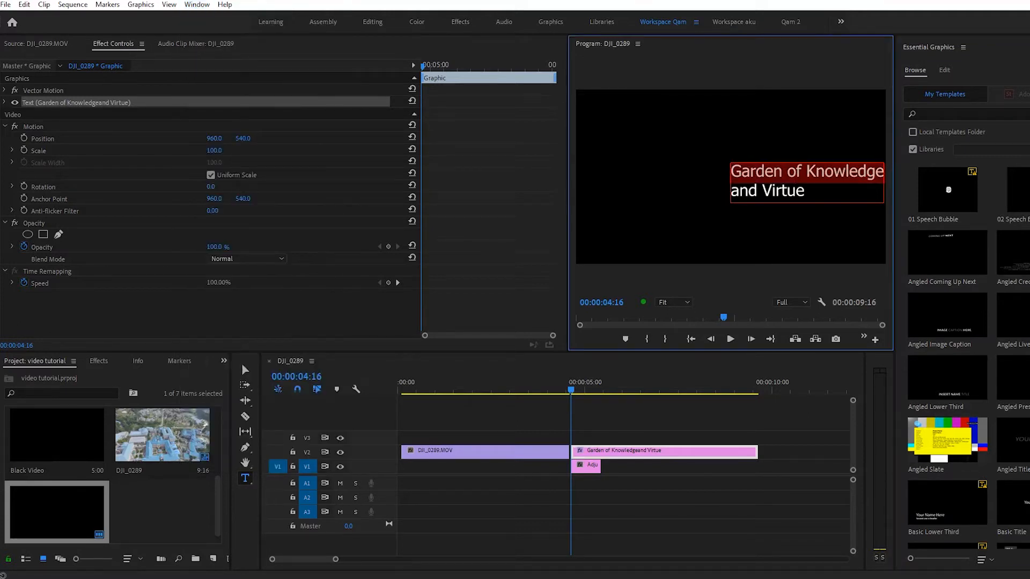
pyautogui.hotkey('ctrl', 'a')
pyautogui.hotkey('alt', 'shift', '7')
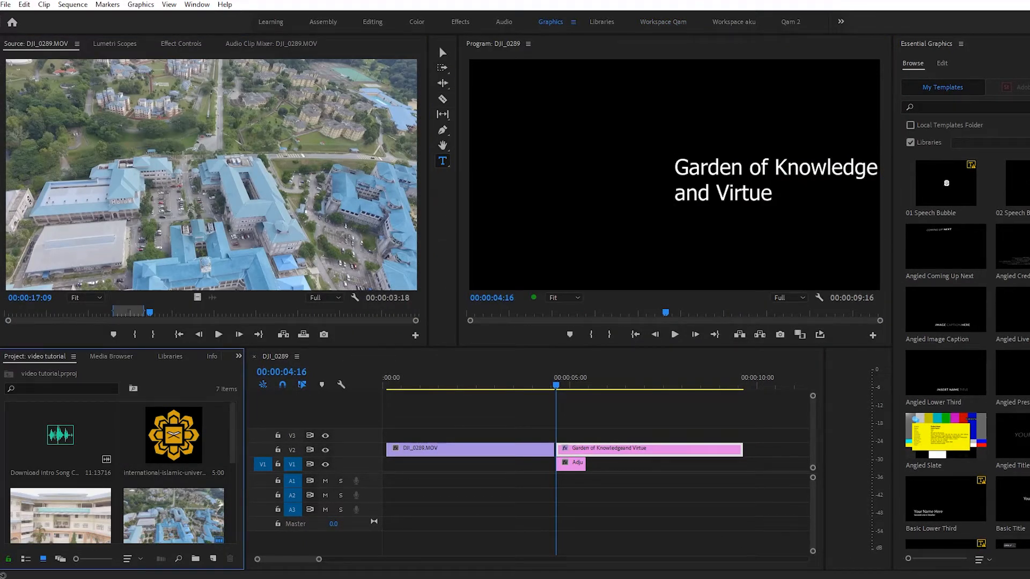
# - Center-align both lines of the "Garden of Knowledge and Virtue" title
pyautogui.tripleClick(759, 168)
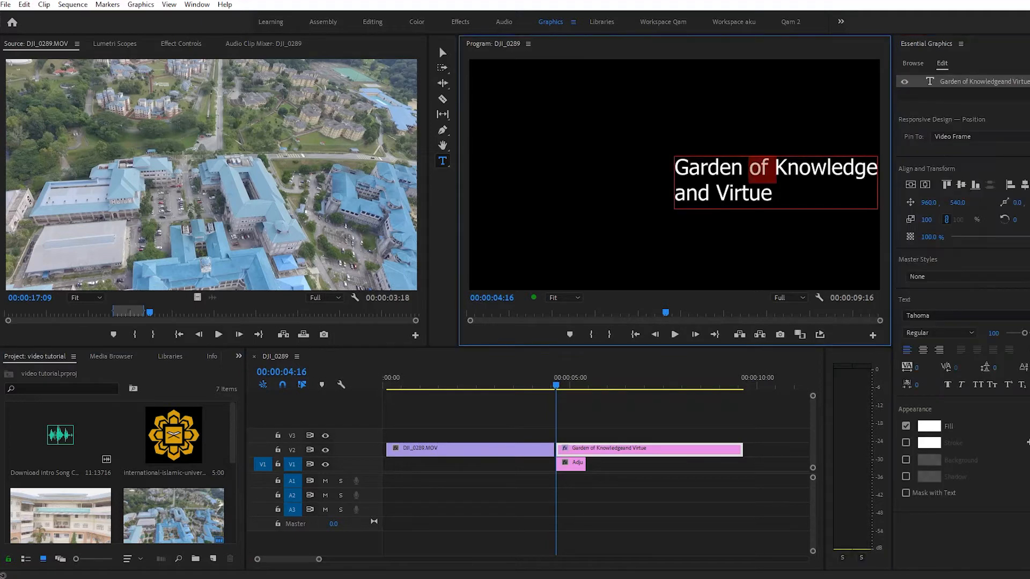
pyautogui.hotkey('ctrl', 'a')
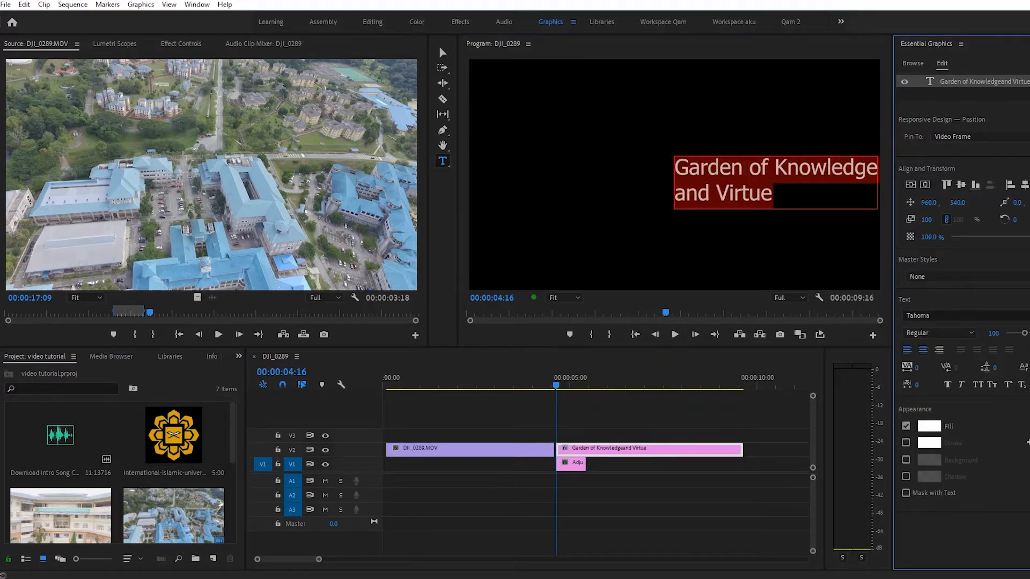
pyautogui.click(922, 350)
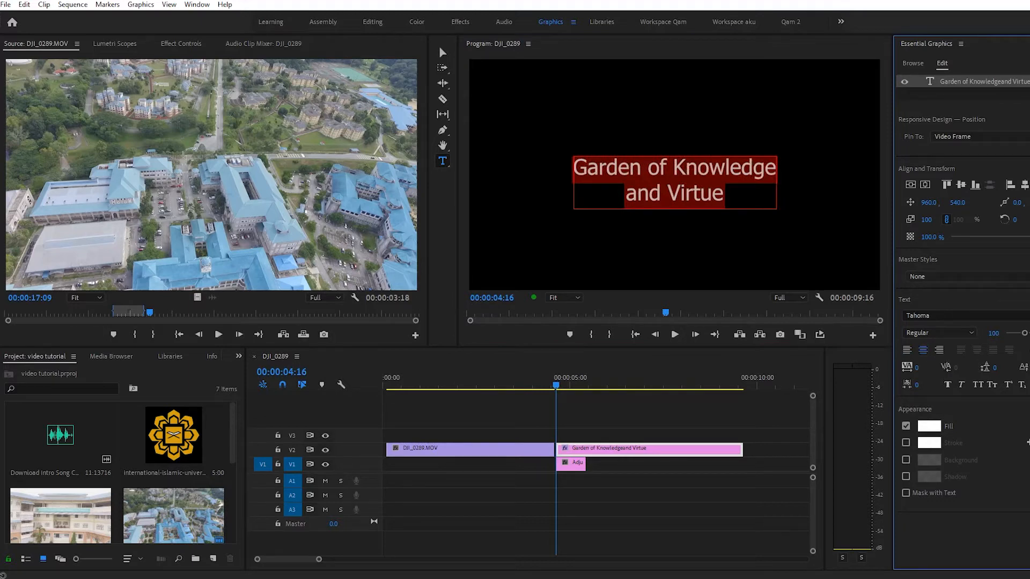
# - Set the title's font to Thinking Of Betty and its leading to 29
pyautogui.click(938, 316)
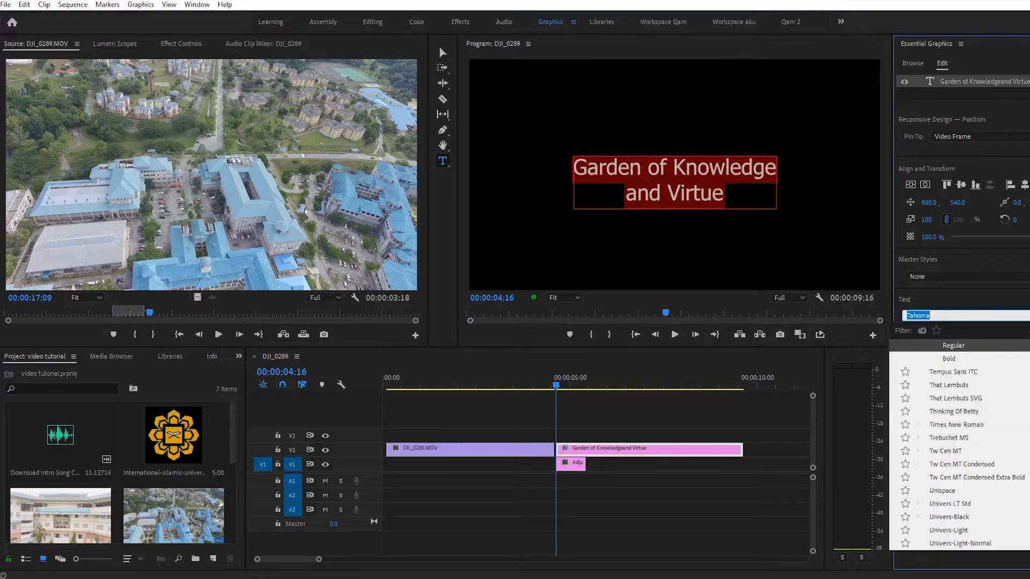
pyautogui.click(953, 411)
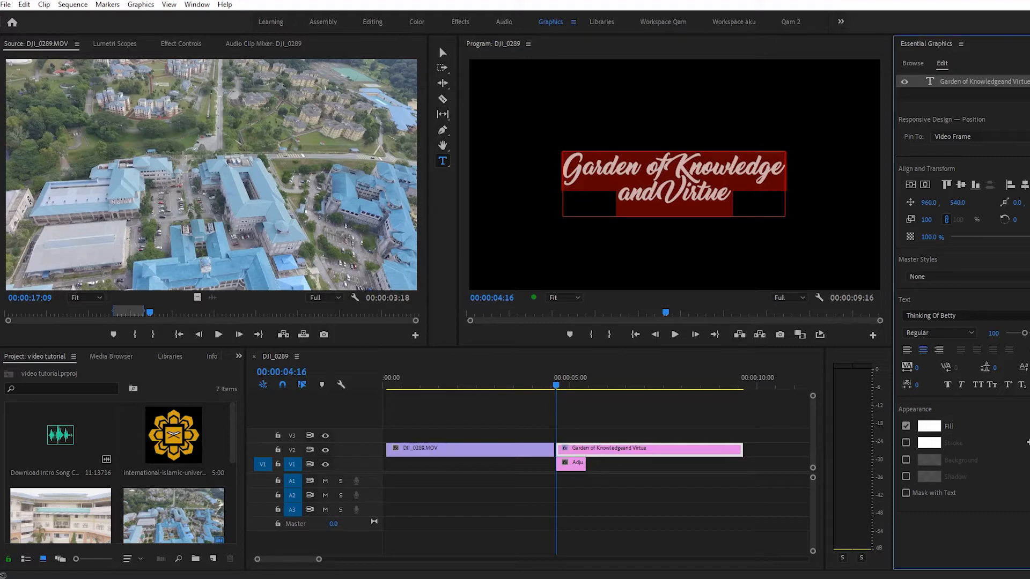
pyautogui.moveTo(994, 367); pyautogui.dragTo(1010, 368)
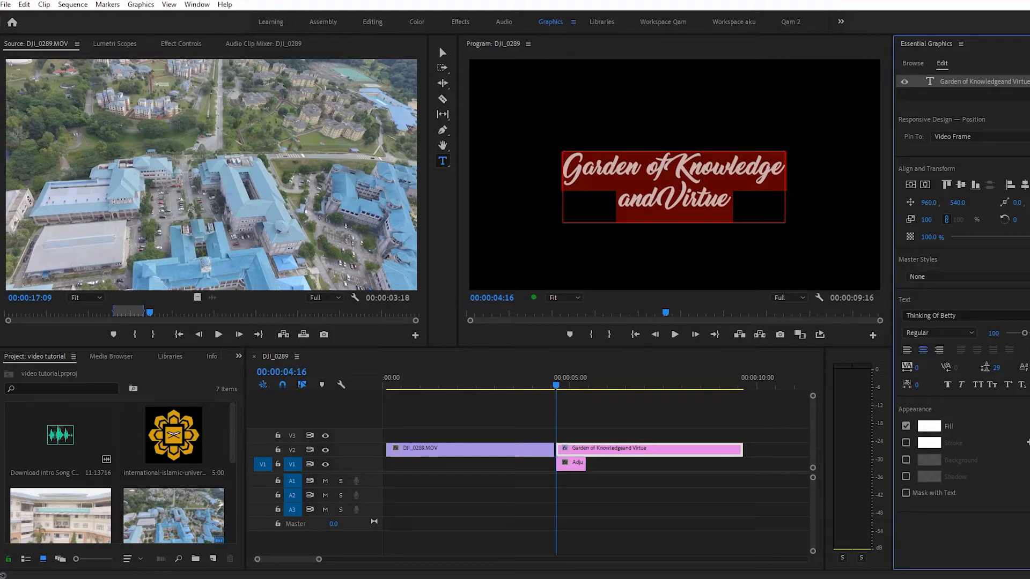
# - Enlarge both lines of the title text to font size 137
pyautogui.click(731, 203)
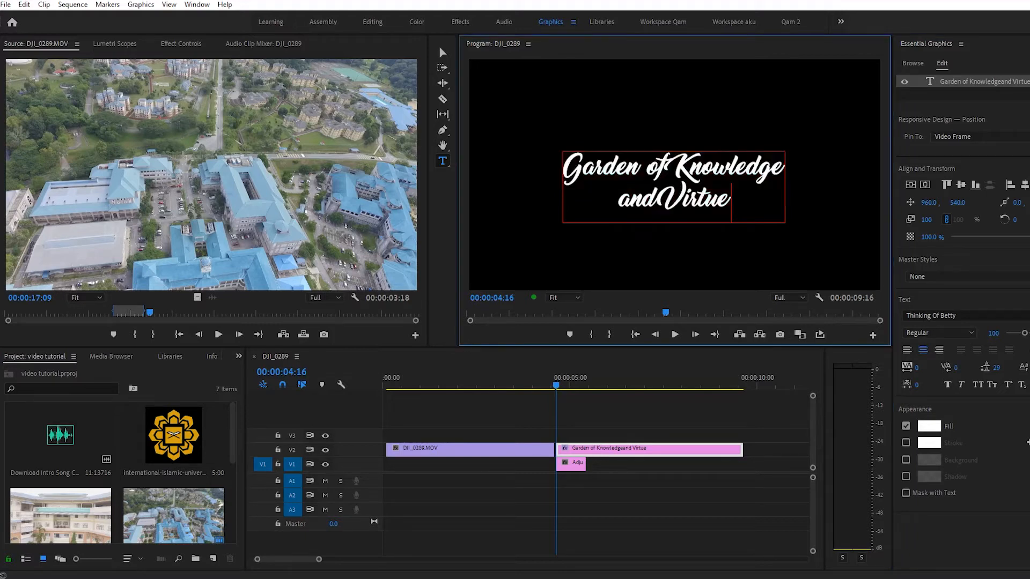
pyautogui.moveTo(784, 170); pyautogui.dragTo(562, 171)
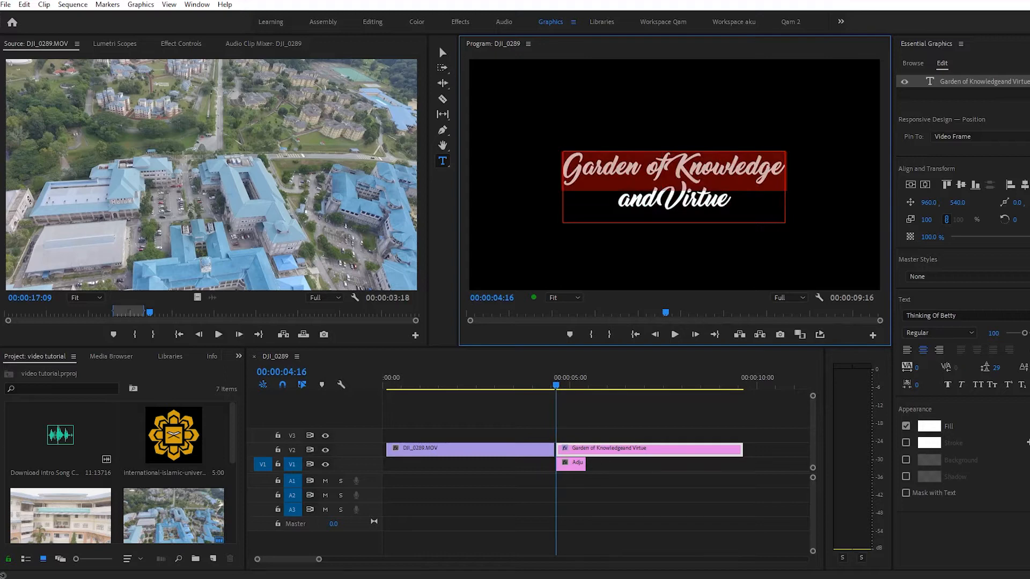
pyautogui.hotkey('ctrl', 'a')
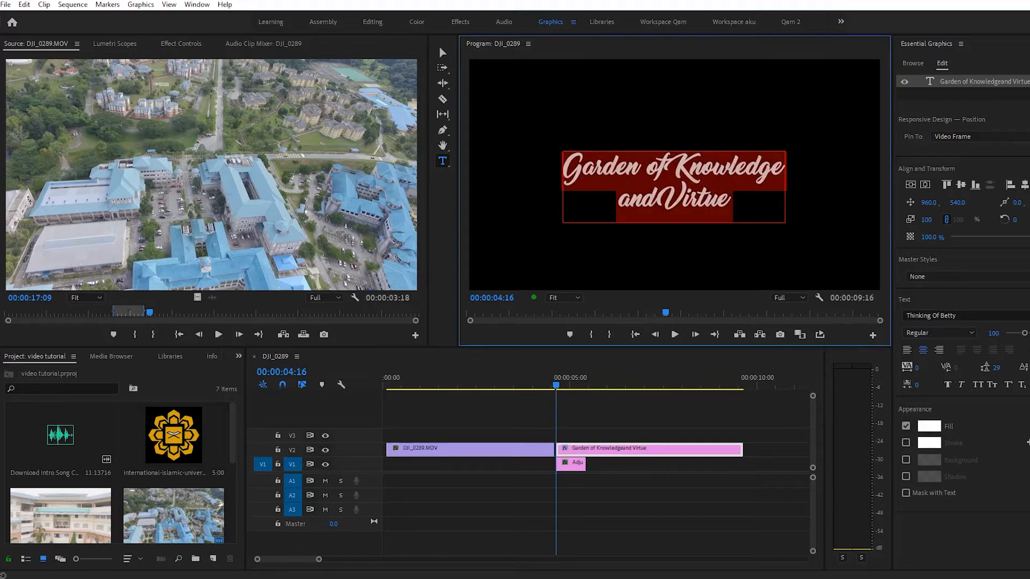
pyautogui.moveTo(993, 333); pyautogui.dragTo(1013, 333)
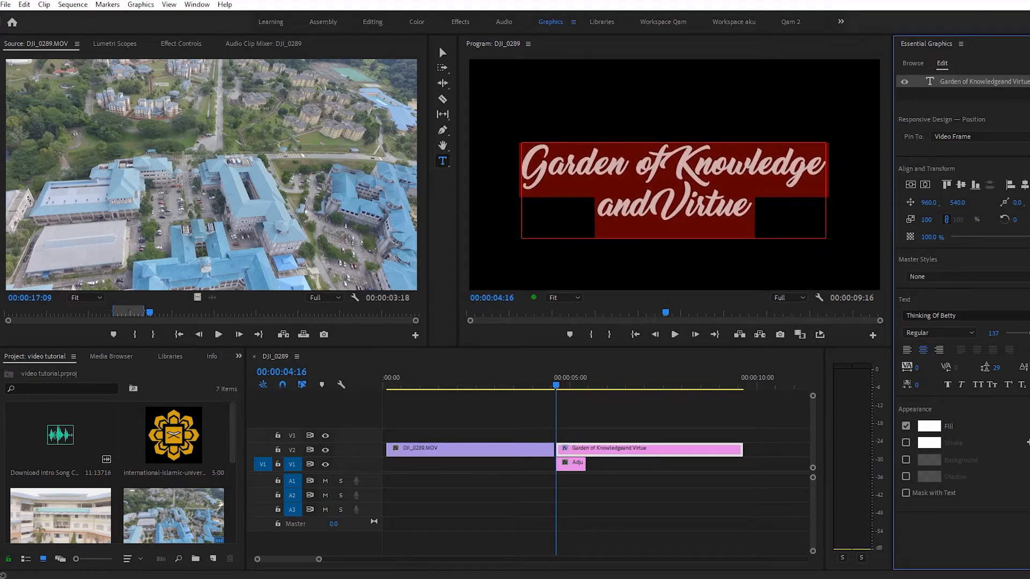
# - Move the "Garden of Knowledge and Virtue" title slightly above the centre of the frame
pyautogui.hotkey('shift', '5')
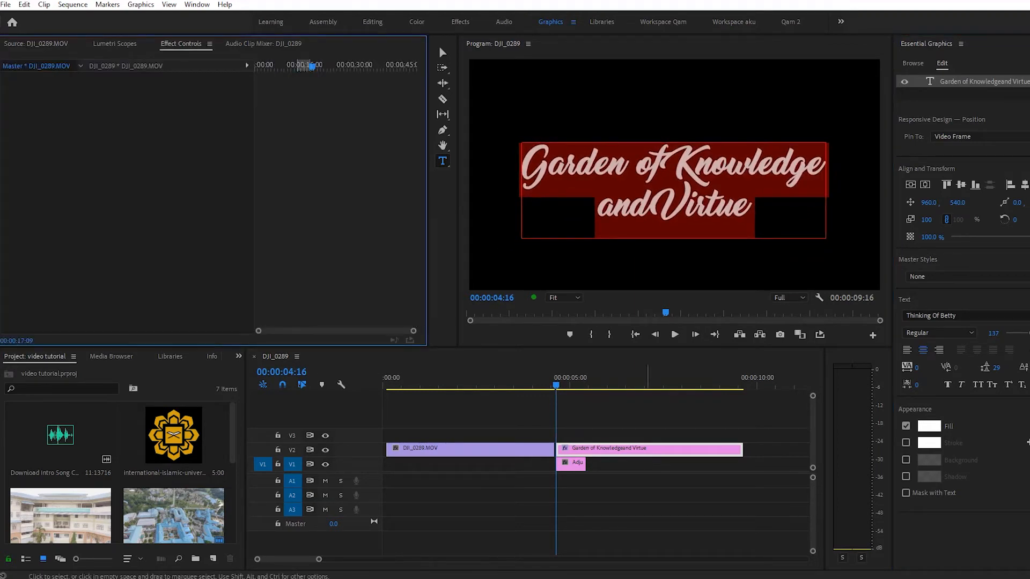
pyautogui.click(648, 449)
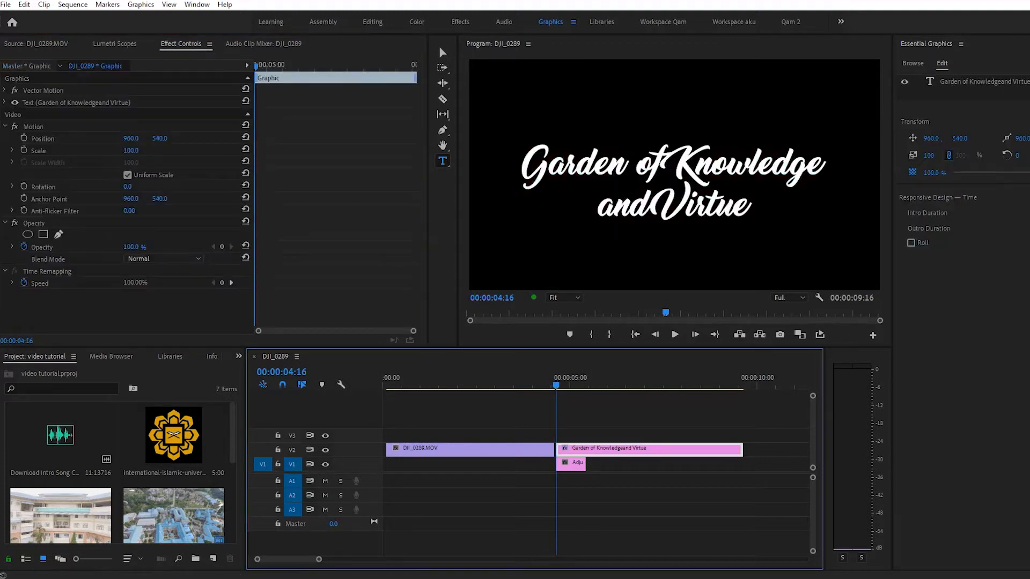
pyautogui.moveTo(131, 139)
pyautogui.mouseDown()
pyautogui.moveTo(143, 139)
pyautogui.moveTo(131, 138)
pyautogui.mouseUp()
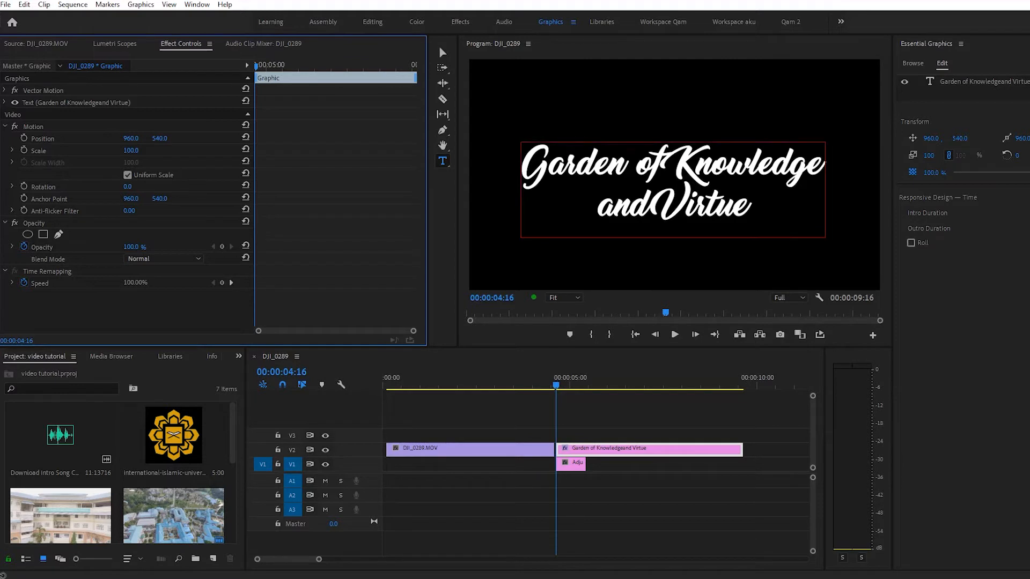
pyautogui.click(439, 48)
pyautogui.moveTo(674, 173); pyautogui.dragTo(671, 163)
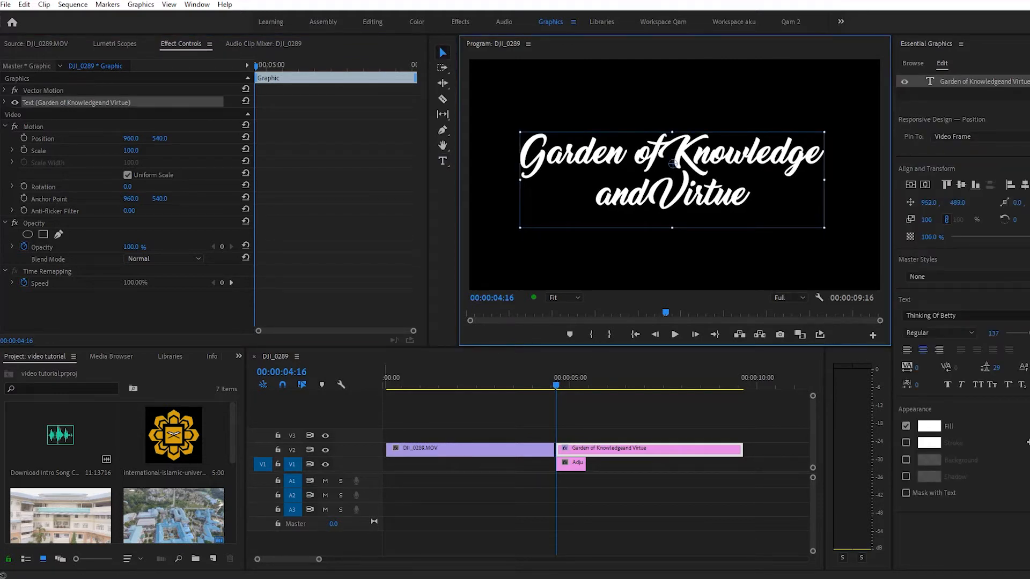
pyautogui.moveTo(671, 163); pyautogui.dragTo(685, 162)
pyautogui.press('Escape')
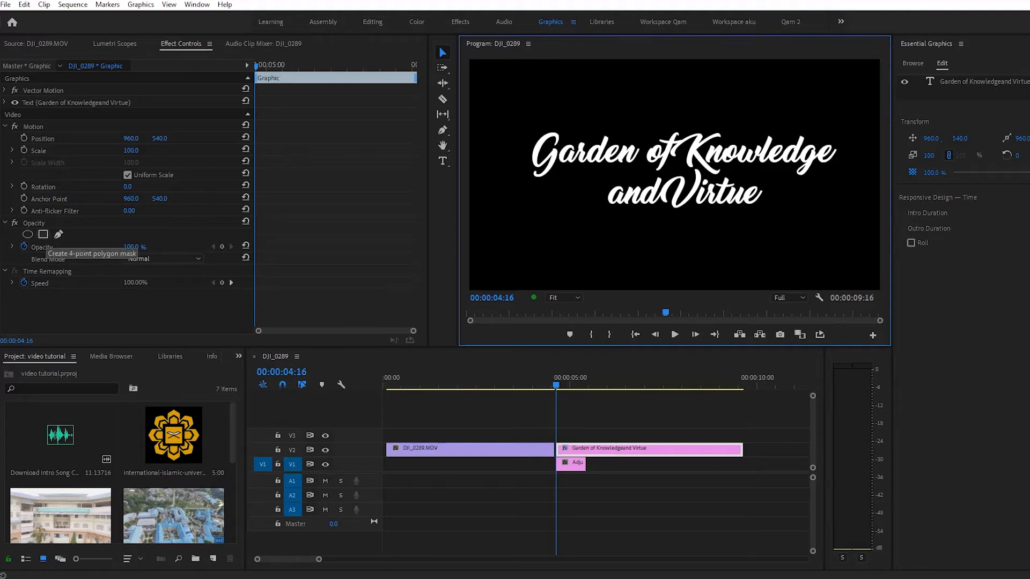
# - Add a four-point polygon opacity mask to the title clip and reshape it into a wide box enclosing the "Garden of Knowledge" line
pyautogui.click(44, 235)
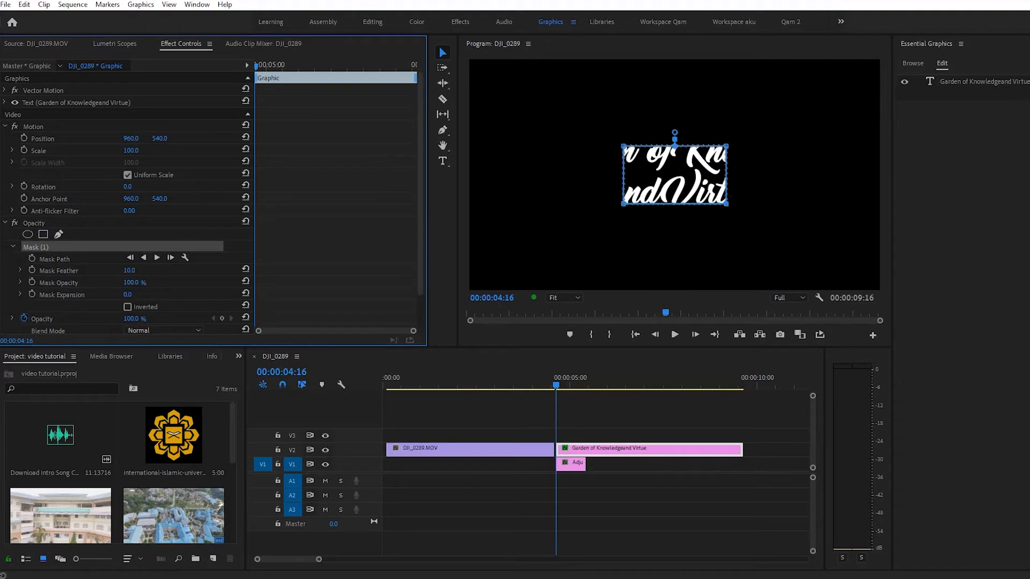
pyautogui.moveTo(674, 174); pyautogui.dragTo(582, 235)
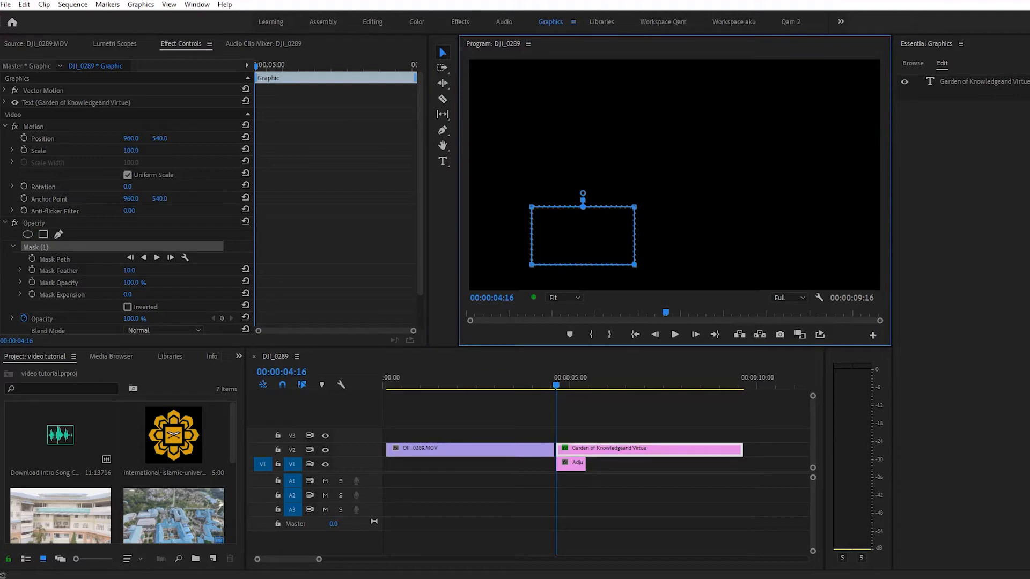
pyautogui.moveTo(635, 207); pyautogui.dragTo(827, 212)
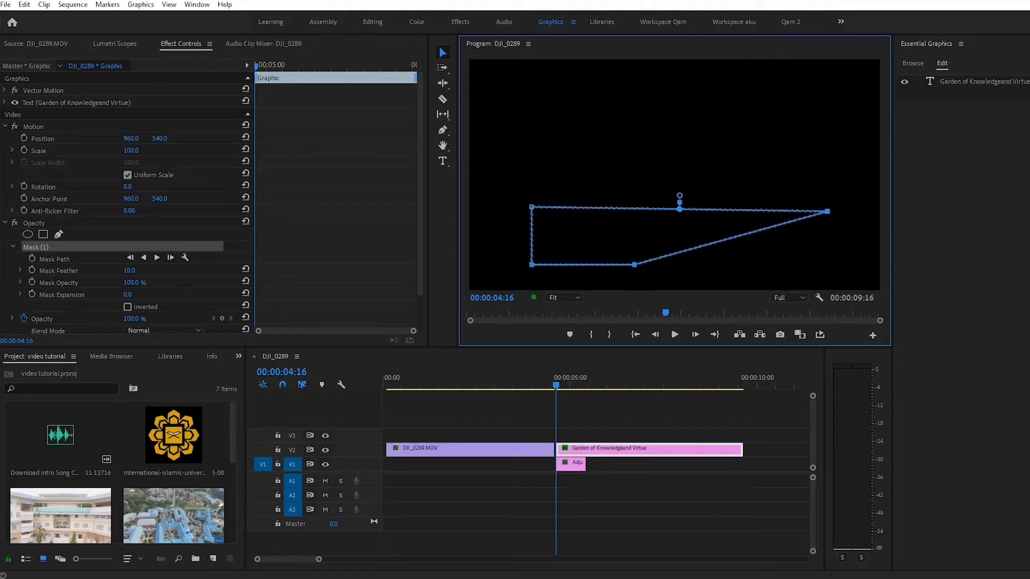
pyautogui.moveTo(635, 264); pyautogui.dragTo(831, 264)
pyautogui.moveTo(688, 243); pyautogui.dragTo(676, 152)
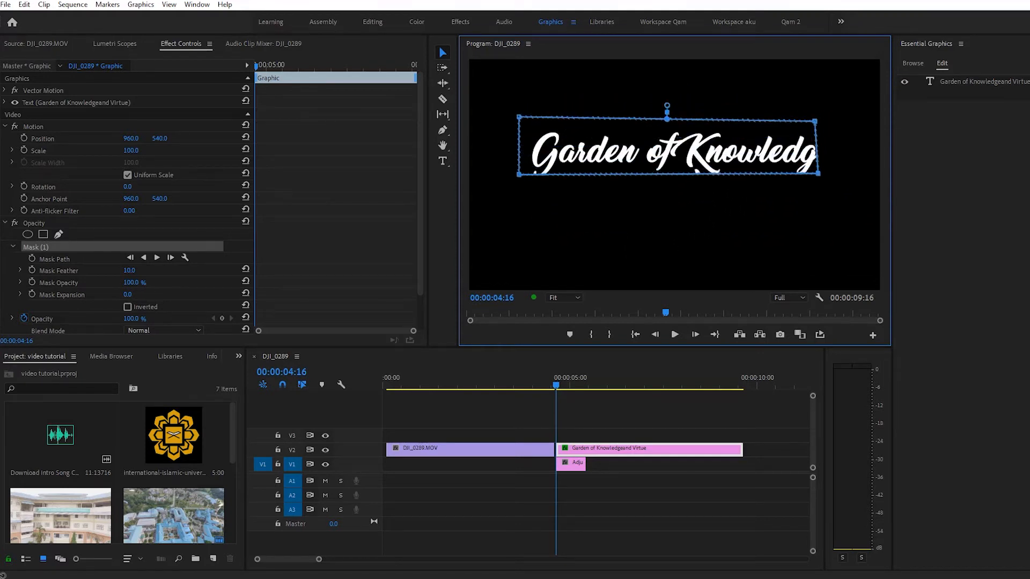
pyautogui.moveTo(815, 122); pyautogui.dragTo(848, 119)
pyautogui.moveTo(818, 173); pyautogui.dragTo(845, 172)
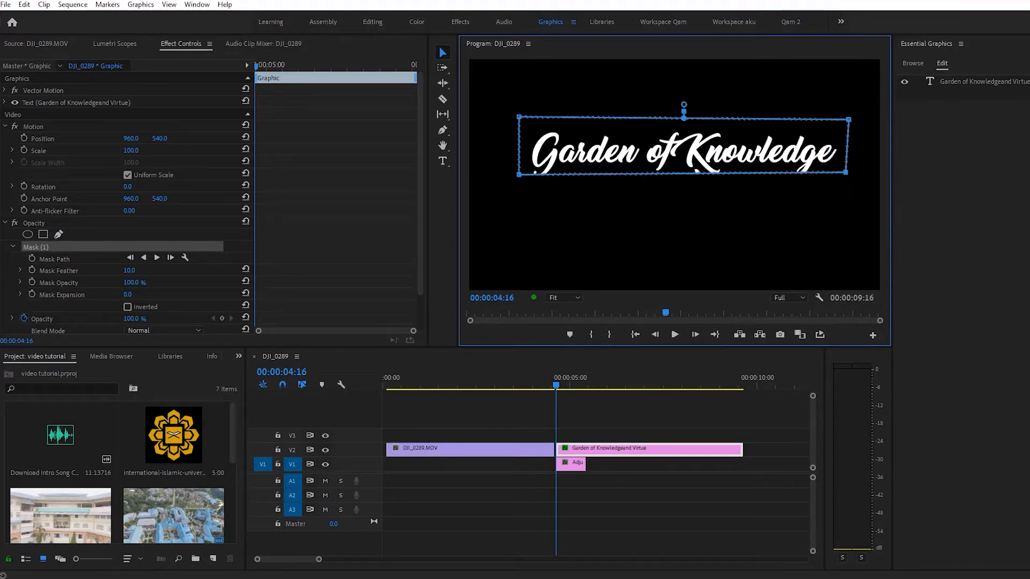
# - Position the mask just below the title text with a feather of 48 and keyframe its path at 00:00:04:16
pyautogui.moveTo(683, 145); pyautogui.dragTo(672, 238)
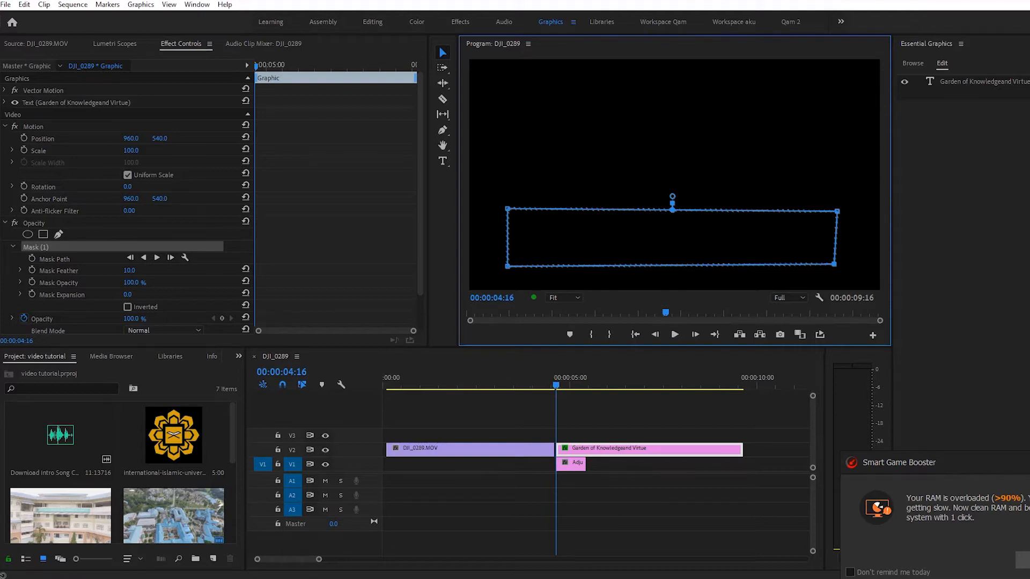
pyautogui.moveTo(672, 237); pyautogui.dragTo(672, 221)
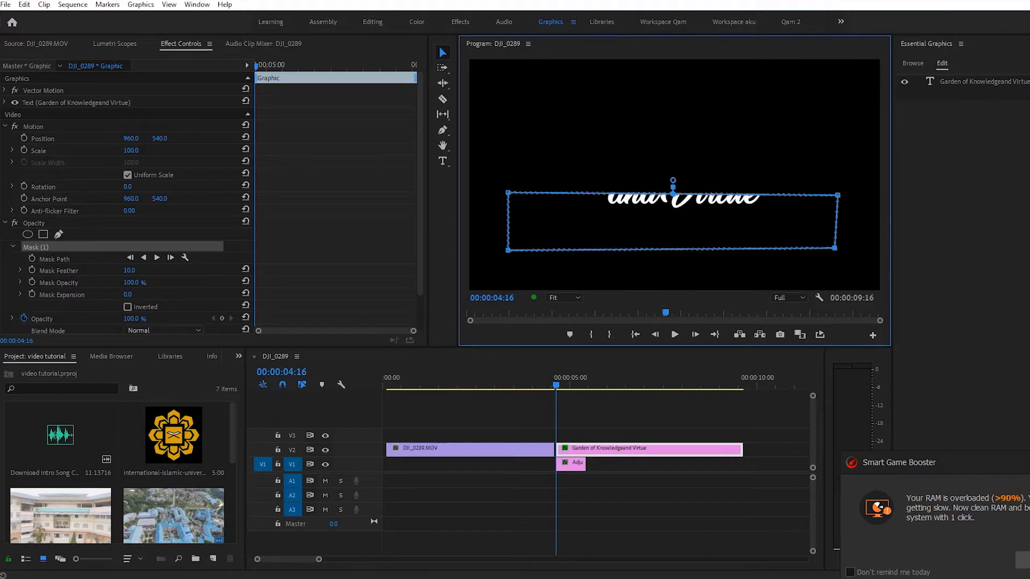
pyautogui.moveTo(128, 270); pyautogui.dragTo(148, 270)
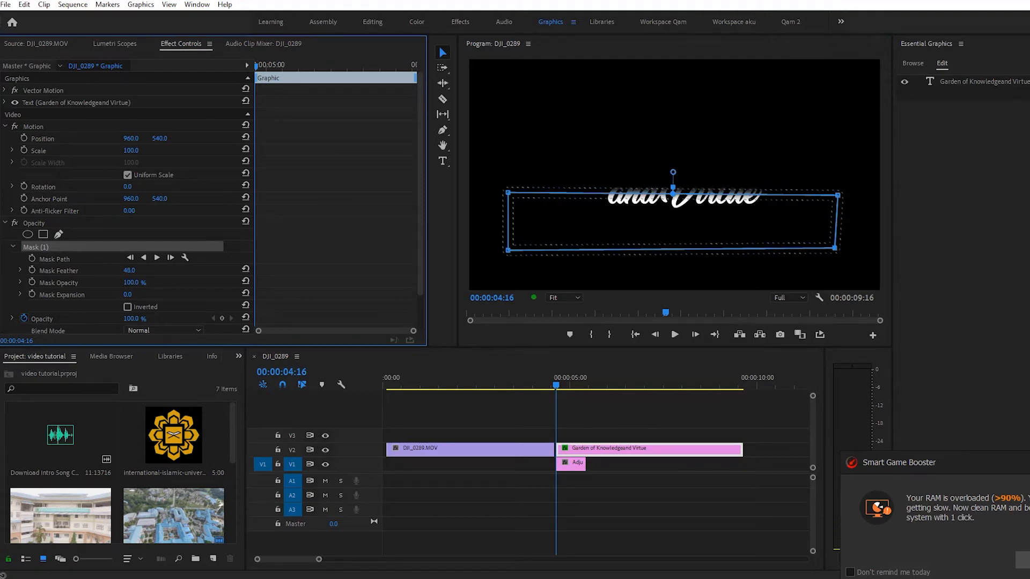
pyautogui.moveTo(663, 197)
pyautogui.mouseDown()
pyautogui.moveTo(665, 209)
pyautogui.moveTo(672, 130)
pyautogui.moveTo(672, 214)
pyautogui.moveTo(673, 205)
pyautogui.mouseUp()
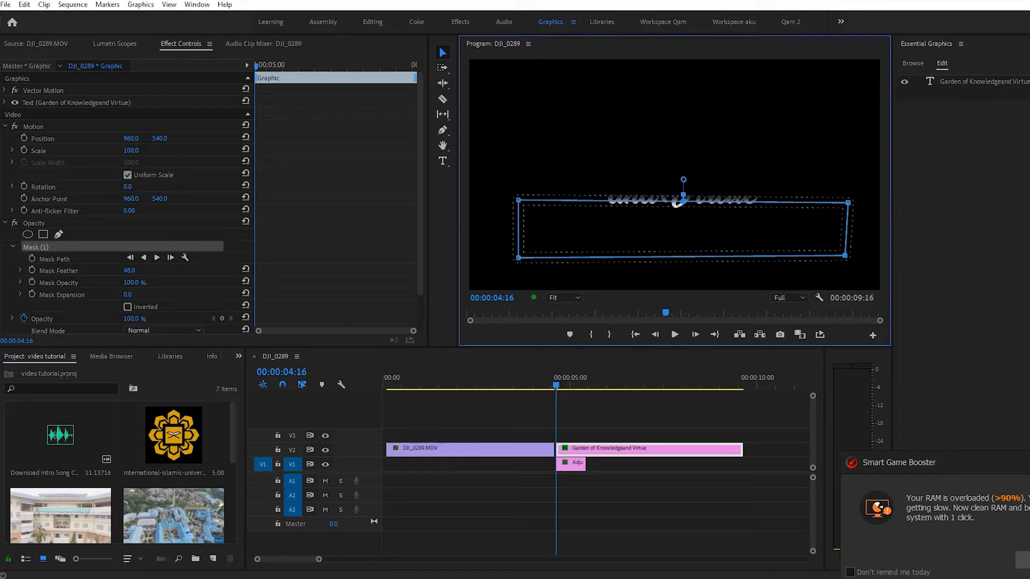
pyautogui.moveTo(682, 229)
pyautogui.mouseDown()
pyautogui.moveTo(690, 242)
pyautogui.moveTo(682, 240)
pyautogui.mouseUp()
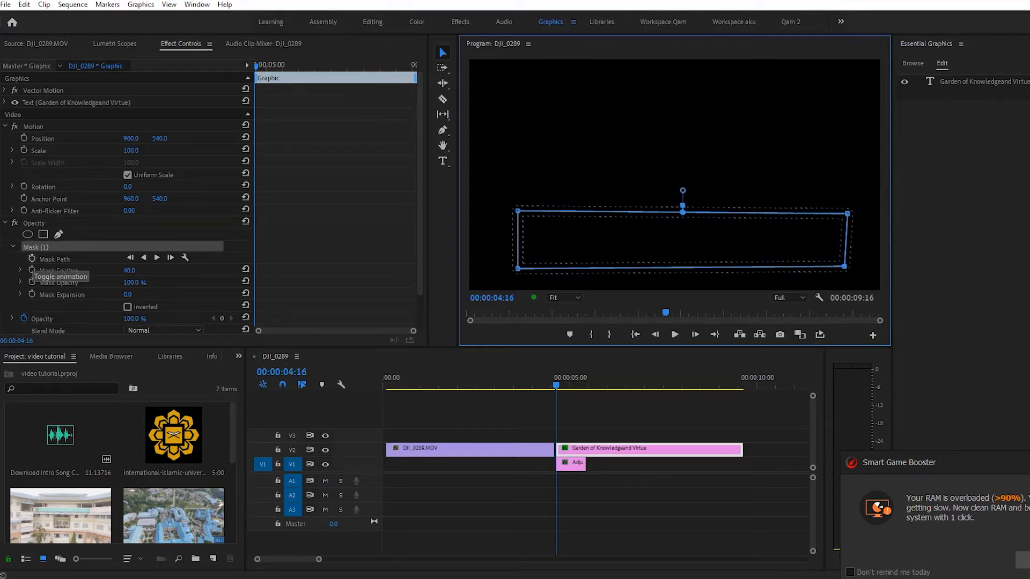
pyautogui.click(32, 258)
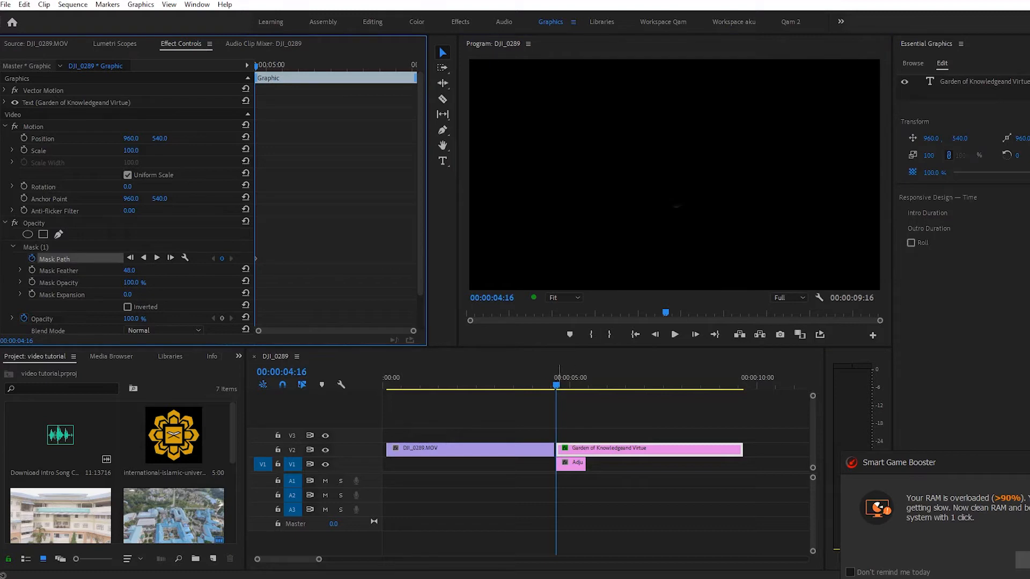
# - Extend the adjustment layer slightly and shorten the title clip so both end together at 00:00:05:17
pyautogui.moveTo(584, 464); pyautogui.dragTo(642, 450)
pyautogui.moveTo(742, 464); pyautogui.dragTo(594, 449)
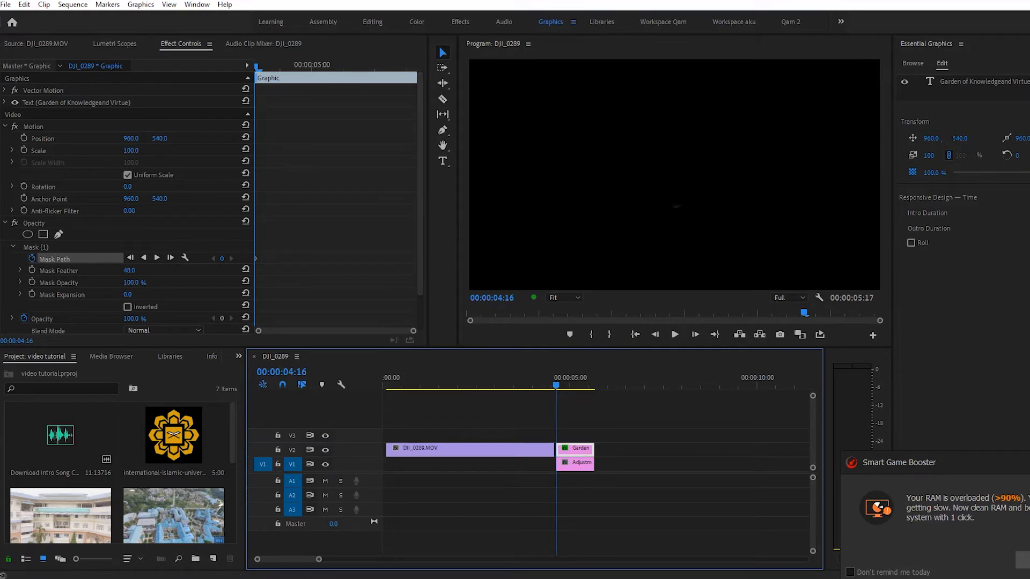
# - Keyframe the mask above the title text at 00:00:05:16 and play the sequence from the start to preview the reveal
pyautogui.click(36, 246)
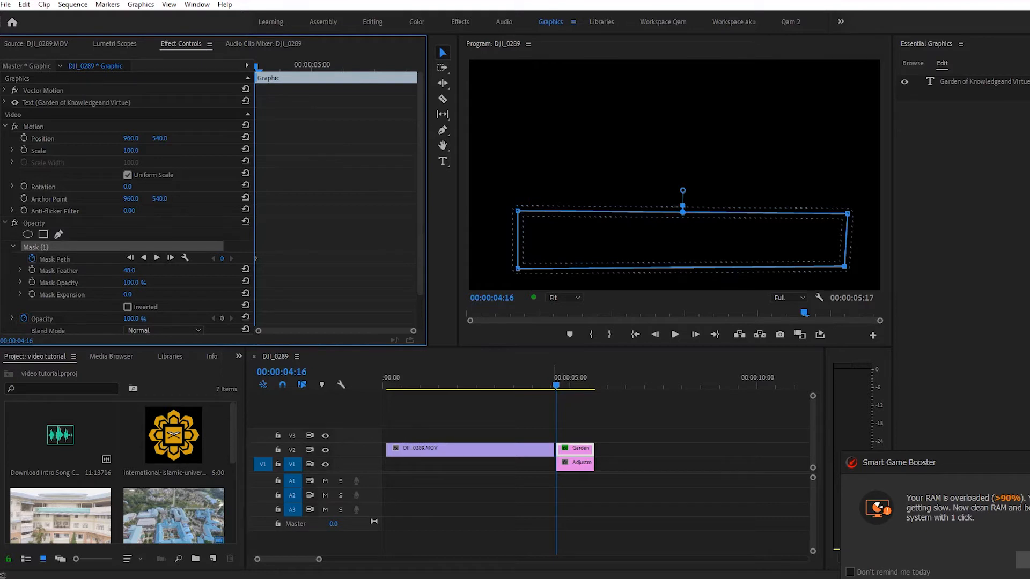
pyautogui.moveTo(556, 385); pyautogui.dragTo(594, 385)
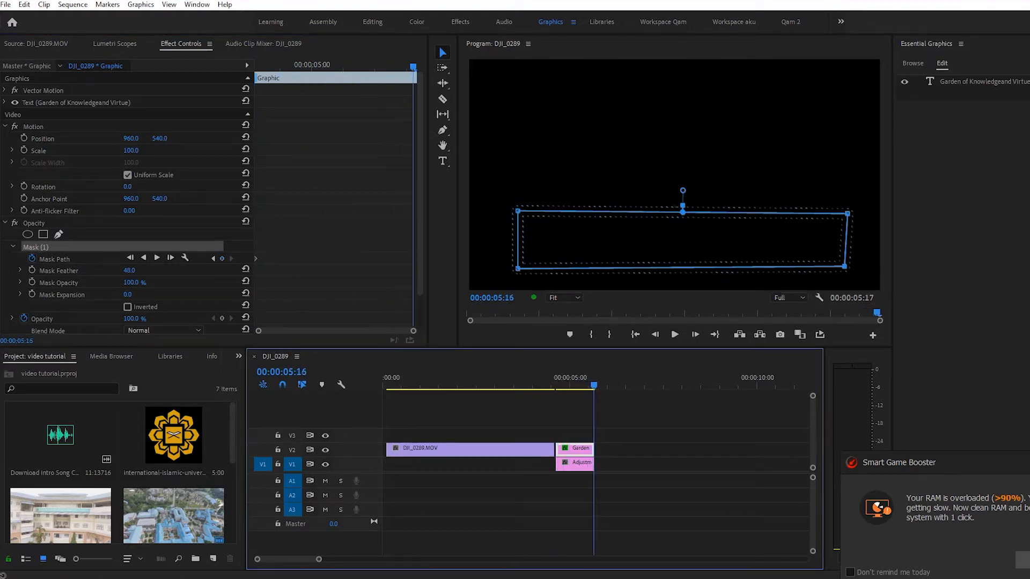
pyautogui.moveTo(682, 239); pyautogui.dragTo(687, 101)
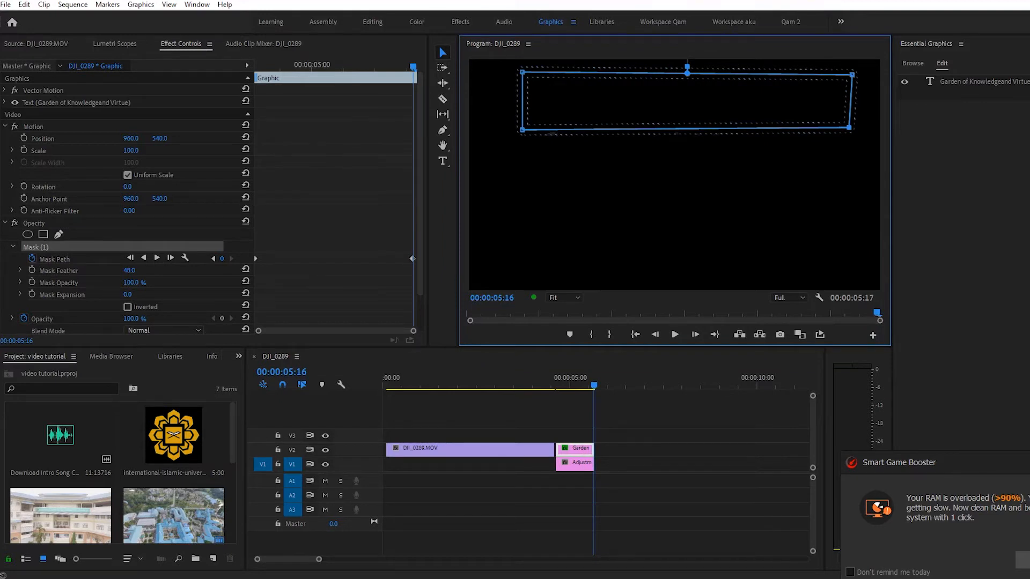
pyautogui.moveTo(594, 383); pyautogui.dragTo(383, 384)
pyautogui.press('space')
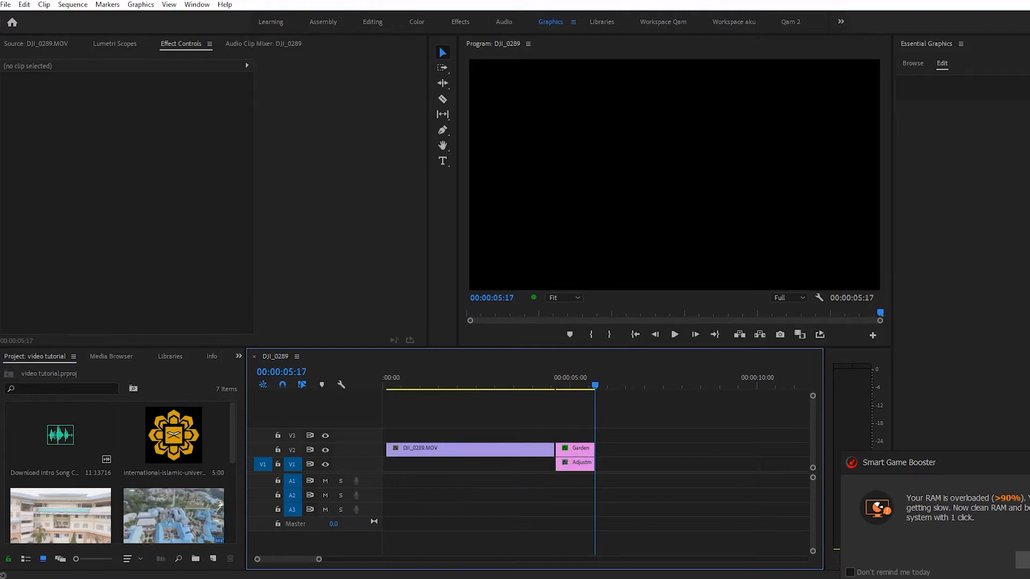
# - Open DJI_0082.MOV as the source clip and mark in and out points around a section of about 00:00:05:22
pyautogui.click(60, 513)
pyautogui.doubleClick(60, 514)
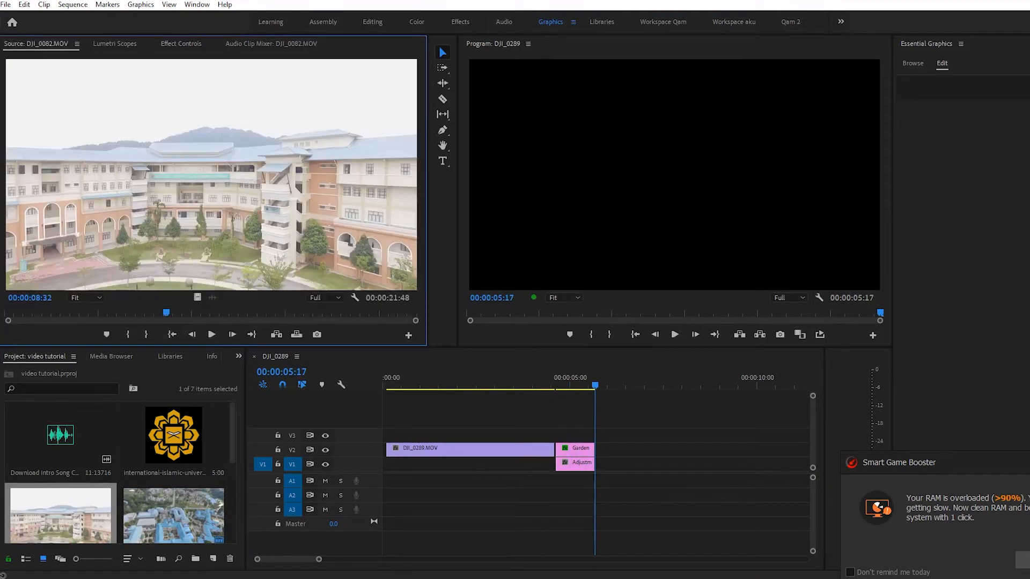
pyautogui.press('Home')
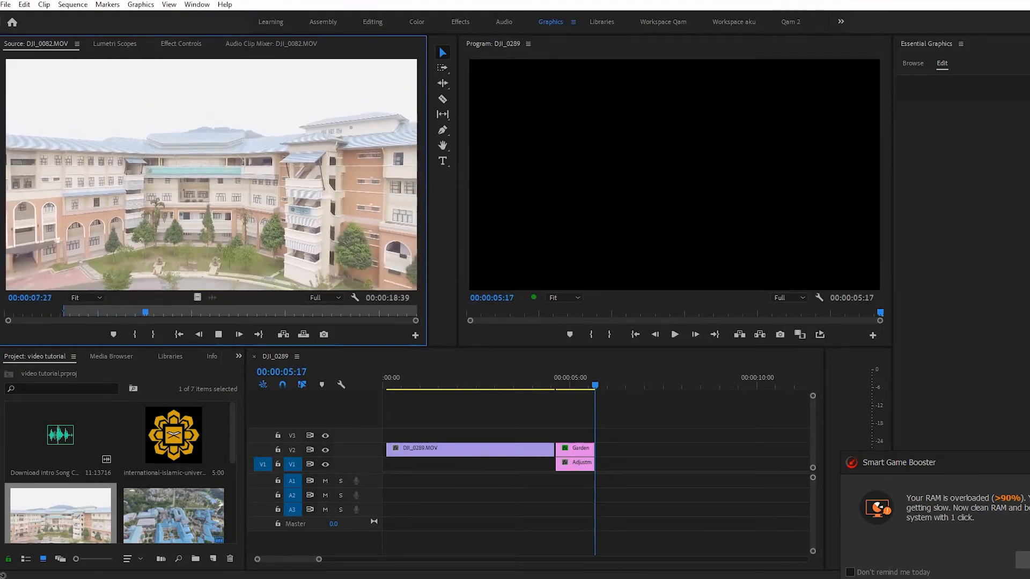
pyautogui.press('o')
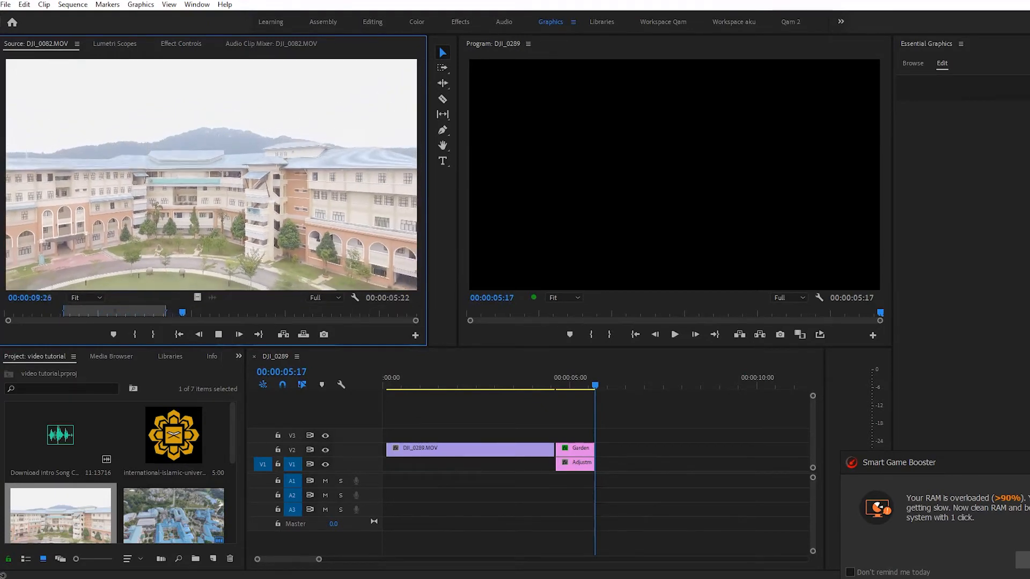
pyautogui.press('space')
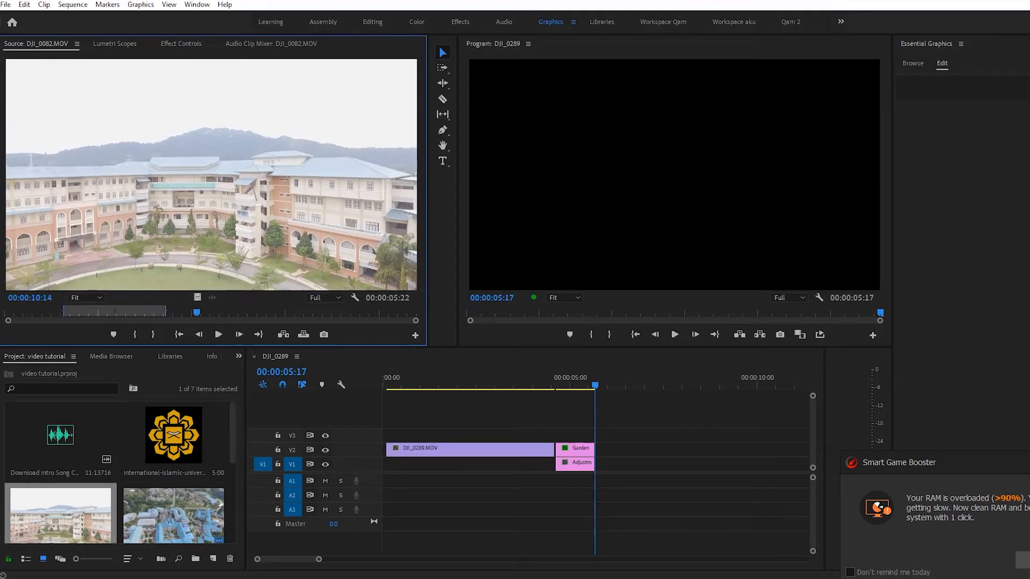
pyautogui.press('j')
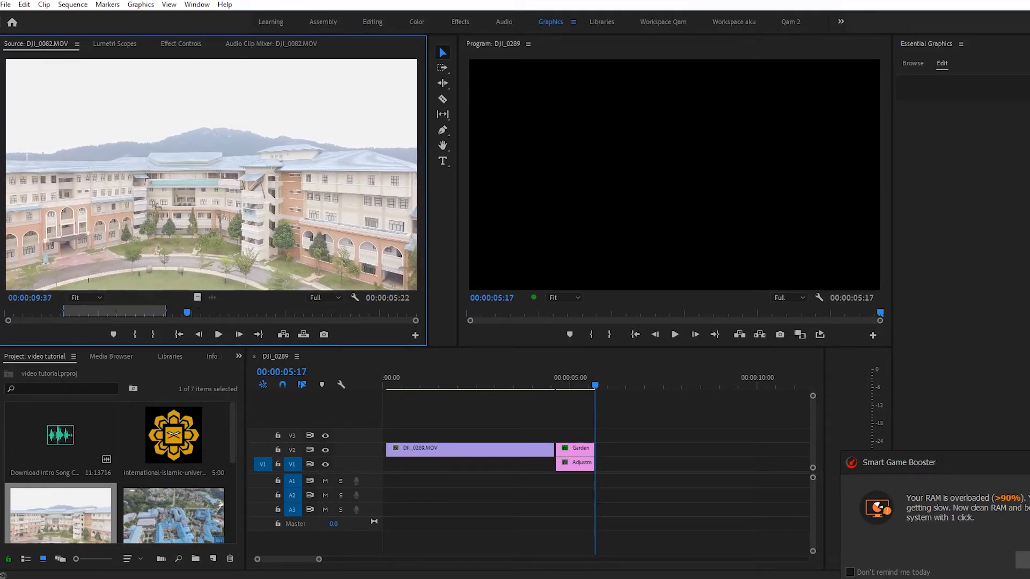
# - Place only the video of the marked DJI_0082.MOV section on track V3, starting at 00:00:05:17 where the title ends
pyautogui.moveTo(197, 297); pyautogui.dragTo(604, 436)
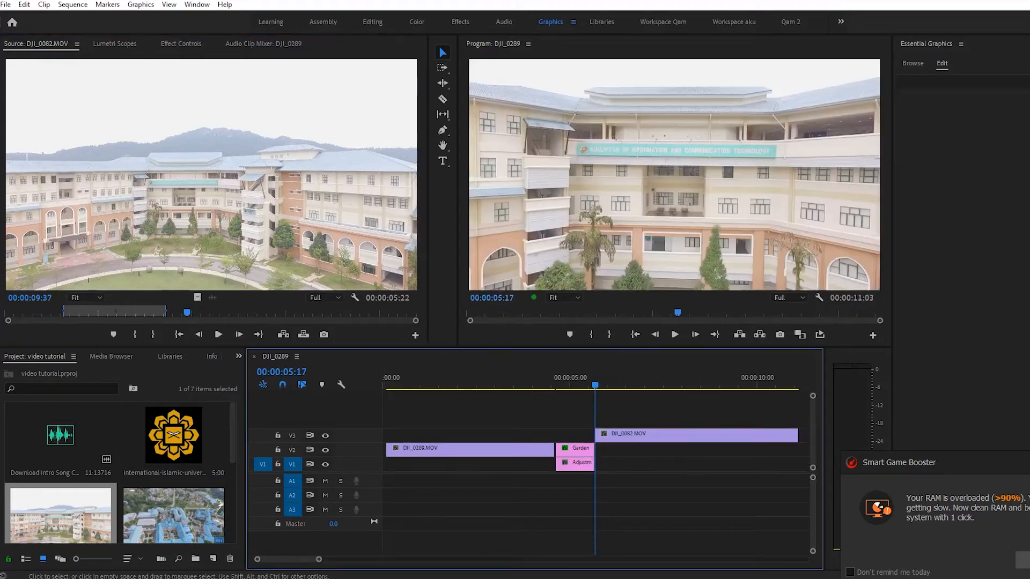
pyautogui.hscroll(5, 595, 466)
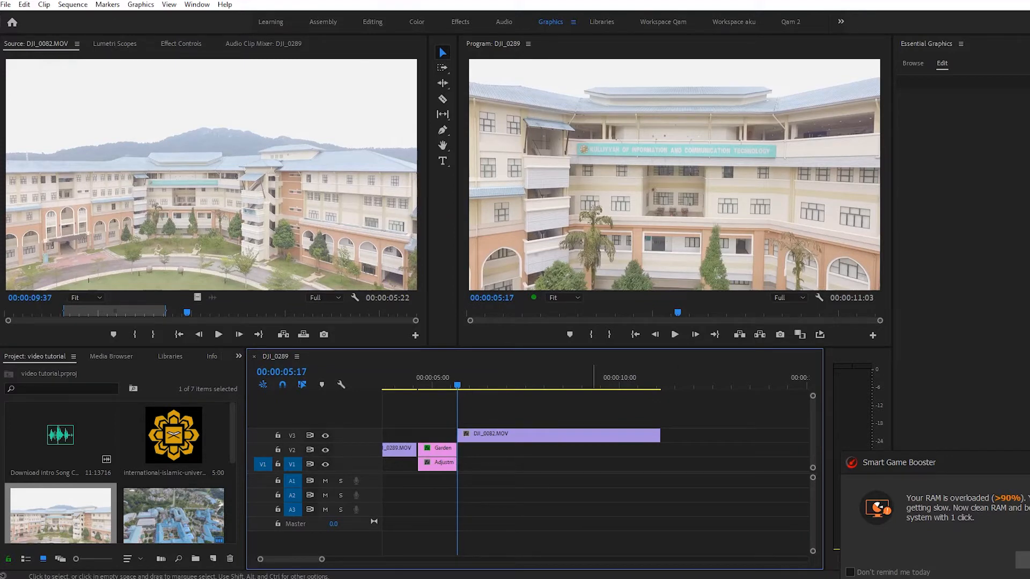
# - Play through the DJI_0082.MOV clip on V3 from its start, and set its speed to 250%
pyautogui.press('space')
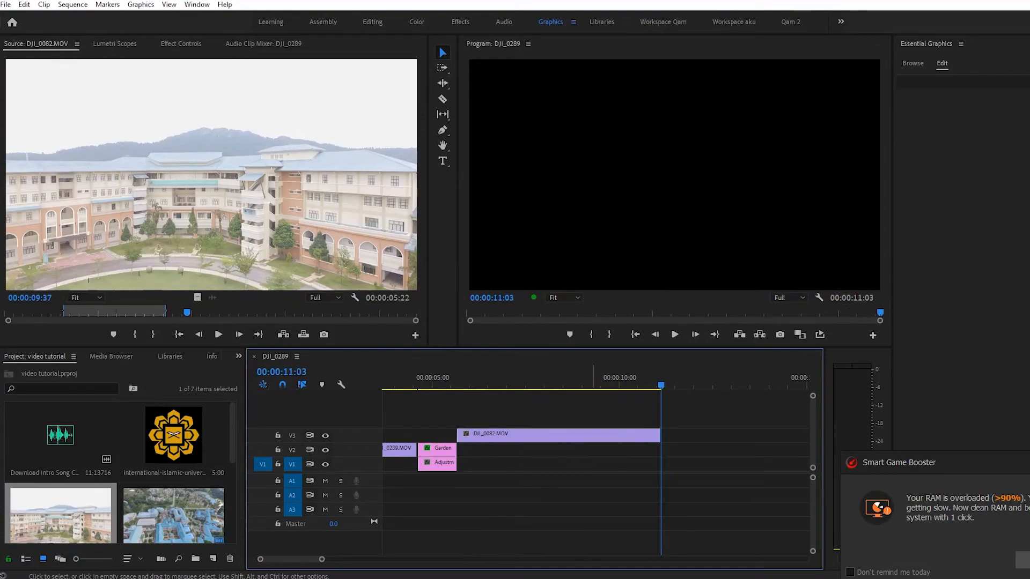
pyautogui.moveTo(661, 385); pyautogui.dragTo(457, 385)
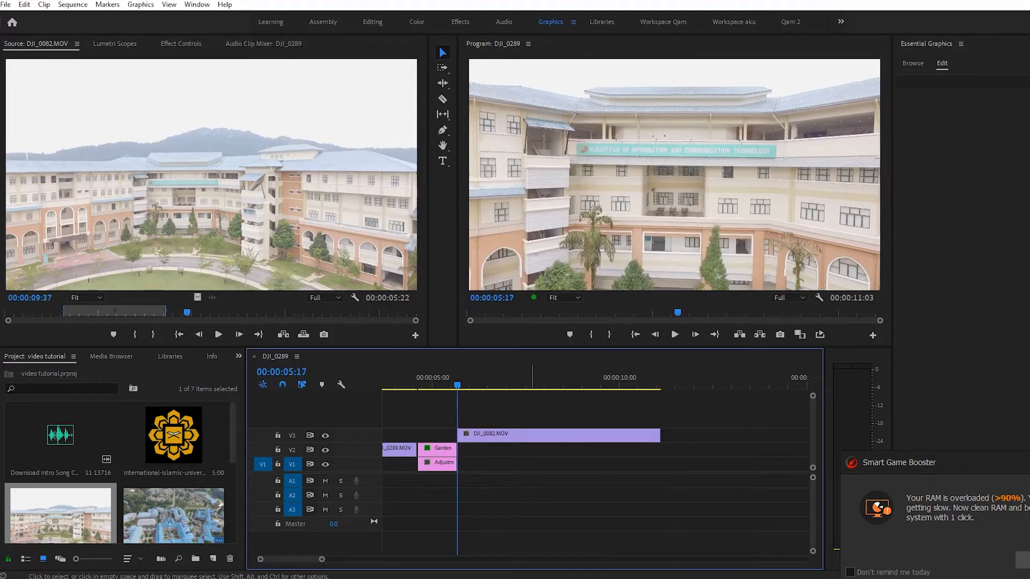
pyautogui.click(532, 435)
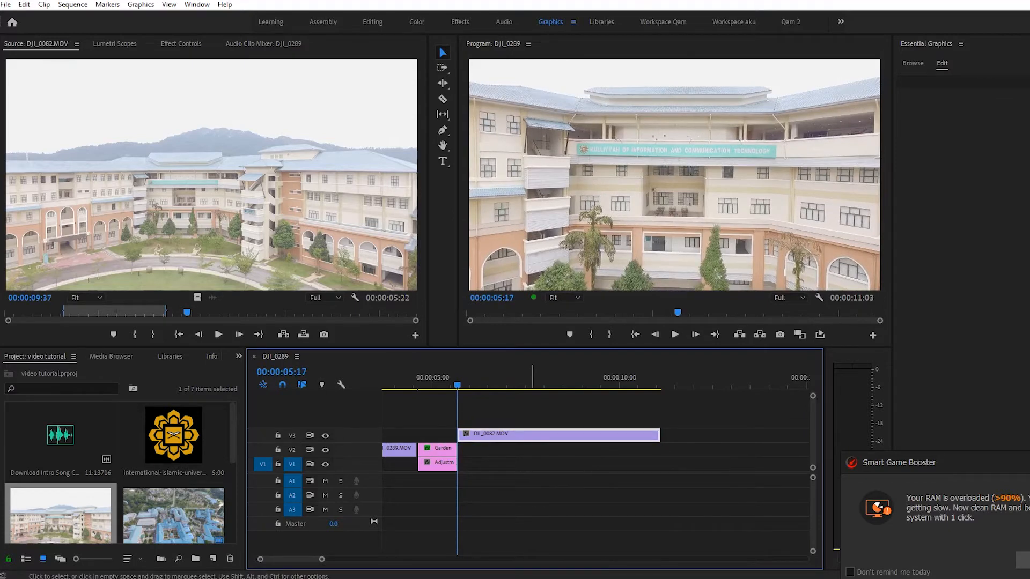
pyautogui.rightClick(531, 436)
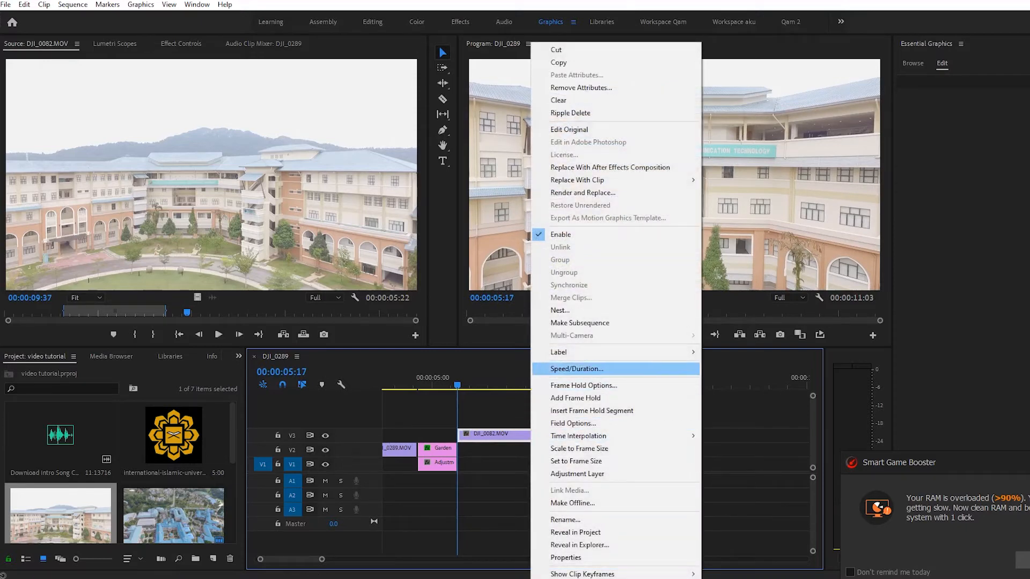
pyautogui.click(577, 369)
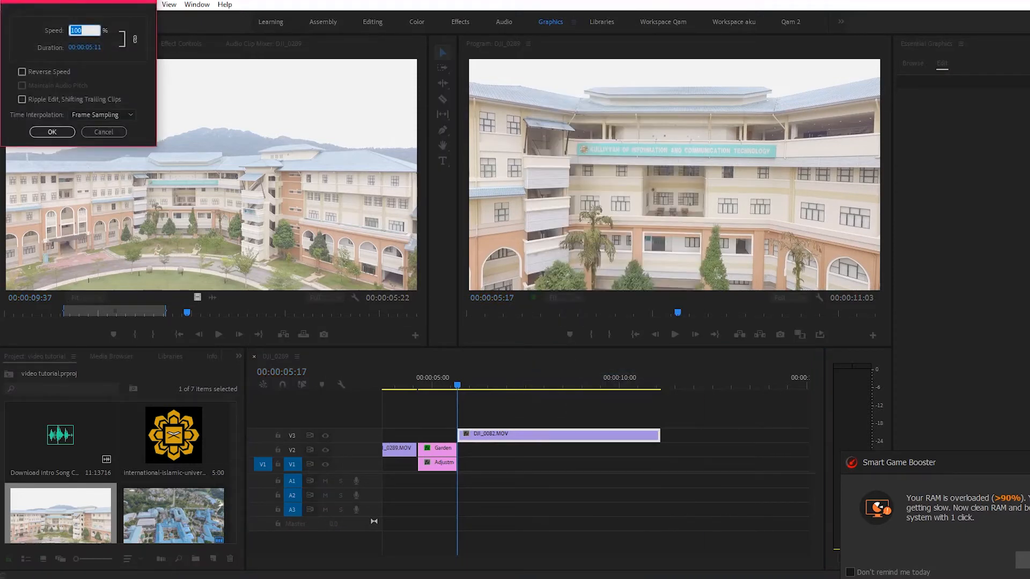
pyautogui.write('3')
pyautogui.write('50')
pyautogui.press('Return')
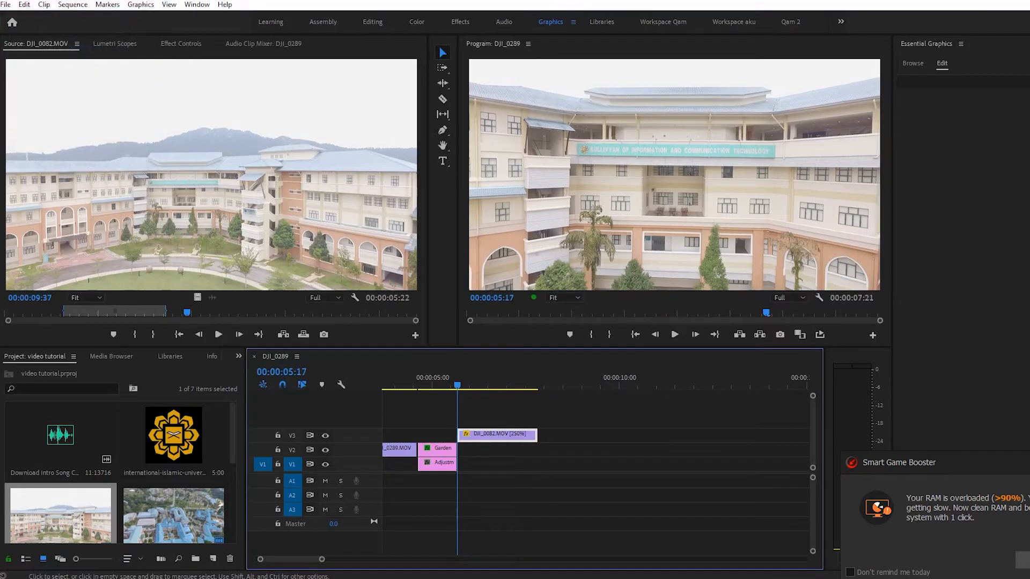
# - Preview the sped-up DJI_0082.MOV clip, and play the whole sequence from the beginning
pyautogui.press('space')
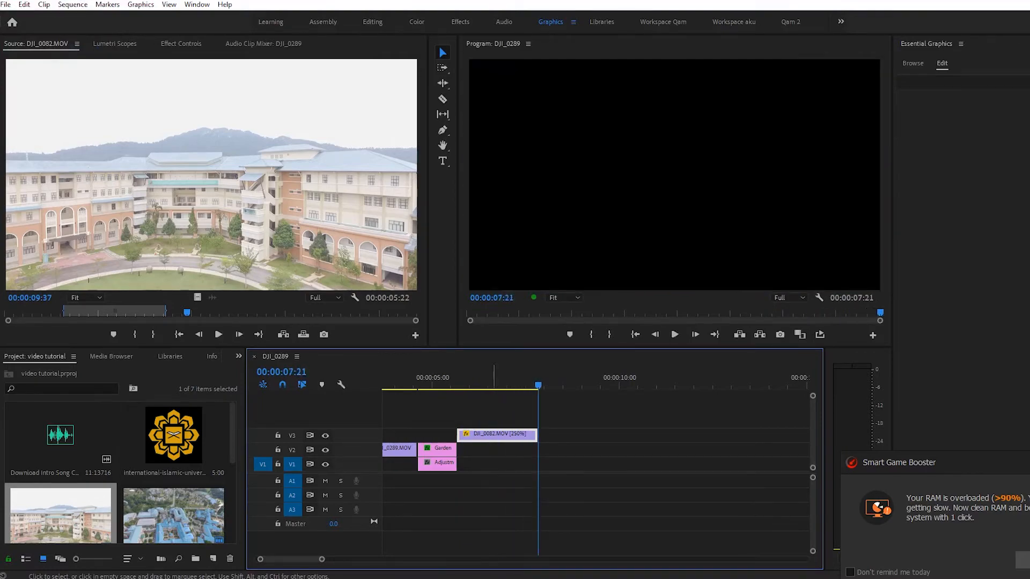
pyautogui.press('space')
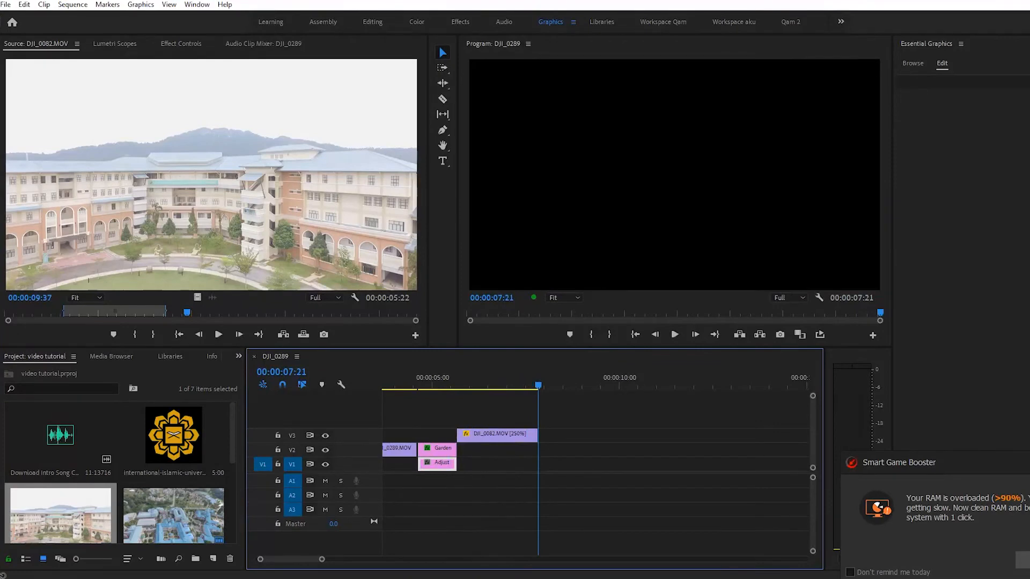
pyautogui.press('Home')
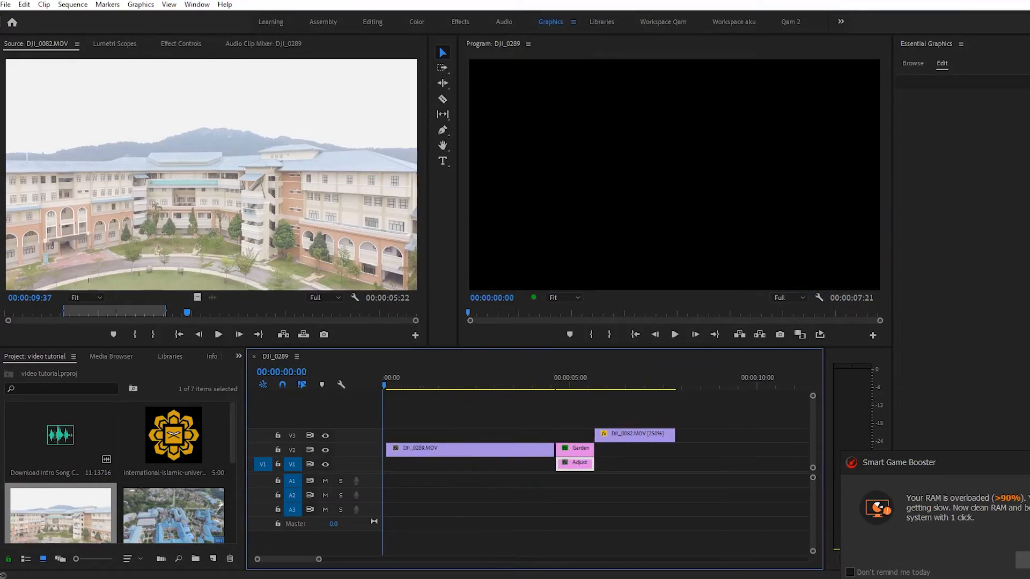
pyautogui.press('space')
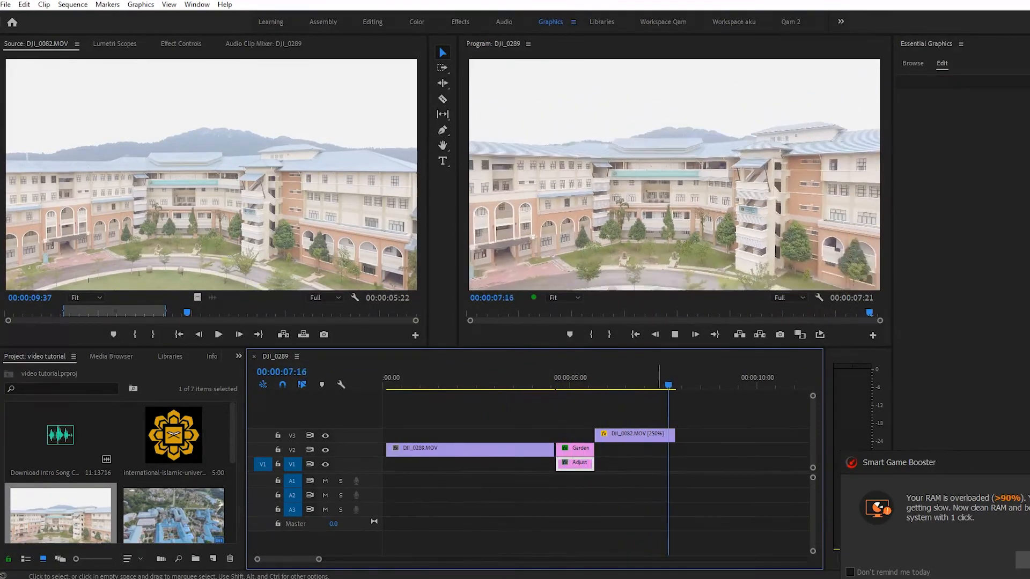
# - Shift the DJI_0082.MOV clip on V3 to start at 00:00:05:19, leaving a small gap after the title, and preview it
pyautogui.moveTo(626, 435); pyautogui.dragTo(647, 436)
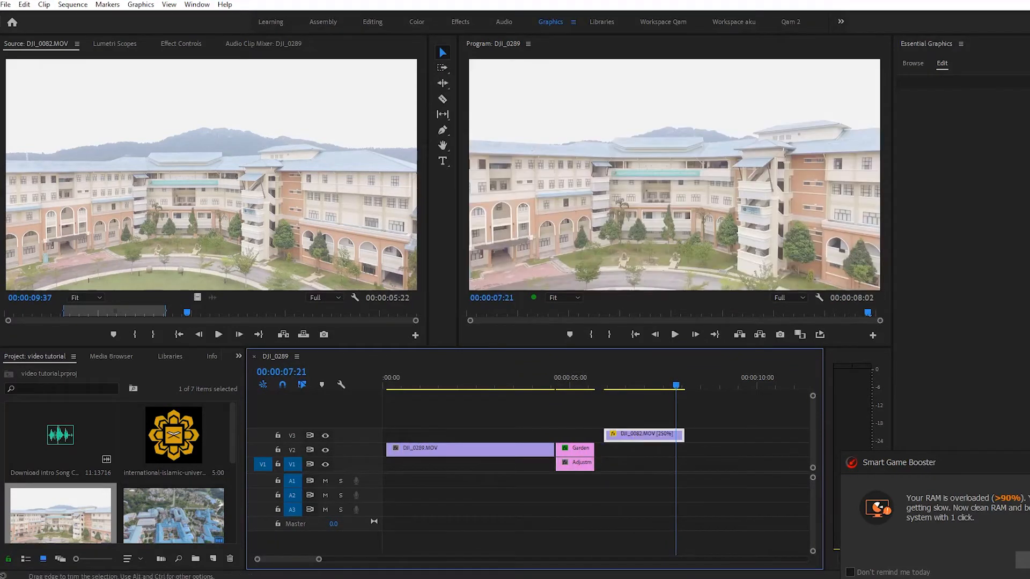
pyautogui.press('Left')
pyautogui.press('Left')
pyautogui.press('Left')
pyautogui.press('Left')
pyautogui.press('Left')
pyautogui.press('Left')
pyautogui.press('Left')
pyautogui.press('Left')
pyautogui.press('Left')
pyautogui.press('Left')
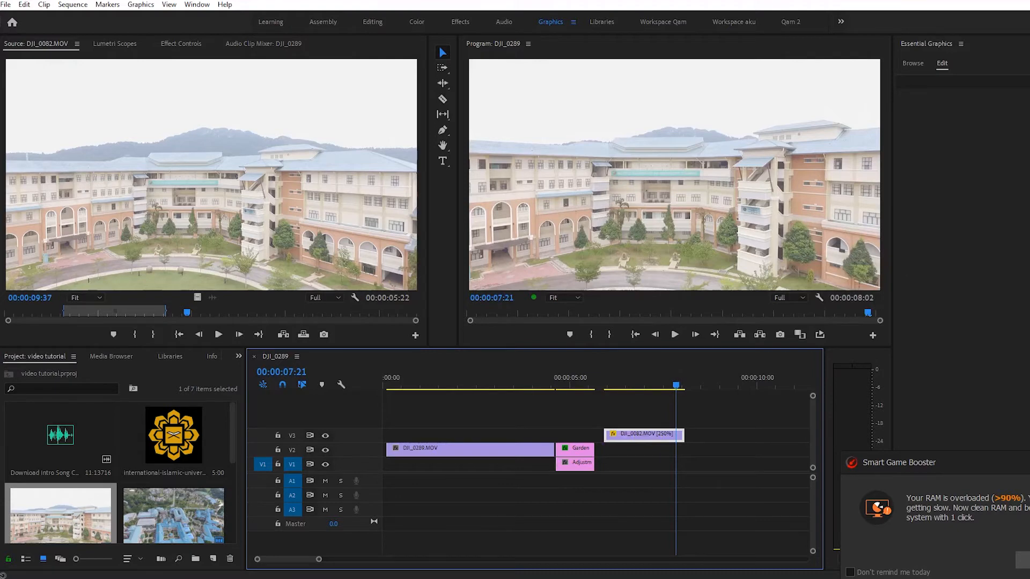
pyautogui.moveTo(637, 436); pyautogui.dragTo(630, 435)
pyautogui.click(626, 413)
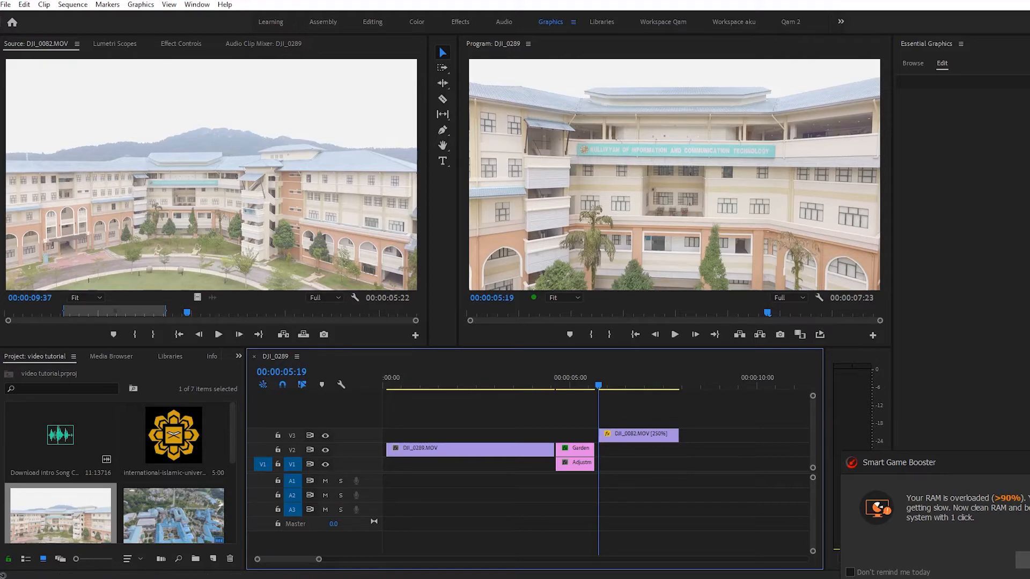
pyautogui.press('space')
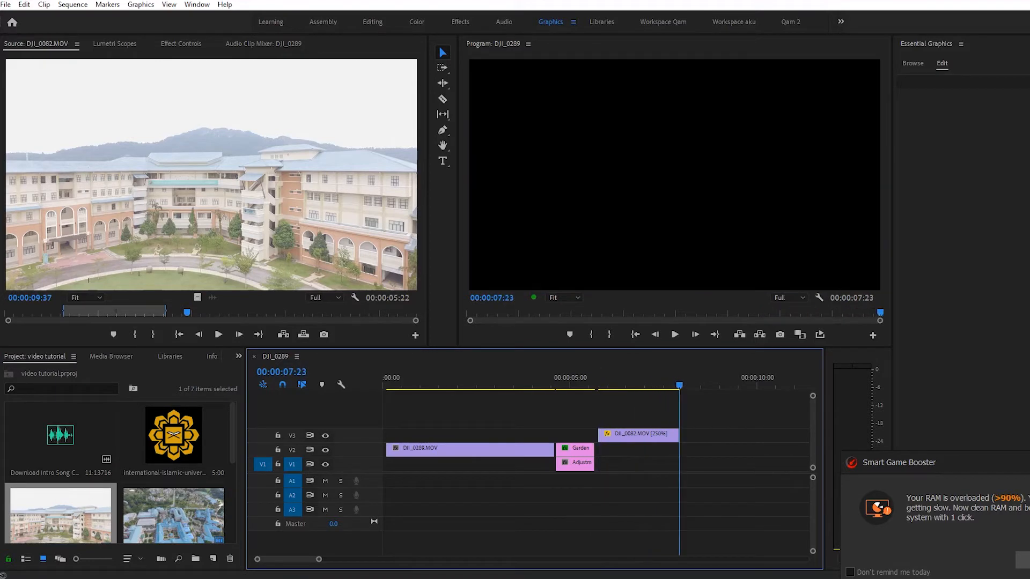
# - Place the Black Video clip on V2 starting at 00:00:07:23, where the DJI_0082.MOV clip ends
pyautogui.scroll(-3, 119, 472)
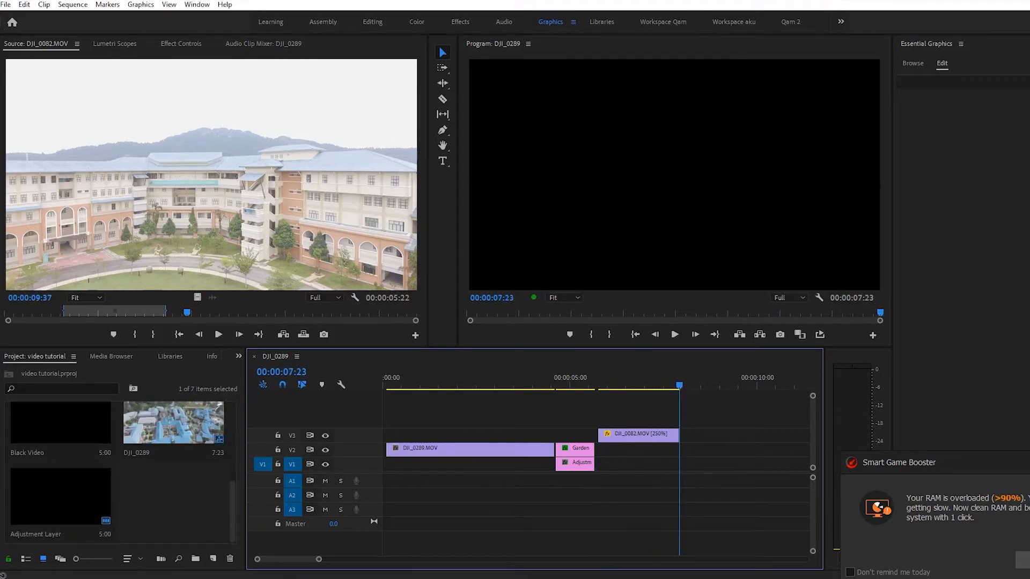
pyautogui.click(60, 423)
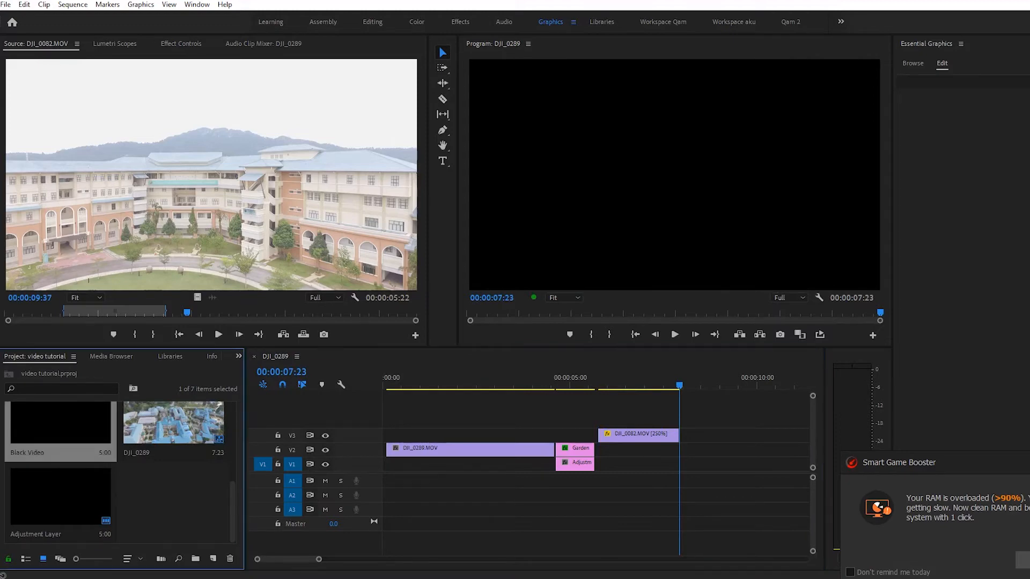
pyautogui.moveTo(60, 422); pyautogui.dragTo(680, 449)
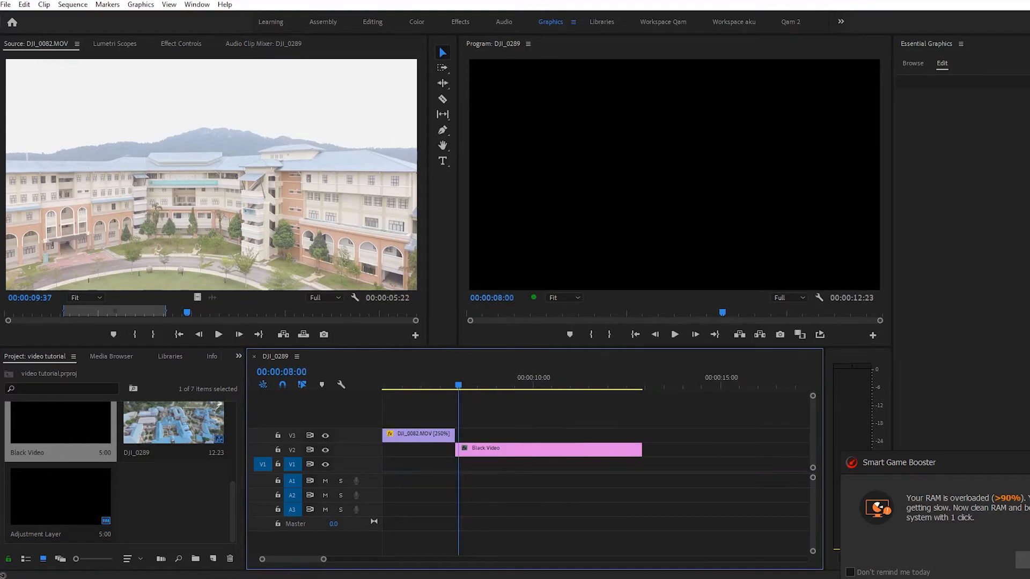
# - Place the university logo on V3 directly above the black video at 00:00:07:23 and set its scale to 170
pyautogui.scroll(4, 117, 472)
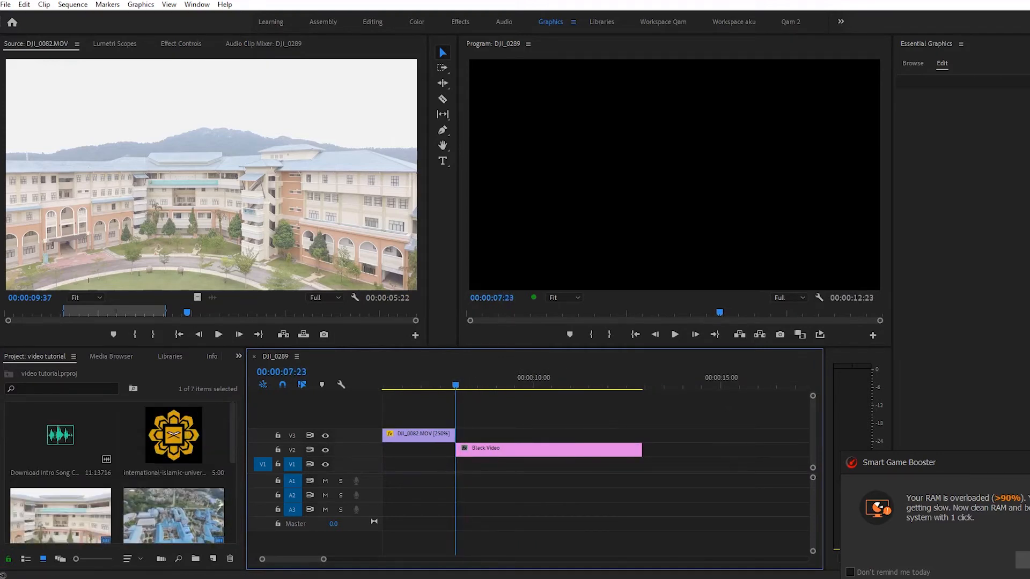
pyautogui.click(173, 434)
pyautogui.moveTo(174, 434); pyautogui.dragTo(459, 436)
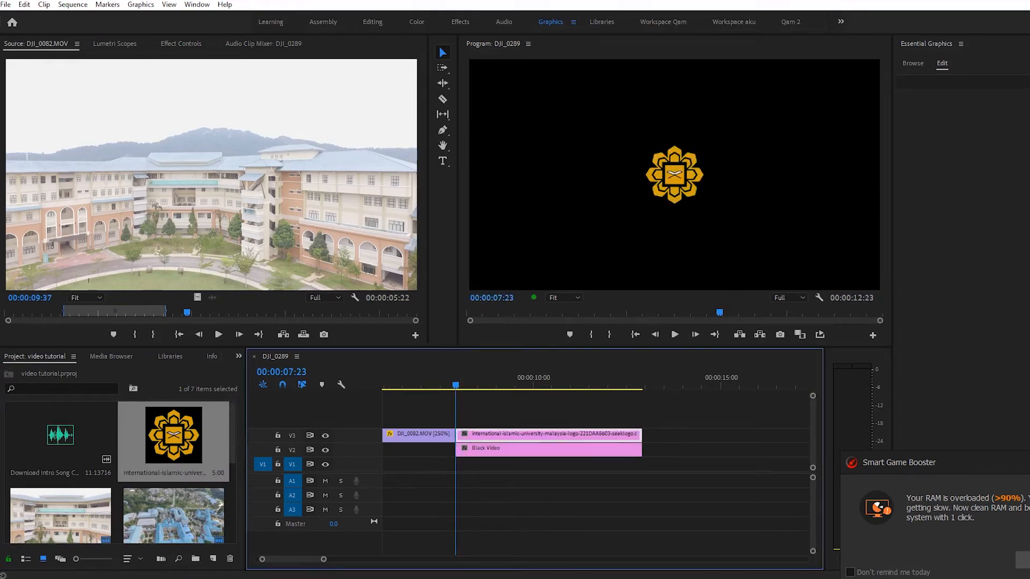
pyautogui.hotkey('shift', '5')
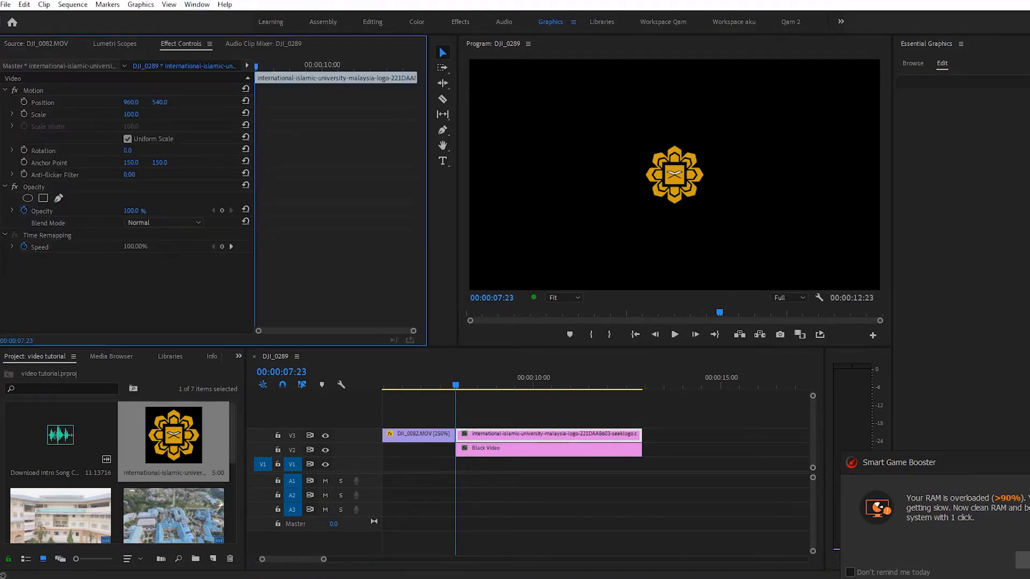
pyautogui.moveTo(130, 114); pyautogui.dragTo(169, 114)
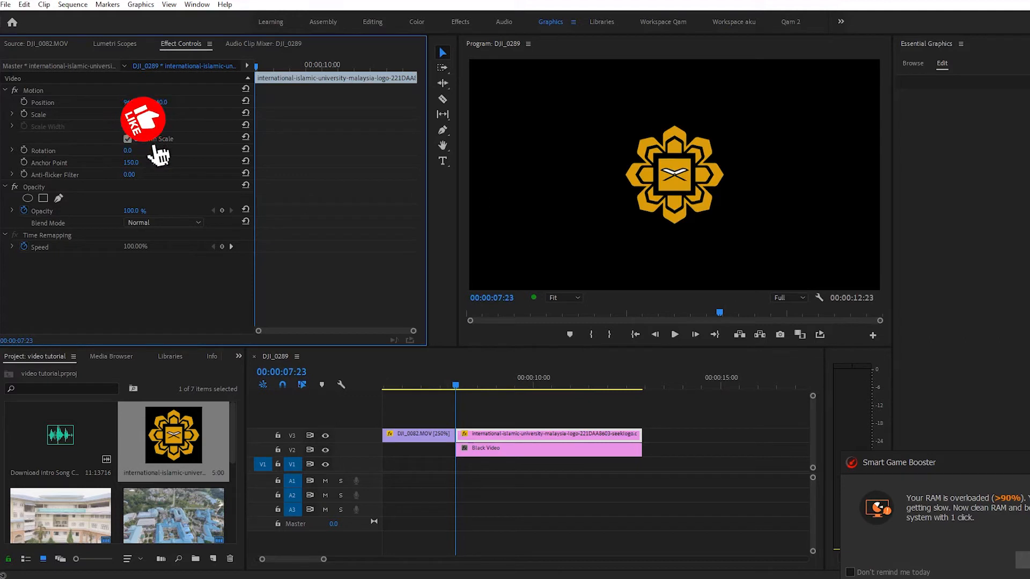
# - Find the Lighting Effects video effect and apply it to the logo clip on V3
pyautogui.click(238, 356)
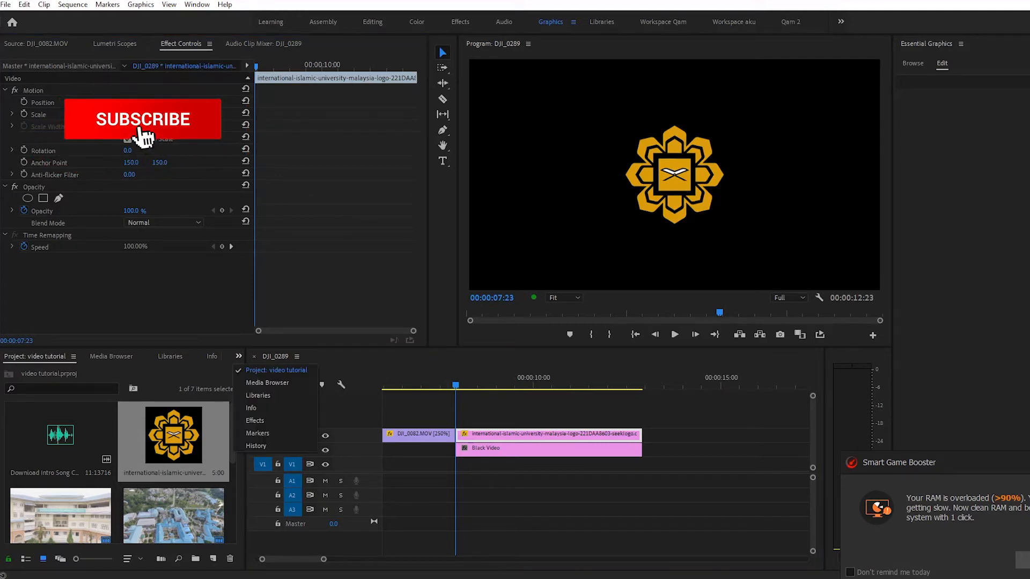
pyautogui.click(255, 420)
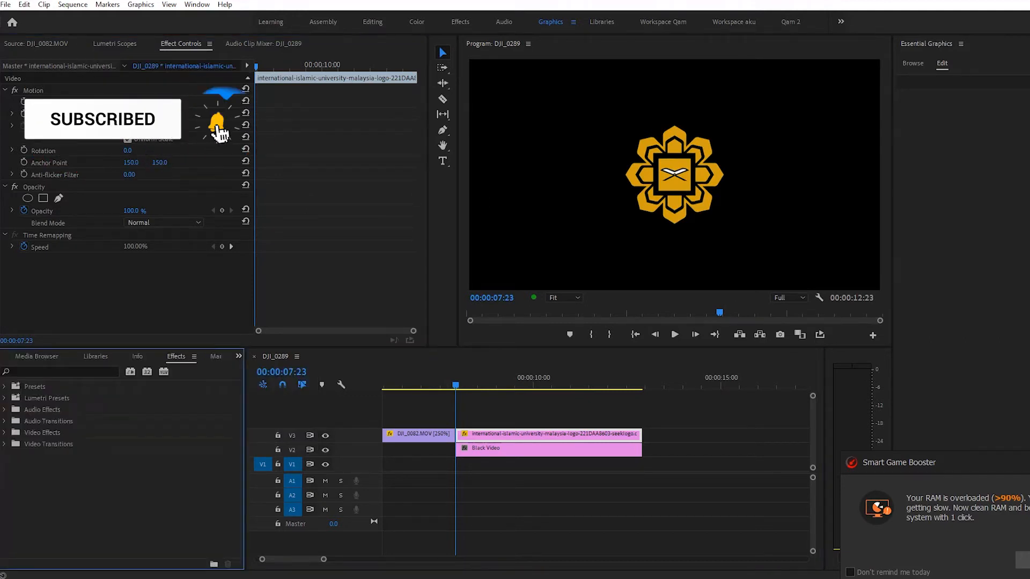
pyautogui.write('ligh')
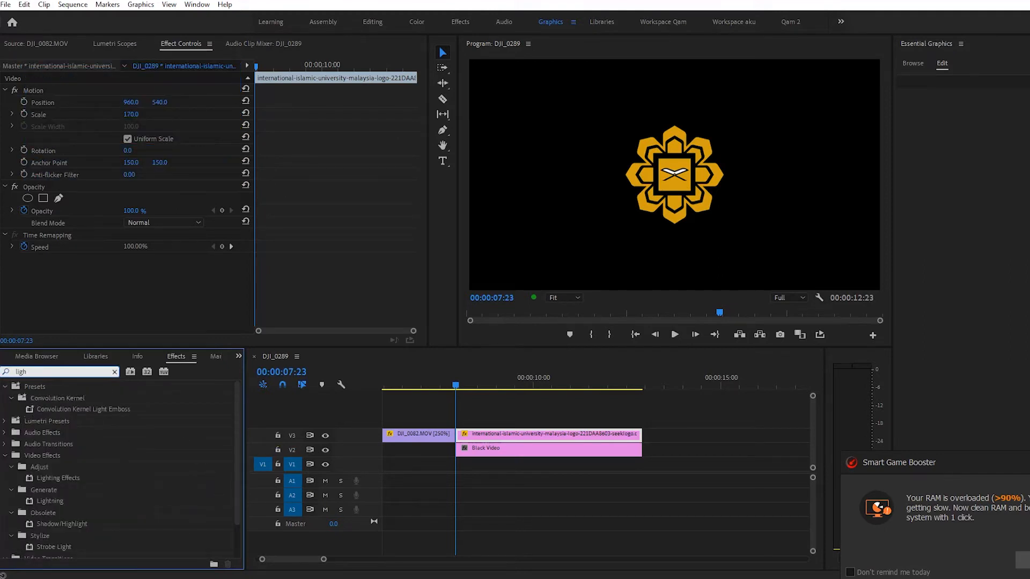
pyautogui.click(58, 478)
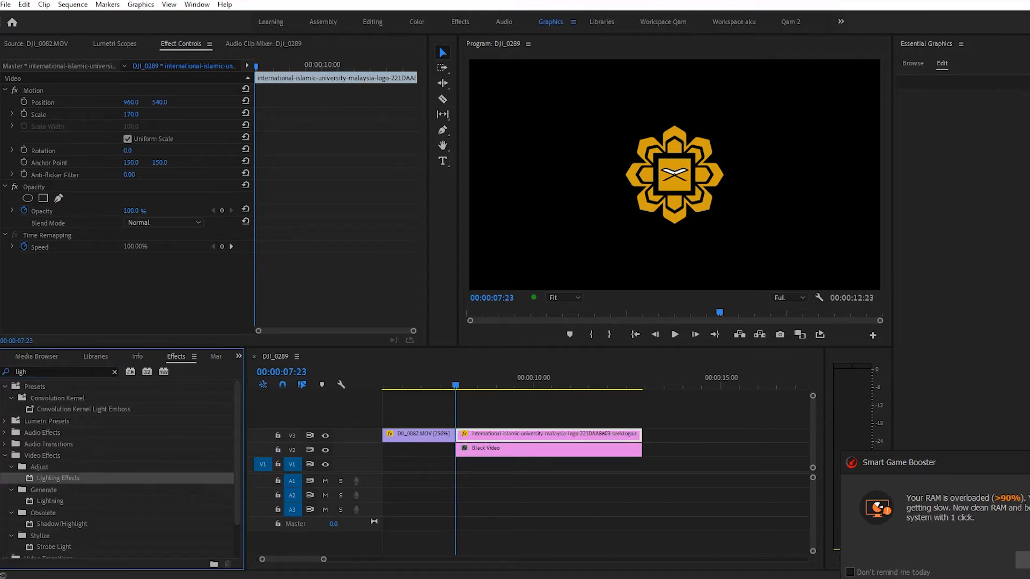
pyautogui.moveTo(58, 478); pyautogui.dragTo(530, 435)
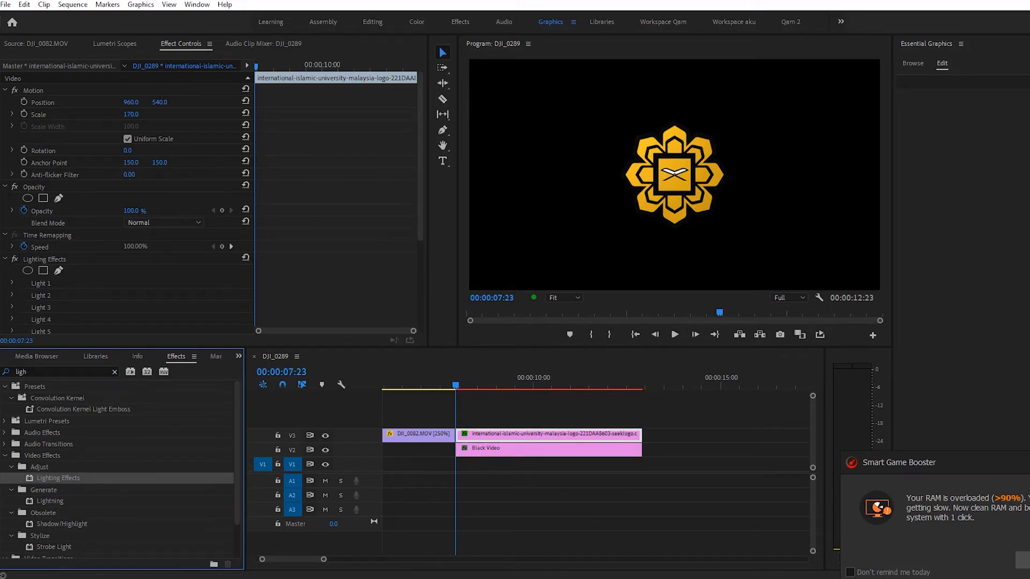
# - Set the logo's Lighting Effects ambience intensity to 18, surface gloss to 24, surface material to 14 and exposure to 3, and choose a bump layer
pyautogui.scroll(-5, 127, 203)
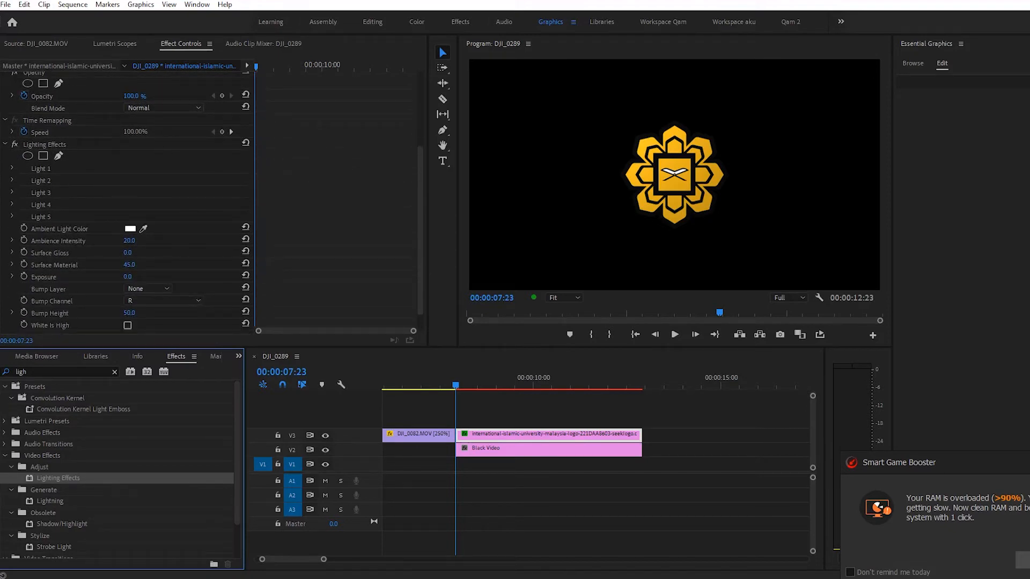
pyautogui.moveTo(129, 240); pyautogui.dragTo(132, 277)
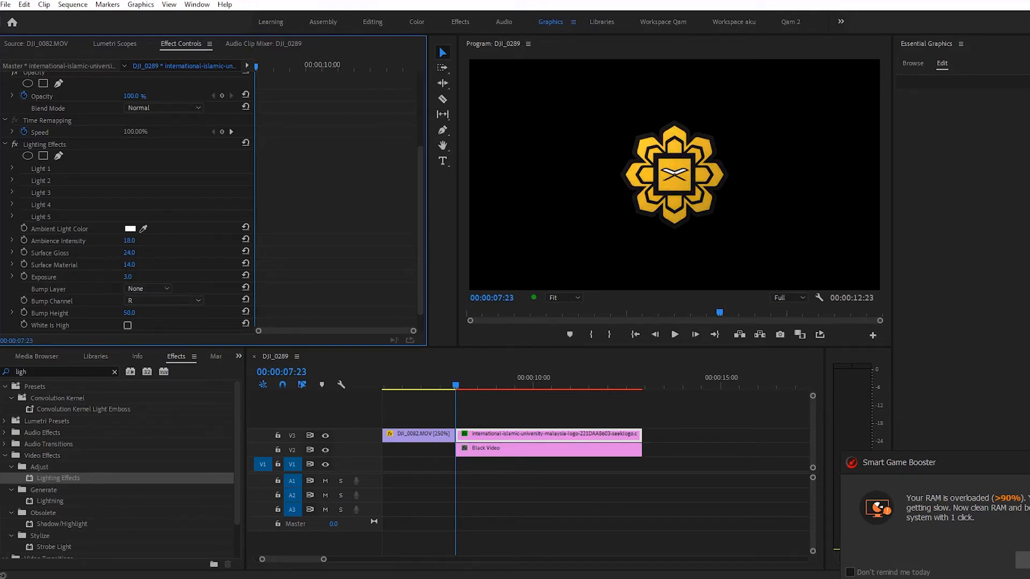
pyautogui.click(148, 289)
pyautogui.click(139, 324)
# - Set the light type of Light 1 in the logo's Lighting Effects to Directional
pyautogui.click(12, 169)
pyautogui.click(164, 180)
pyautogui.click(145, 205)
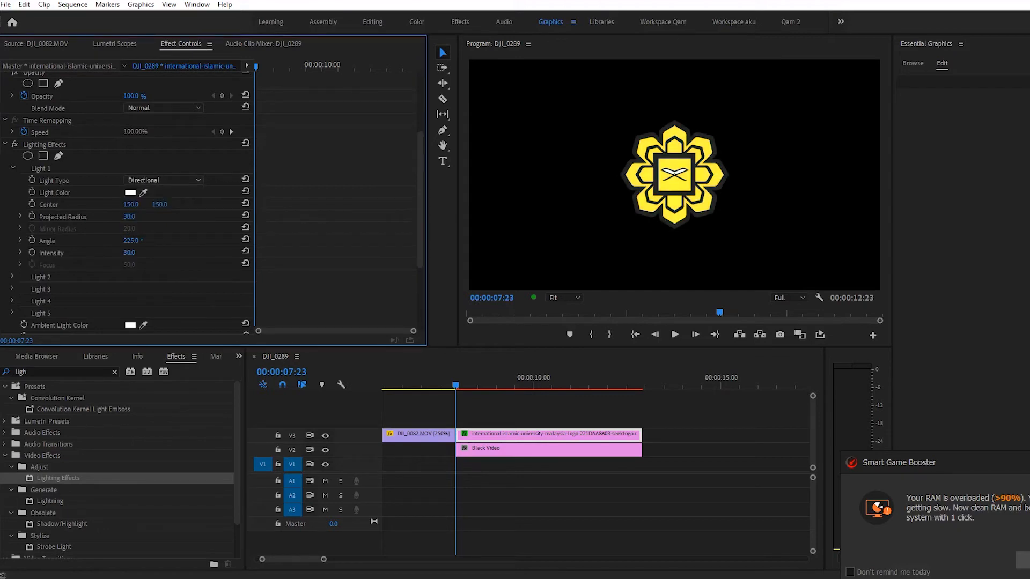
# - Add a four-point mask to the logo's Lighting Effects and reshape it into a narrow slanted strip just left of the logo
pyautogui.click(43, 155)
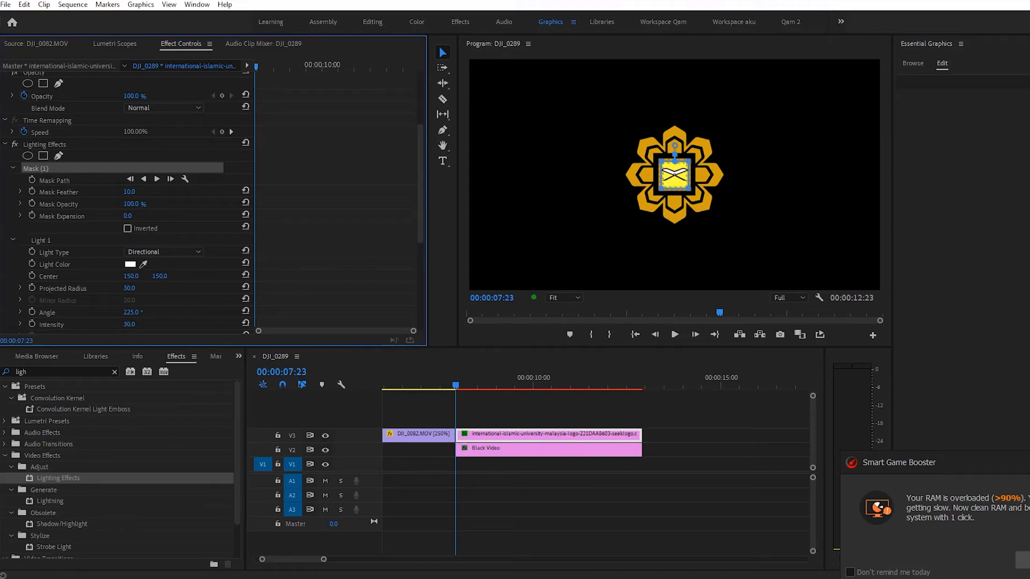
pyautogui.moveTo(675, 175); pyautogui.dragTo(645, 93)
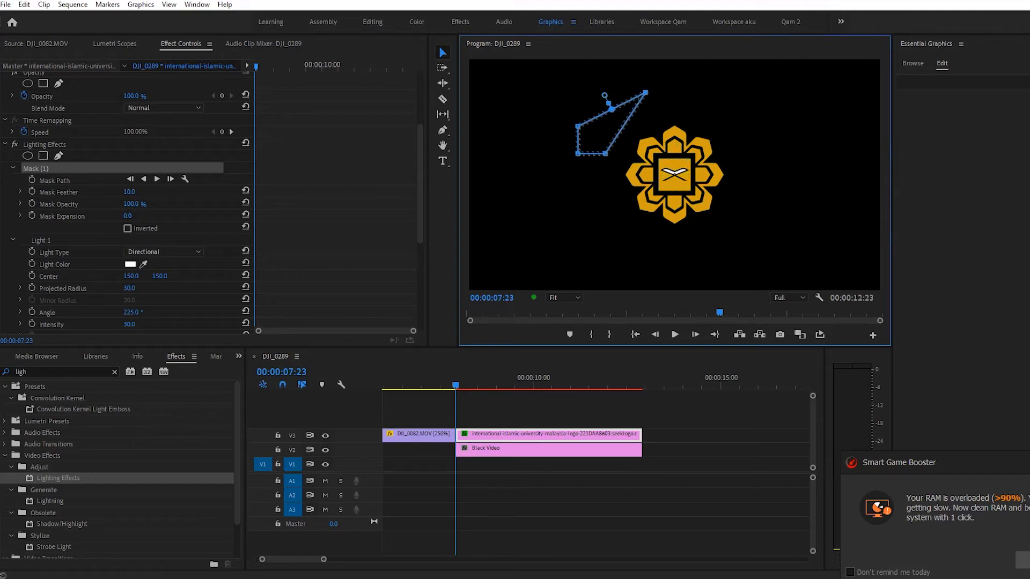
pyautogui.moveTo(605, 153); pyautogui.dragTo(588, 193)
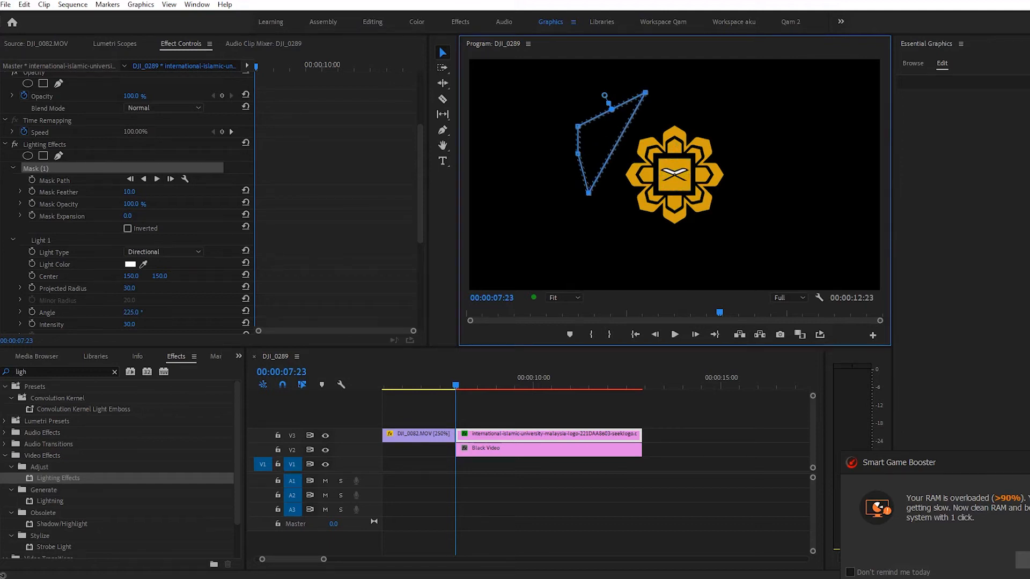
pyautogui.moveTo(577, 126); pyautogui.dragTo(623, 79)
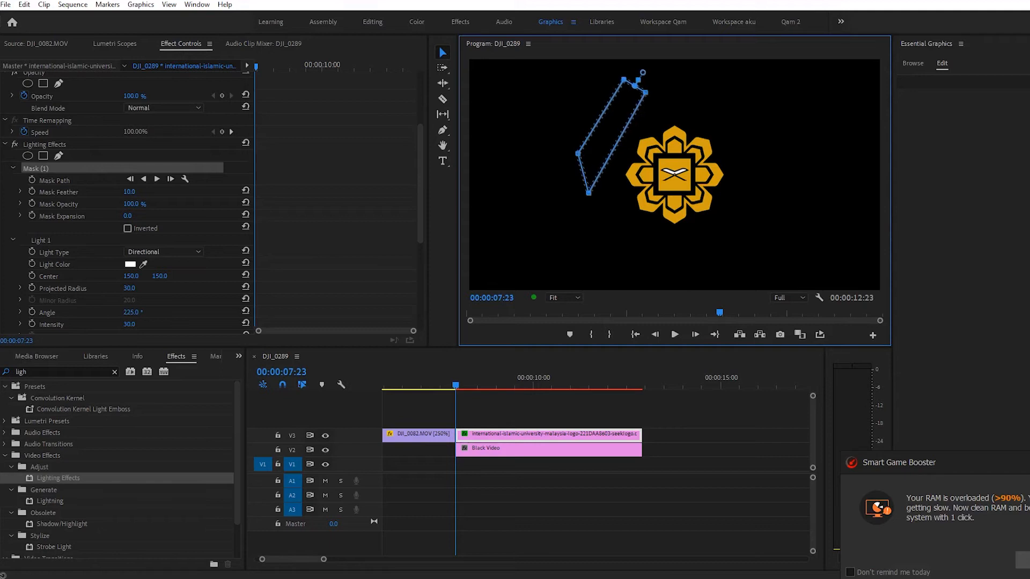
pyautogui.moveTo(578, 153); pyautogui.dragTo(566, 178)
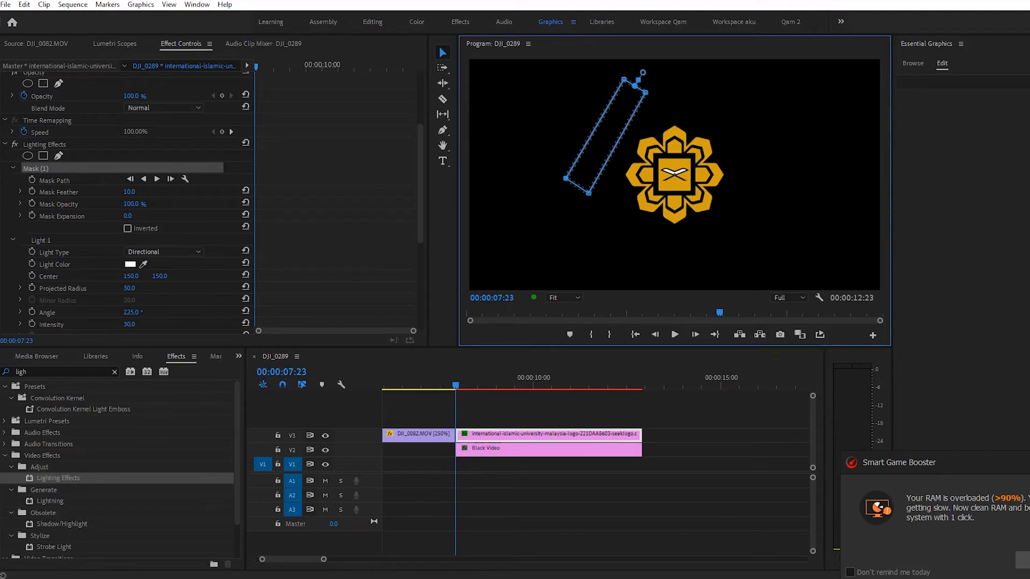
pyautogui.moveTo(606, 136)
pyautogui.mouseDown()
pyautogui.moveTo(700, 203)
pyautogui.moveTo(681, 193)
pyautogui.moveTo(710, 171)
pyautogui.moveTo(634, 159)
pyautogui.moveTo(681, 175)
pyautogui.moveTo(719, 213)
pyautogui.moveTo(625, 160)
pyautogui.moveTo(634, 143)
pyautogui.moveTo(623, 141)
pyautogui.mouseUp()
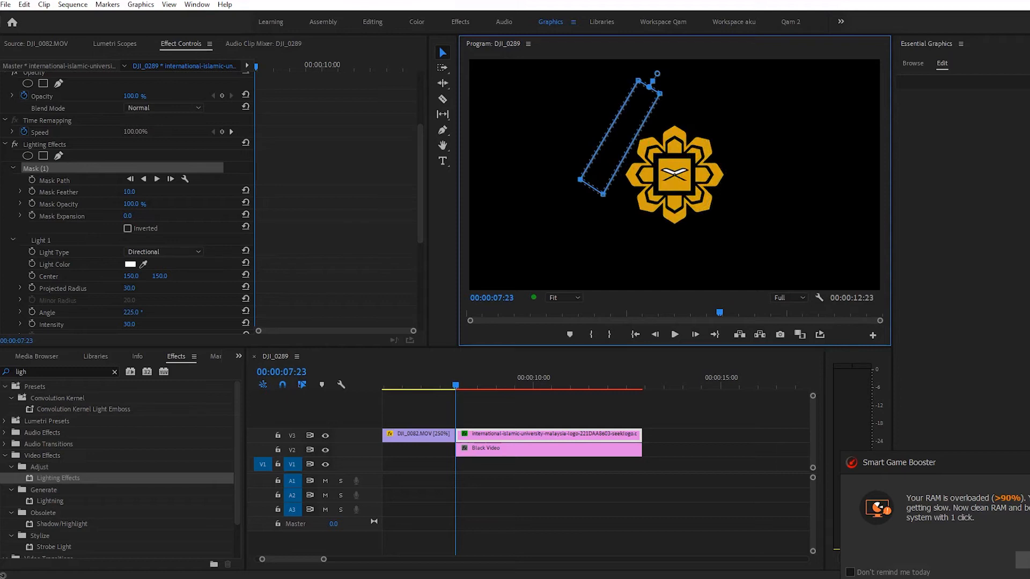
# - Set the feather of the logo's Lighting Effects mask to 14 and position the mask clear of the logo's upper-left edge
pyautogui.hotkey('shift', '5')
pyautogui.moveTo(129, 191); pyautogui.dragTo(129, 192)
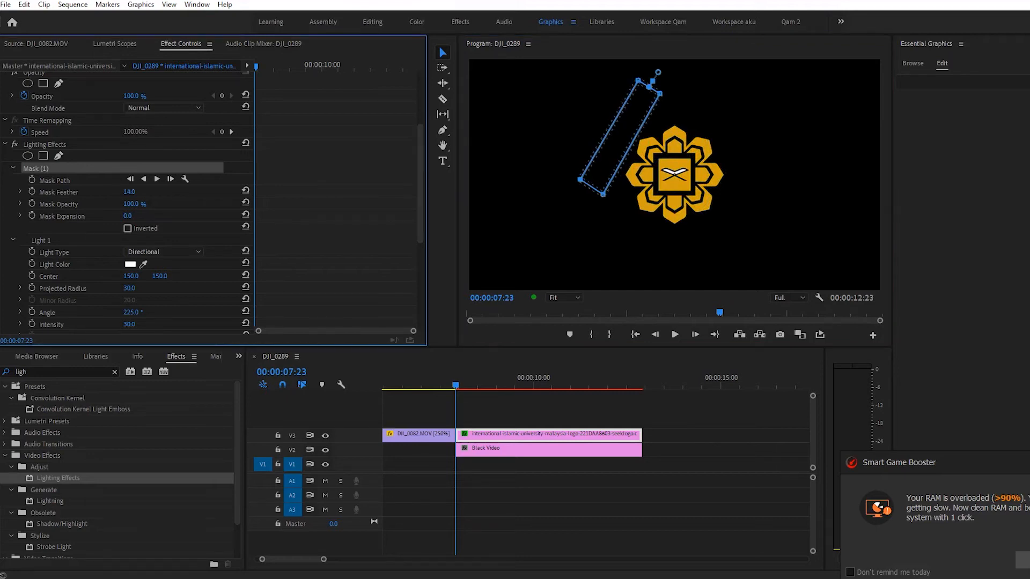
pyautogui.moveTo(620, 137); pyautogui.dragTo(630, 156)
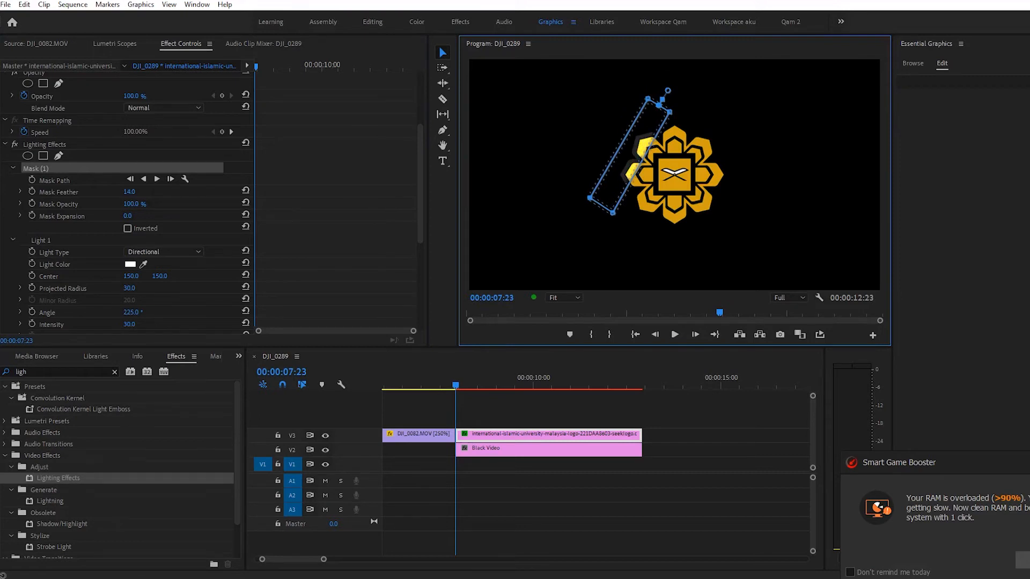
pyautogui.click(130, 191)
pyautogui.click(629, 155)
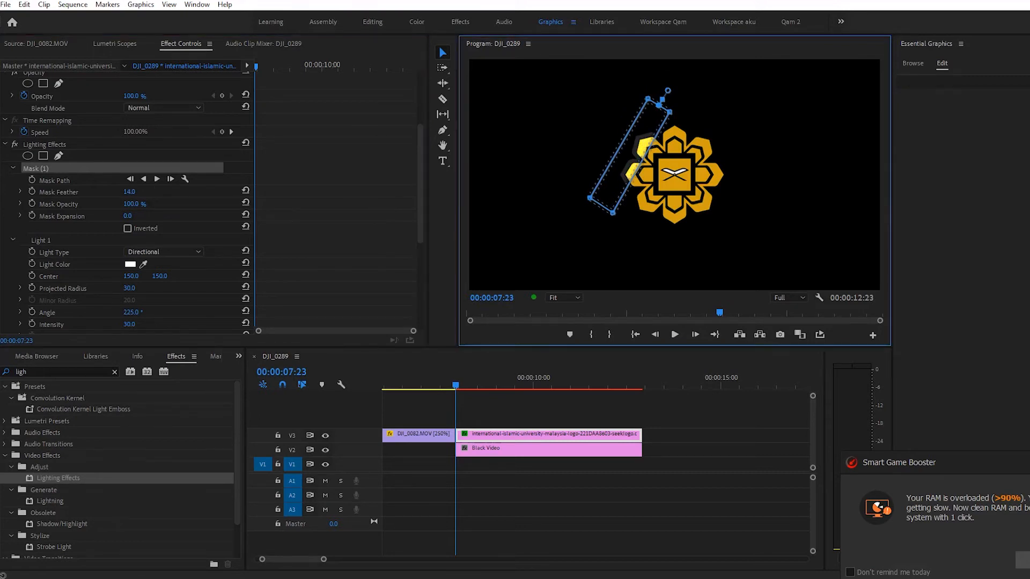
pyautogui.moveTo(629, 155); pyautogui.dragTo(614, 139)
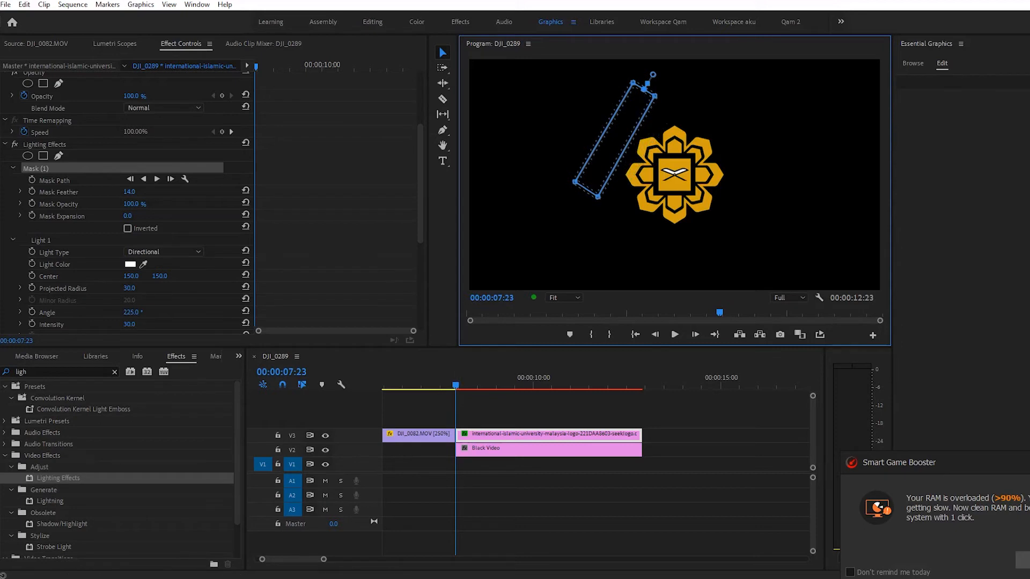
# - Keyframe the Lighting Effects mask path from the logo's upper left at 00:00:07:23 to its lower right at 00:00:10:14
pyautogui.click(33, 180)
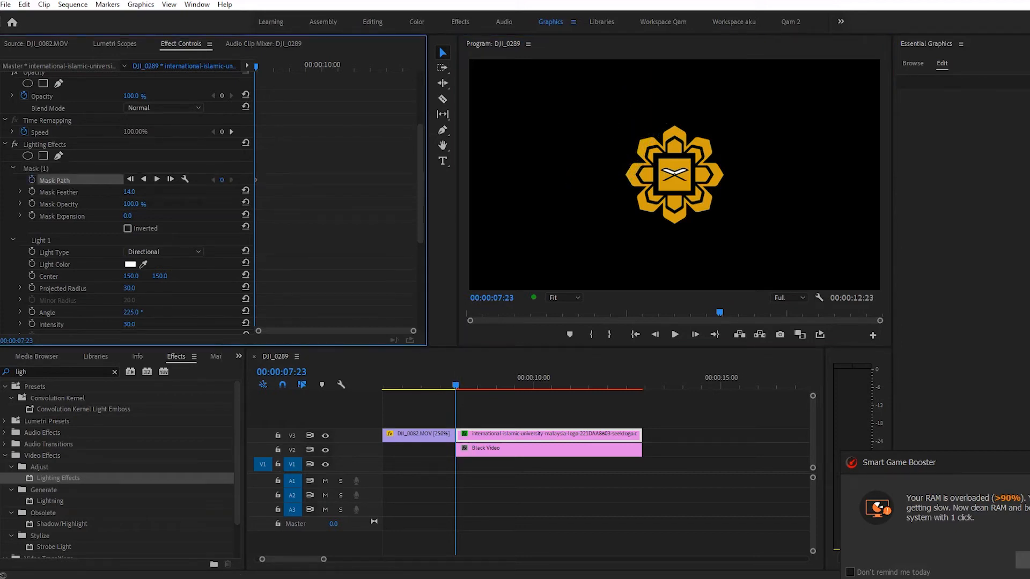
pyautogui.click(36, 169)
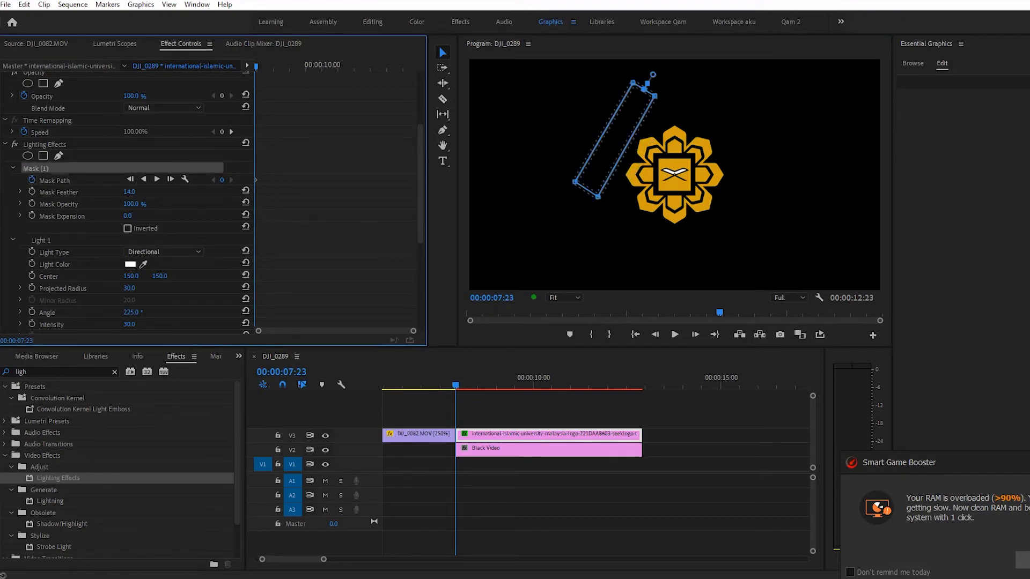
pyautogui.moveTo(455, 378); pyautogui.dragTo(553, 378)
pyautogui.click(614, 140)
pyautogui.moveTo(614, 139); pyautogui.dragTo(737, 210)
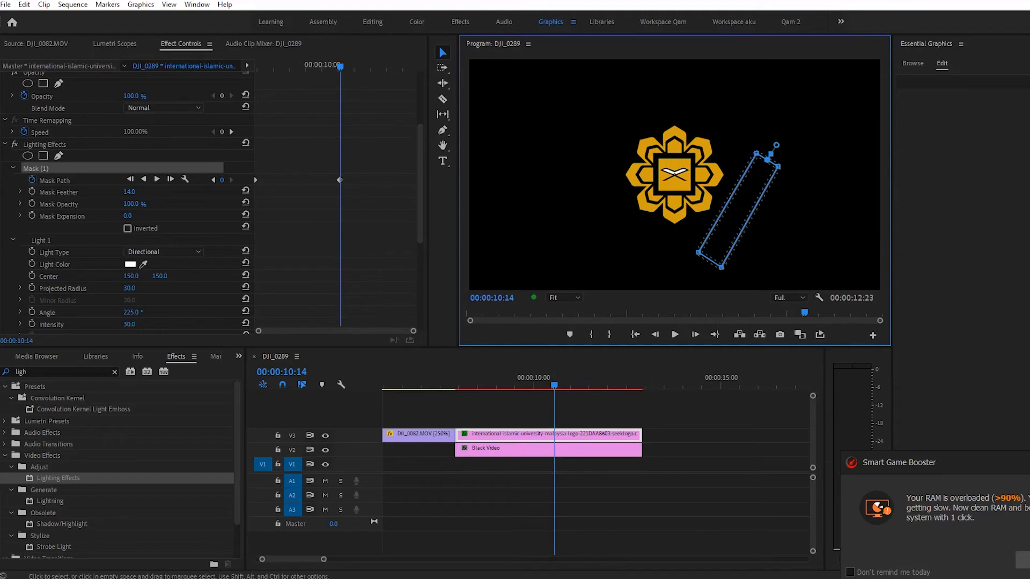
# - Trim the logo and Black Video clips to end at 00:00:10:14 and preview the light sweep over the logo
pyautogui.moveTo(638, 417); pyautogui.dragTo(554, 434)
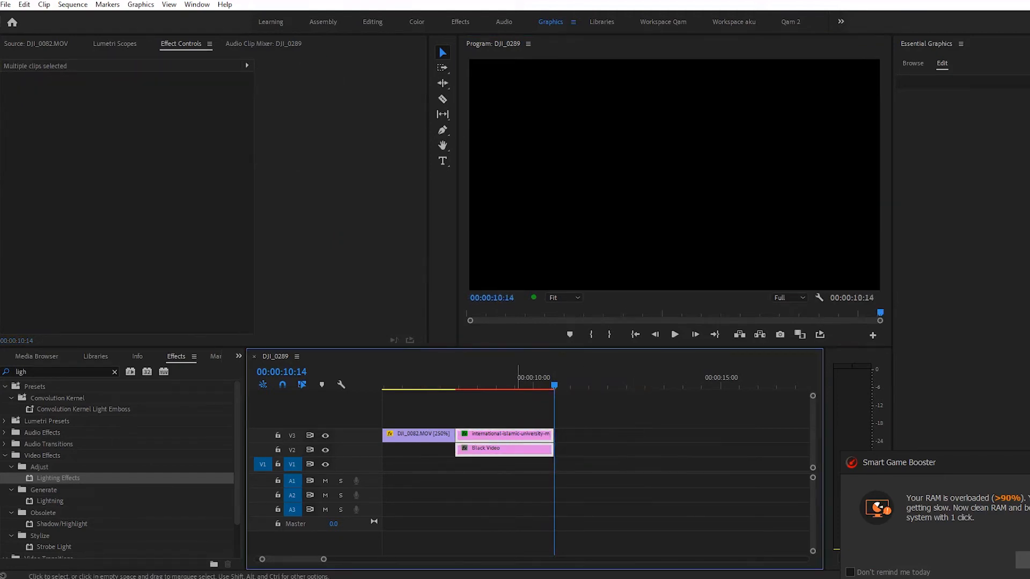
pyautogui.scroll(3, 554, 434)
pyautogui.click(560, 378)
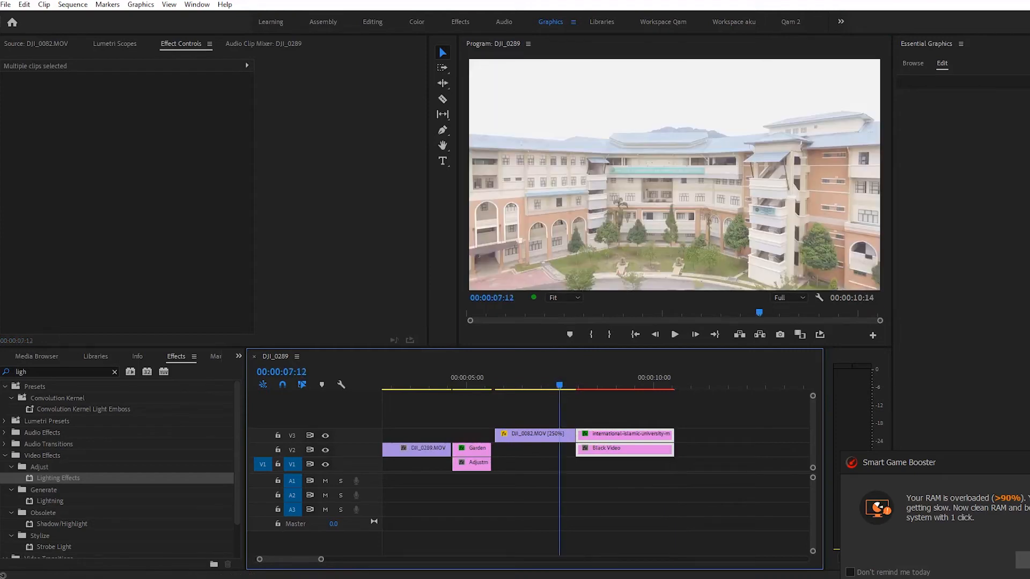
pyautogui.press('space')
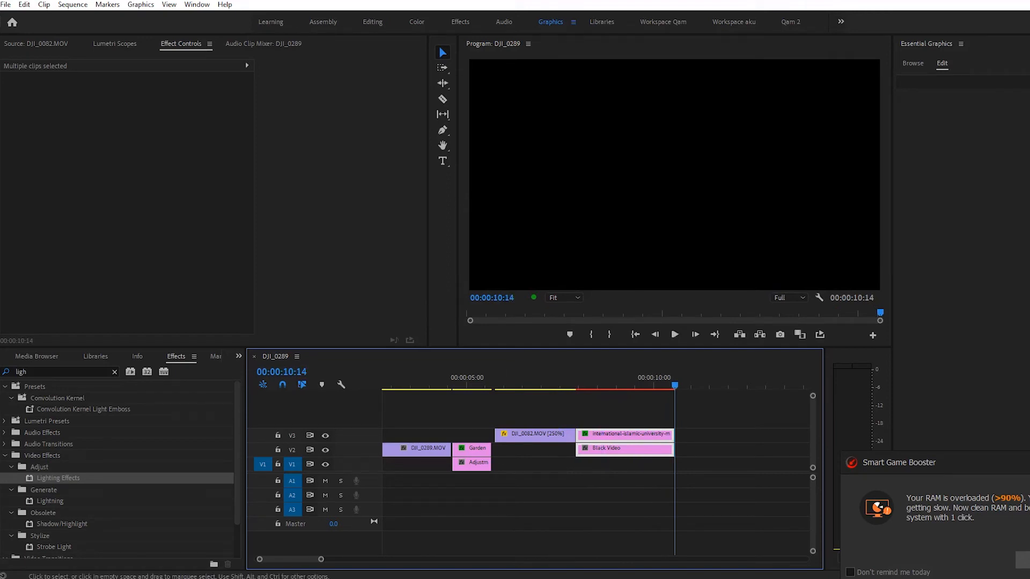
pyautogui.moveTo(607, 384); pyautogui.dragTo(559, 384)
pyautogui.press('space')
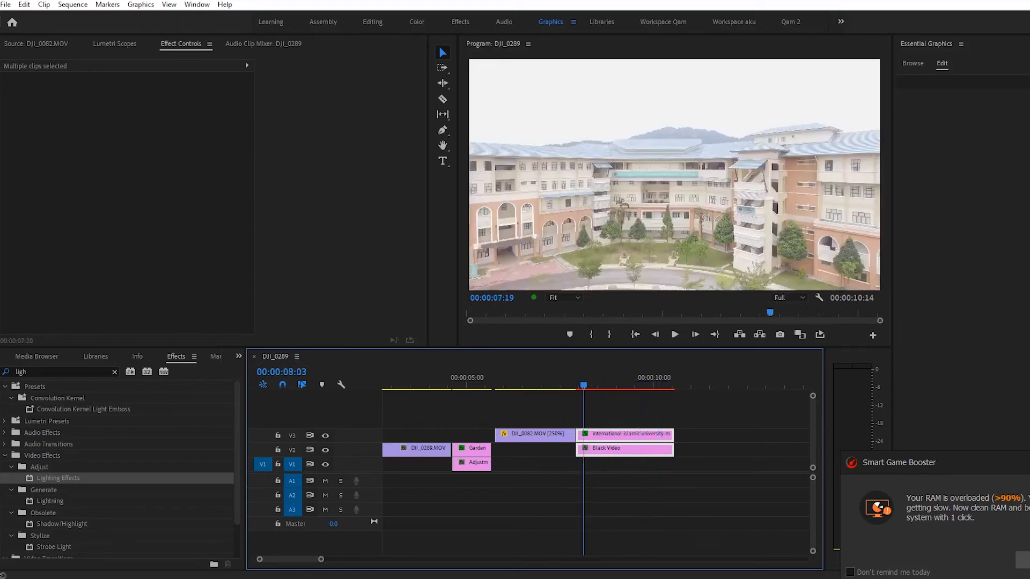
pyautogui.moveTo(657, 385); pyautogui.dragTo(587, 385)
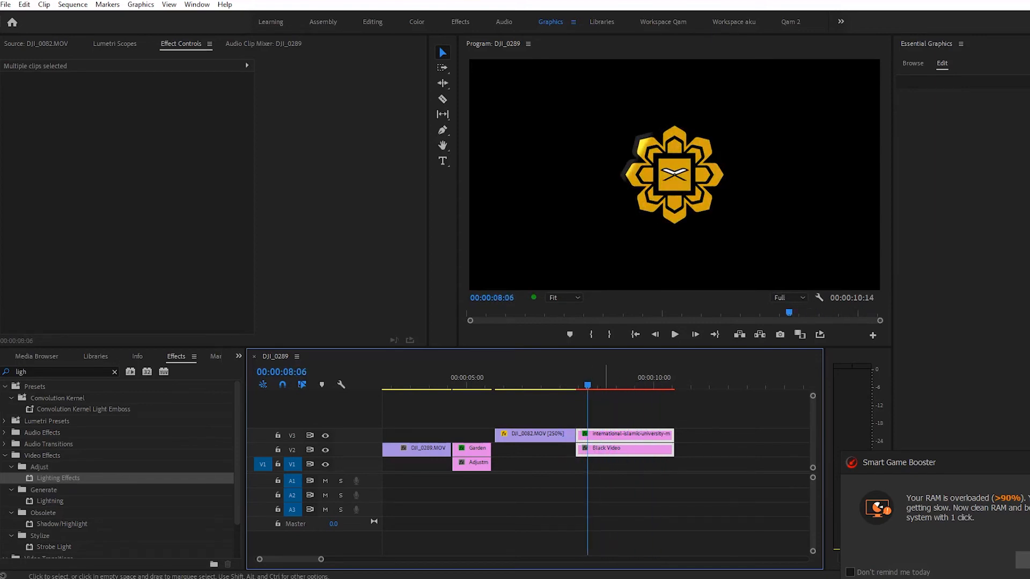
pyautogui.moveTo(587, 385); pyautogui.dragTo(576, 385)
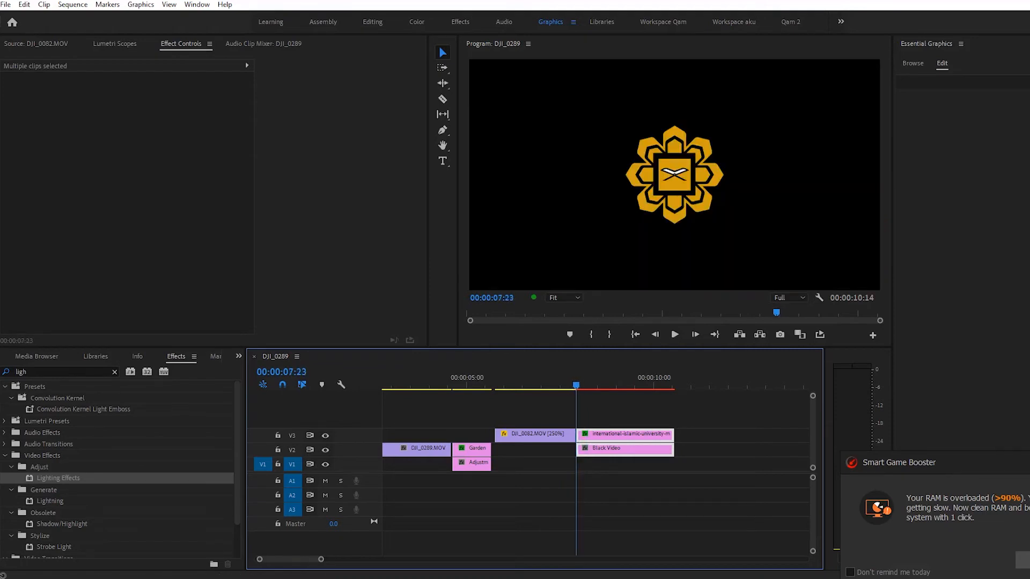
# - Shorten the light sweep by moving the logo's second Mask Path keyframe to about 00:00:08:14, and play it back
pyautogui.click(625, 413)
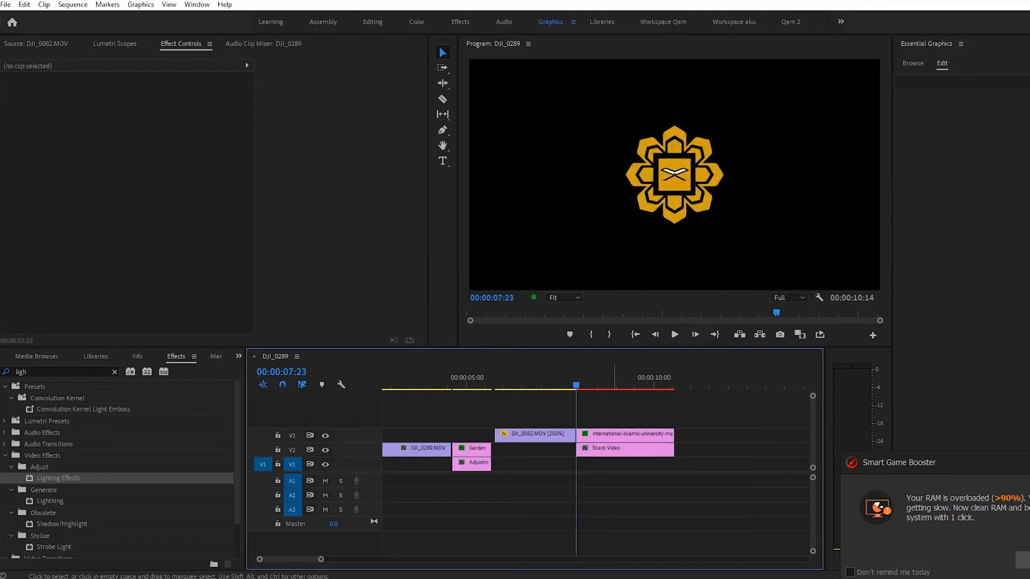
pyautogui.click(614, 435)
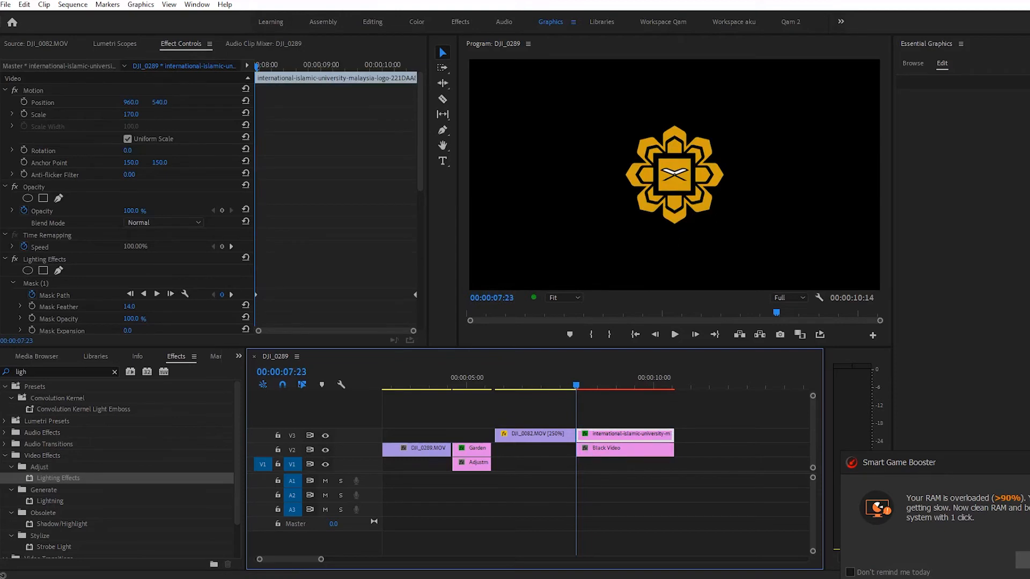
pyautogui.scroll(-2, 128, 203)
pyautogui.moveTo(415, 260); pyautogui.dragTo(332, 260)
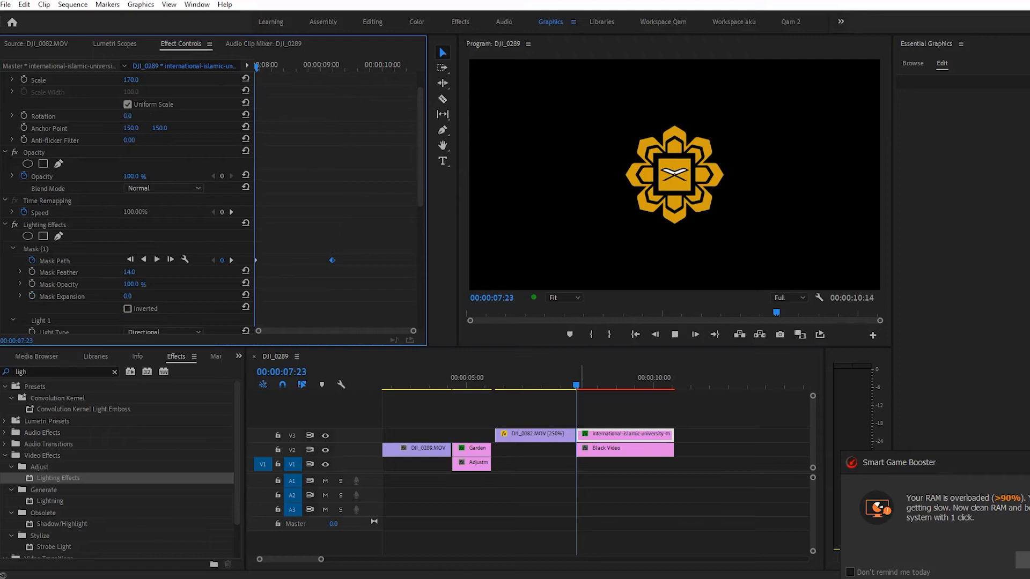
pyautogui.press('space')
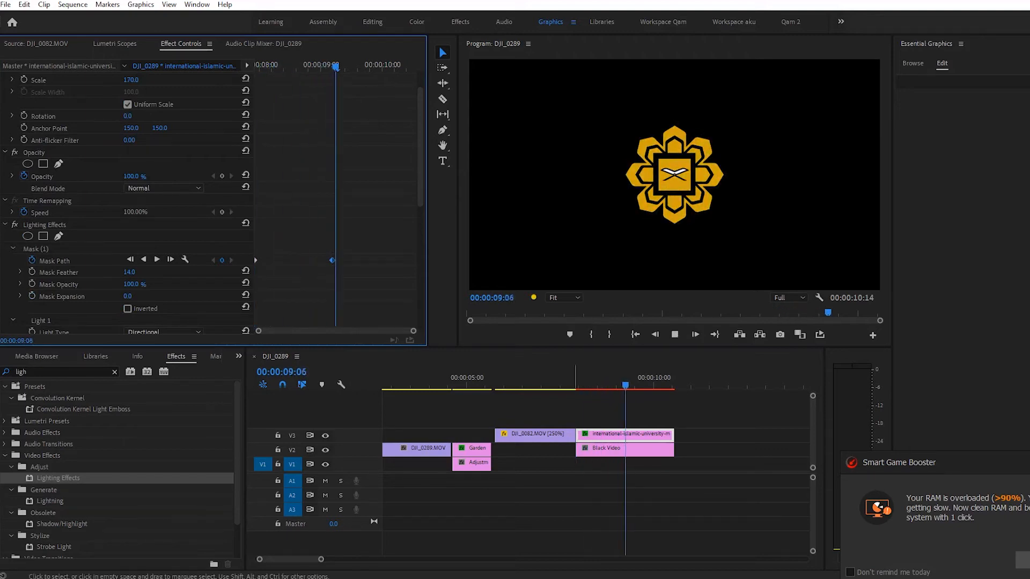
pyautogui.press('space')
pyautogui.scroll(1, 209, 204)
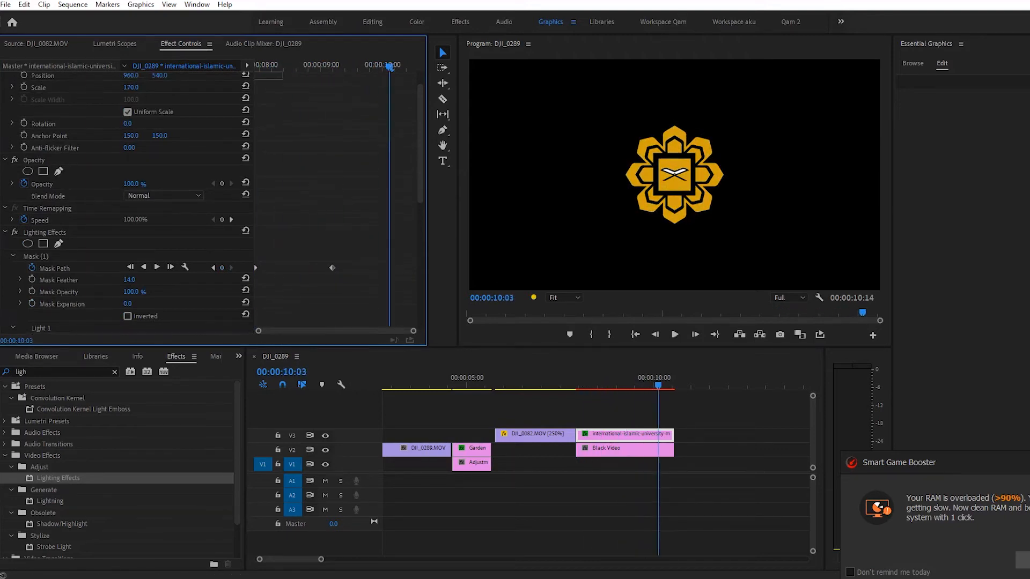
pyautogui.moveTo(332, 272); pyautogui.dragTo(295, 272)
pyautogui.click(555, 378)
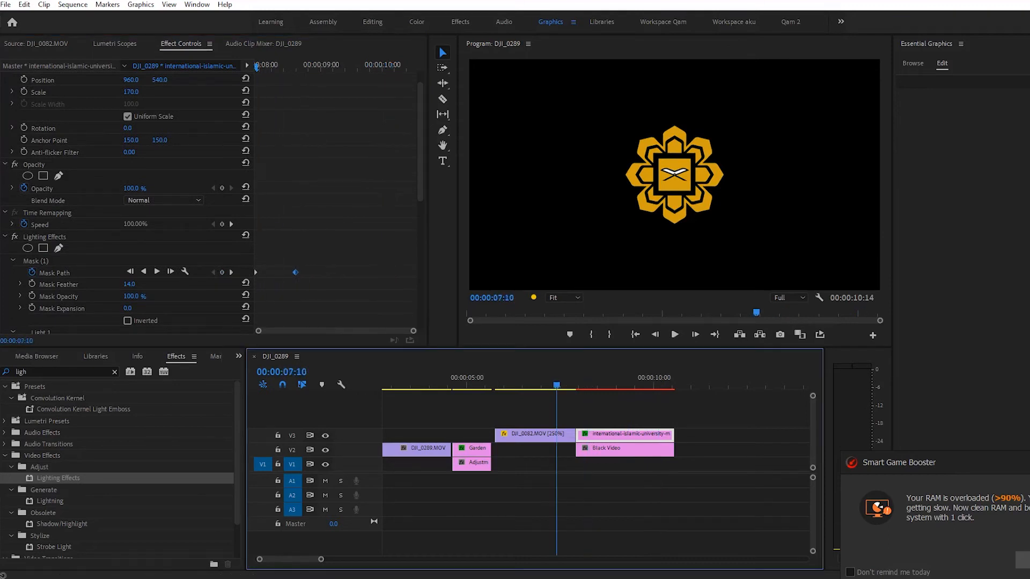
pyautogui.press('space')
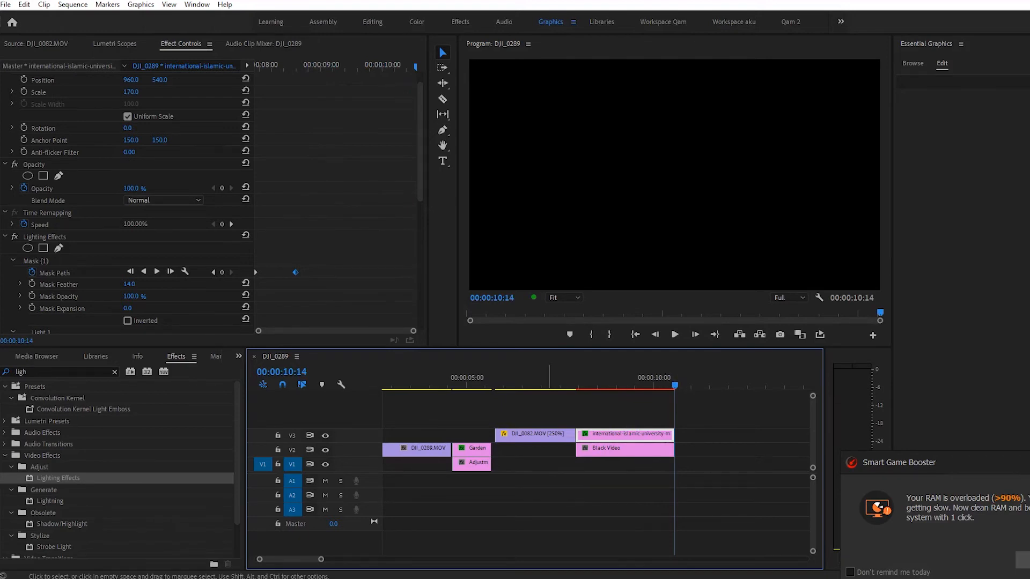
# - Clear the effects search and open the project's "Download Intro Song Chill intro music 10 Seconds No Copyright.mp3" in the Source Monitor
pyautogui.scroll(3, 635, 408)
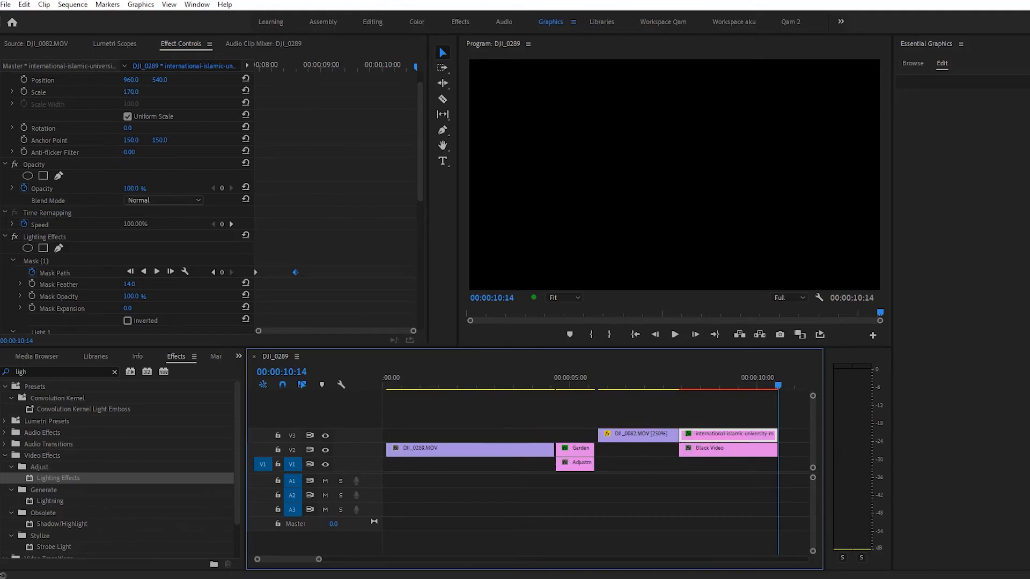
pyautogui.hotkey('shift', '7')
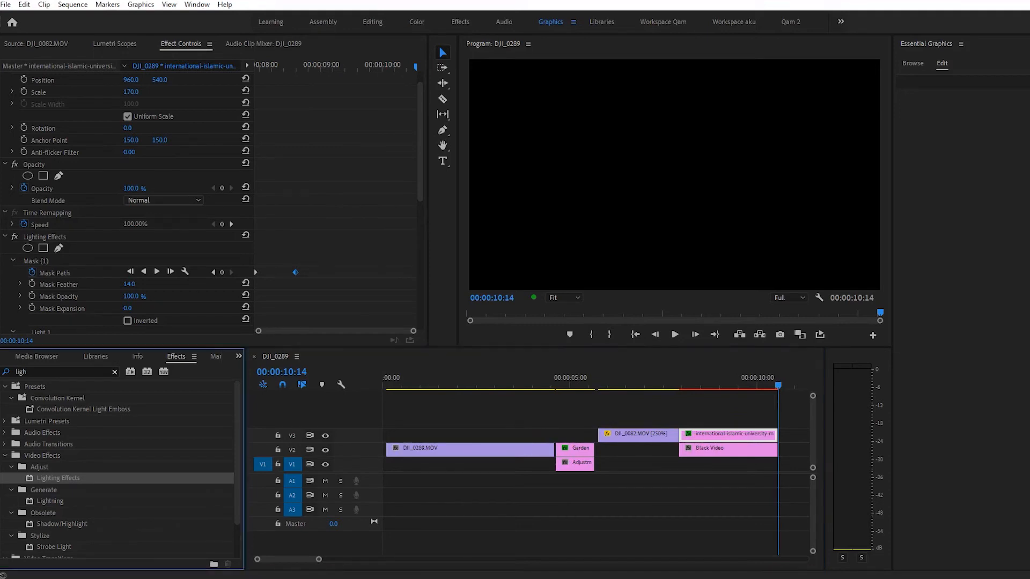
pyautogui.press('BackSpace')
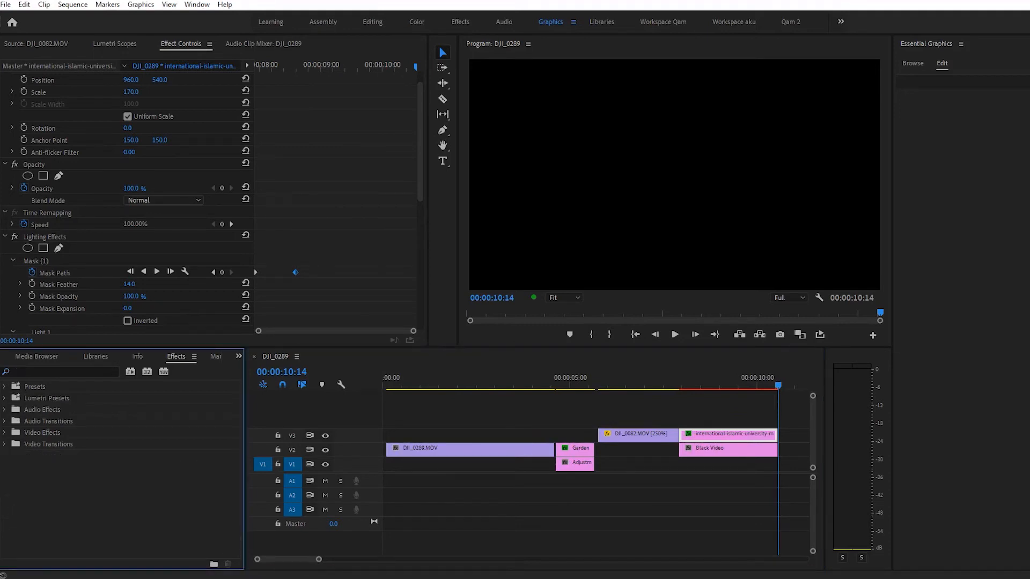
pyautogui.click(238, 356)
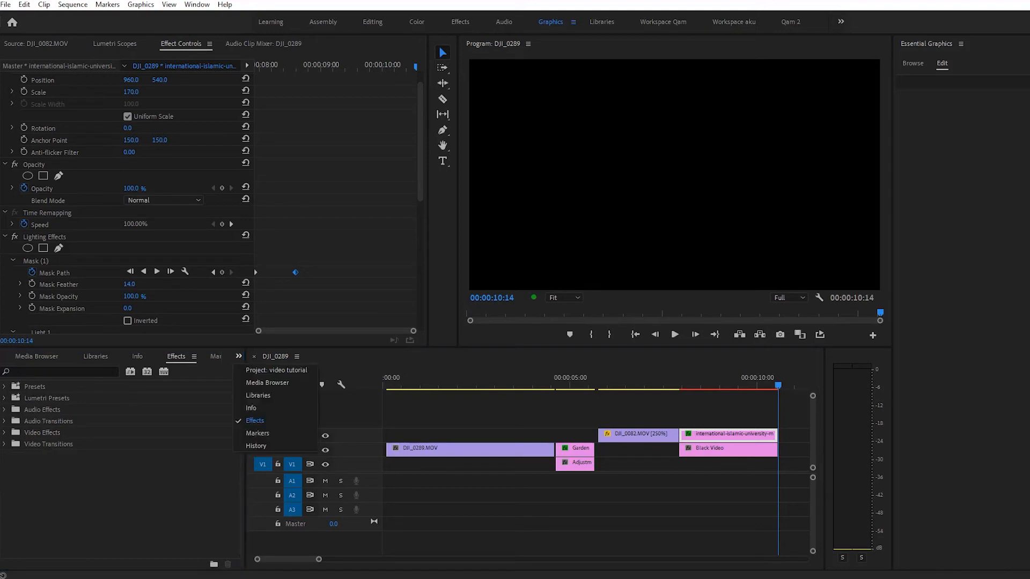
pyautogui.click(276, 370)
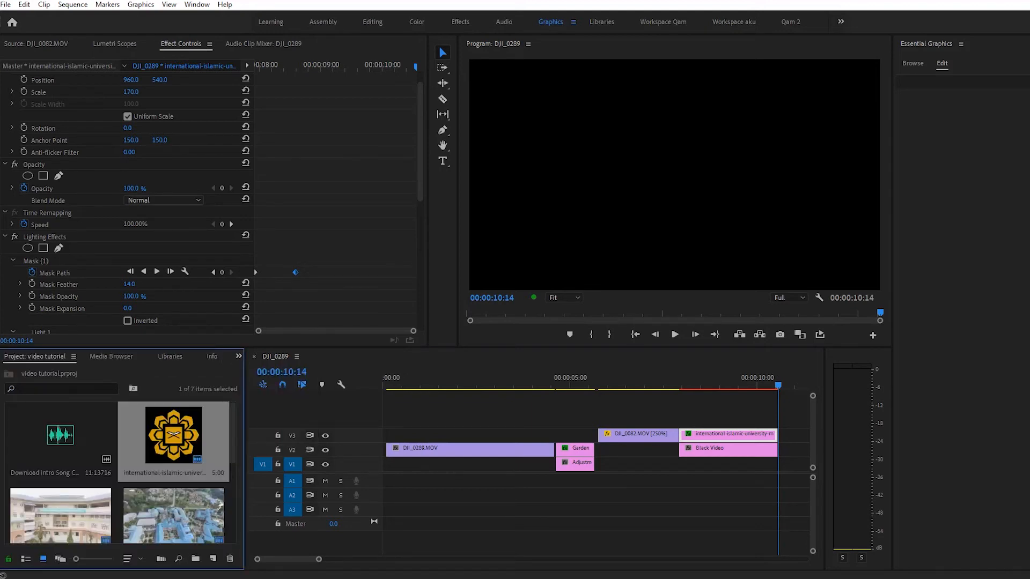
pyautogui.scroll(-2, 121, 472)
pyautogui.scroll(2, 120, 472)
pyautogui.click(60, 435)
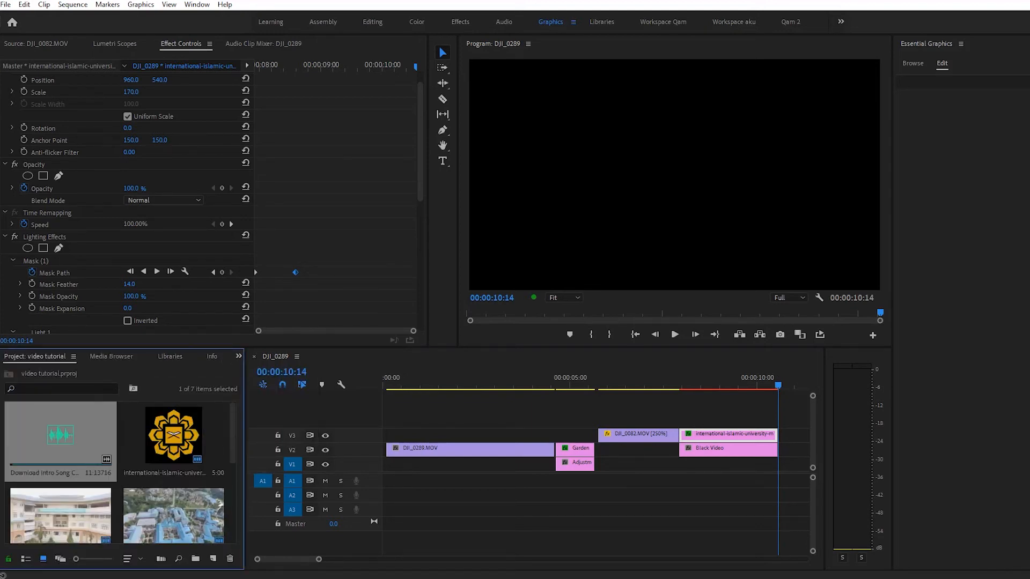
pyautogui.doubleClick(60, 436)
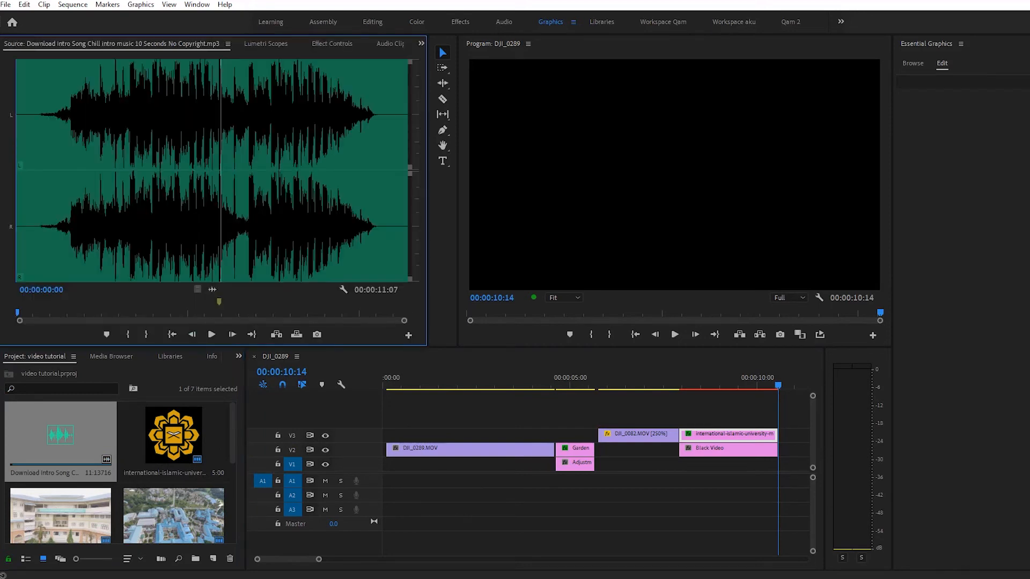
pyautogui.moveTo(17, 312)
pyautogui.mouseDown()
pyautogui.moveTo(154, 313)
pyautogui.moveTo(17, 312)
pyautogui.mouseUp()
# - Place the intro music on audio track A2 at the start of the sequence
pyautogui.click(60, 435)
pyautogui.moveTo(60, 436); pyautogui.dragTo(386, 495)
pyautogui.scroll(-2, 593, 472)
pyautogui.scroll(3, 593, 472)
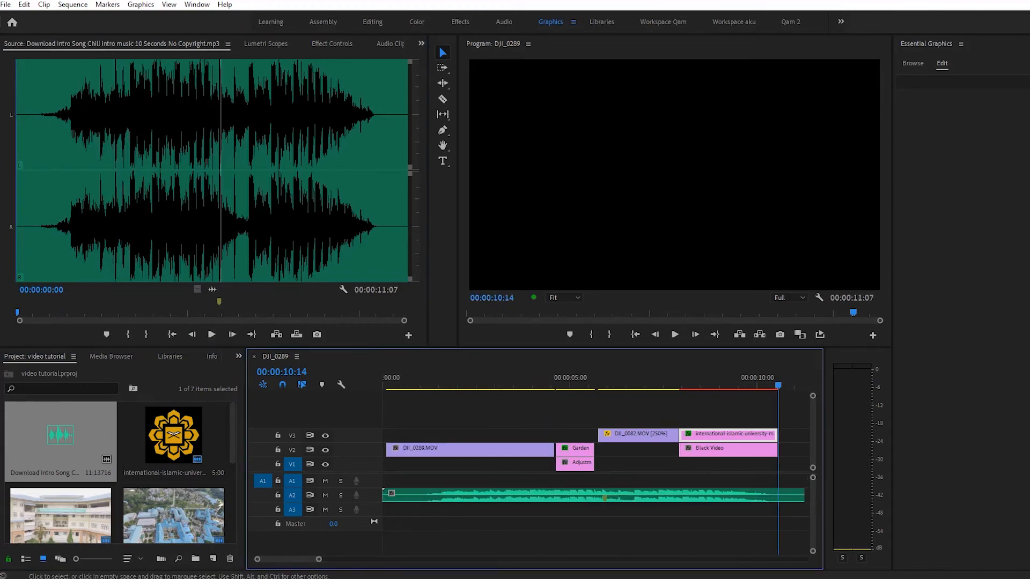
# - Play the whole sequence from the start with the music, and put the playhead at 00:00:07:22 just before the logo
pyautogui.press('Home')
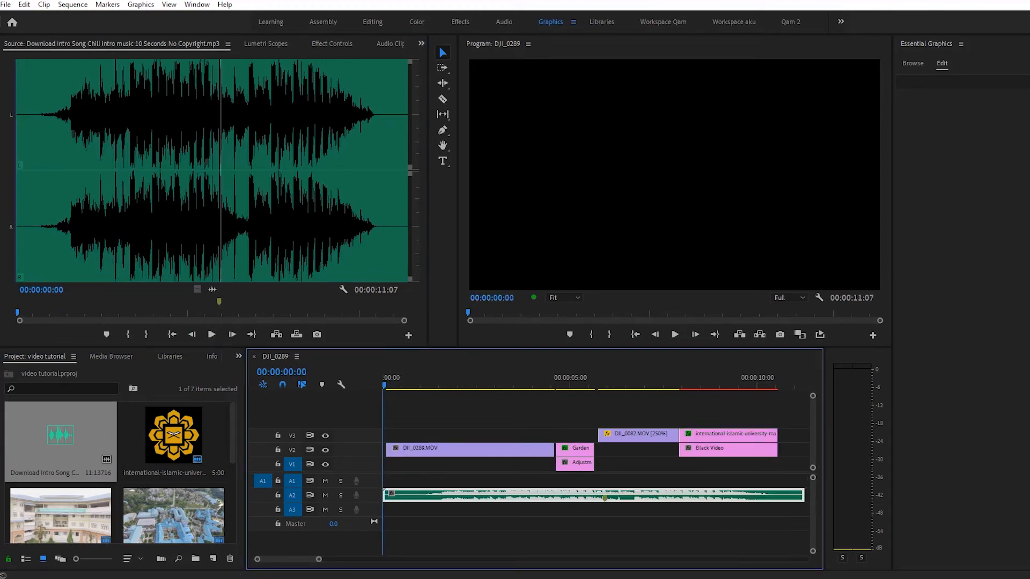
pyautogui.press('space')
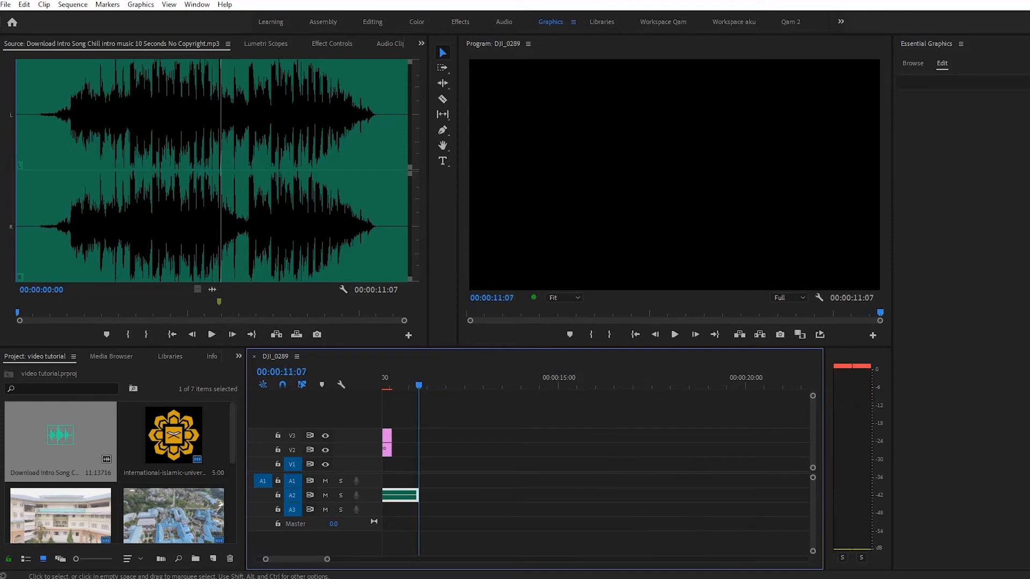
pyautogui.scroll(4, 595, 467)
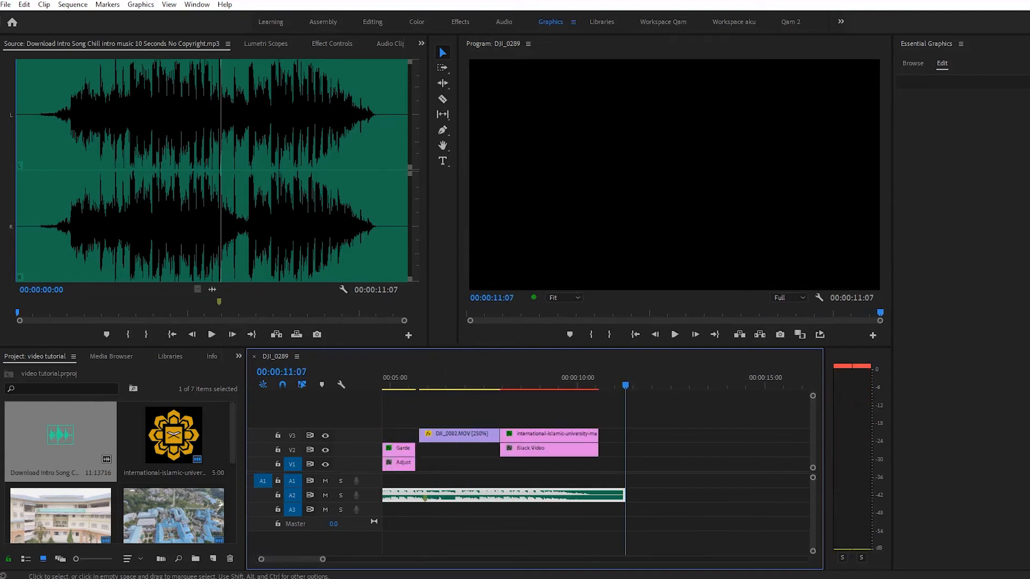
pyautogui.scroll(4, 595, 466)
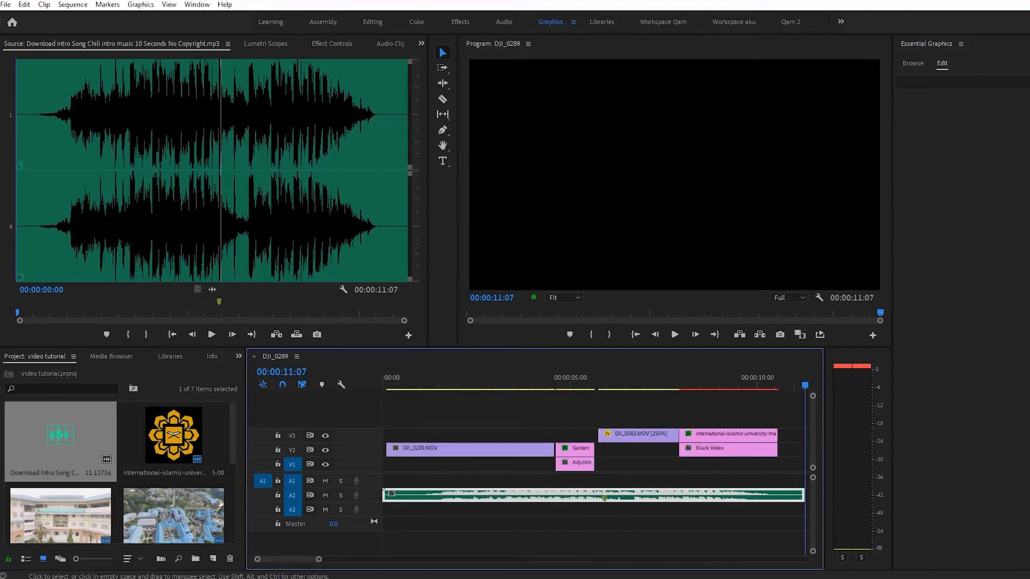
pyautogui.click(494, 464)
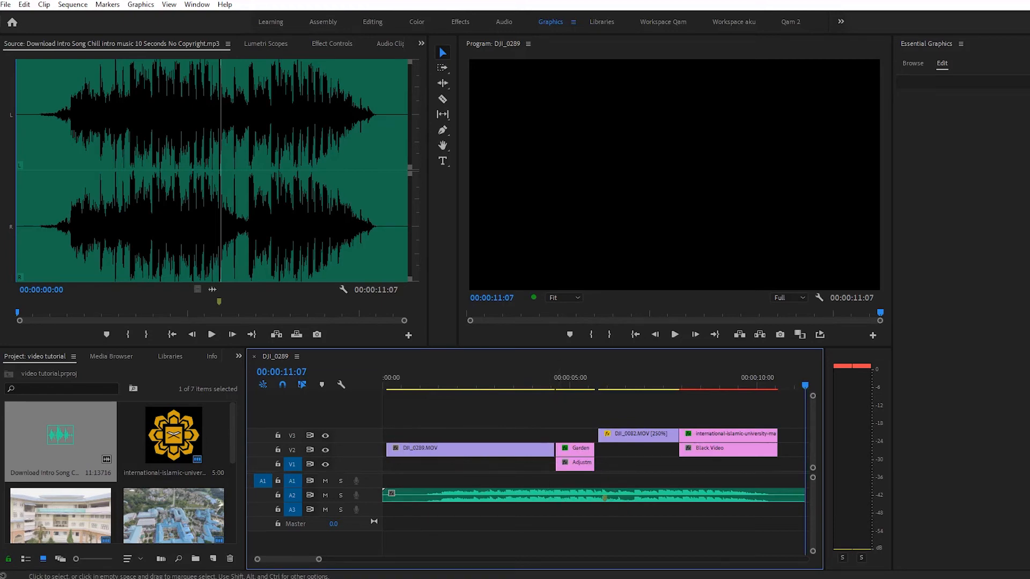
pyautogui.press('Home')
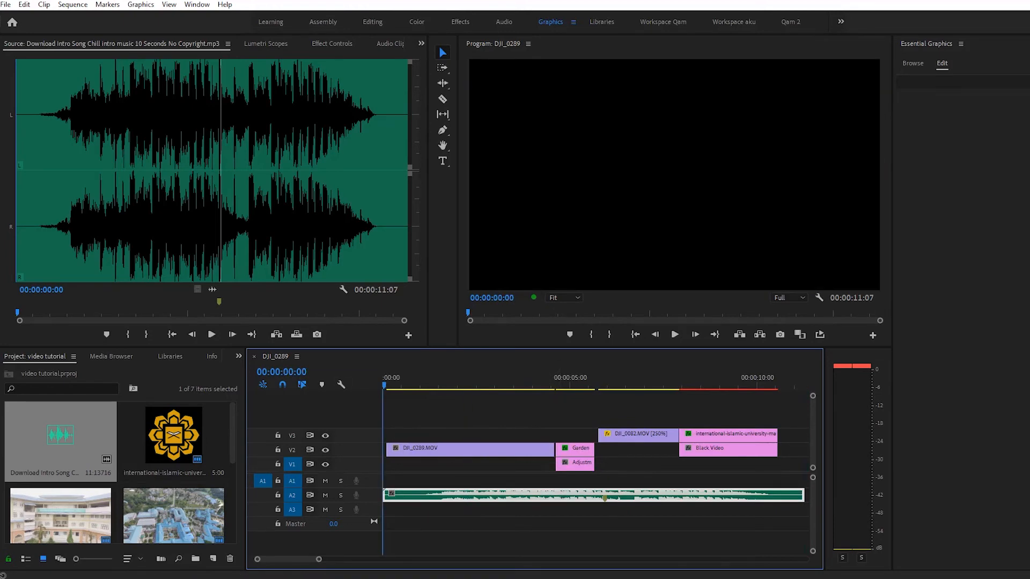
pyautogui.click(677, 382)
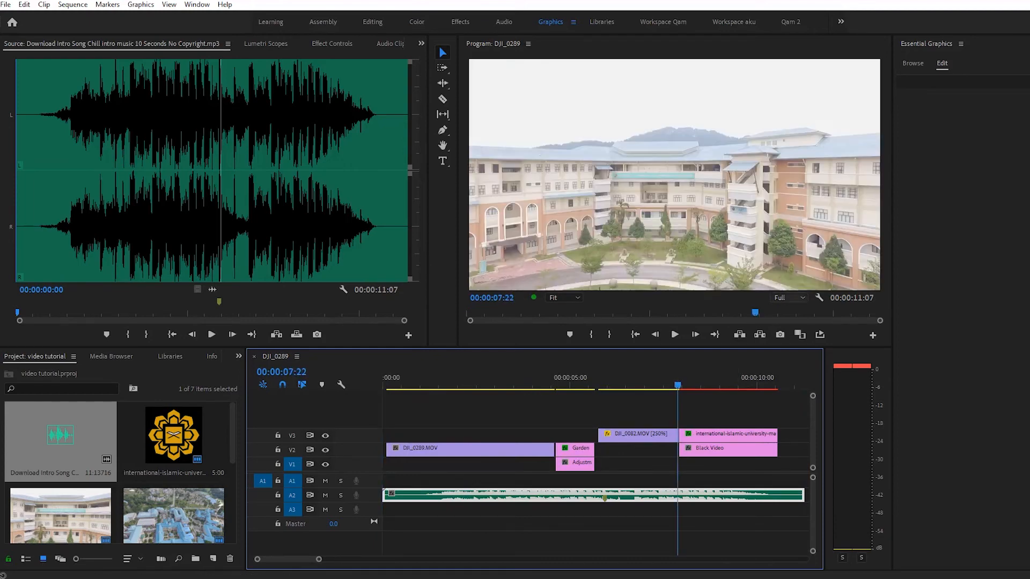
# - Set the Program Monitor playback resolution to 1/4 and render the effects of the logo section from 00:00:07:22 to 00:00:10:15
pyautogui.click(788, 298)
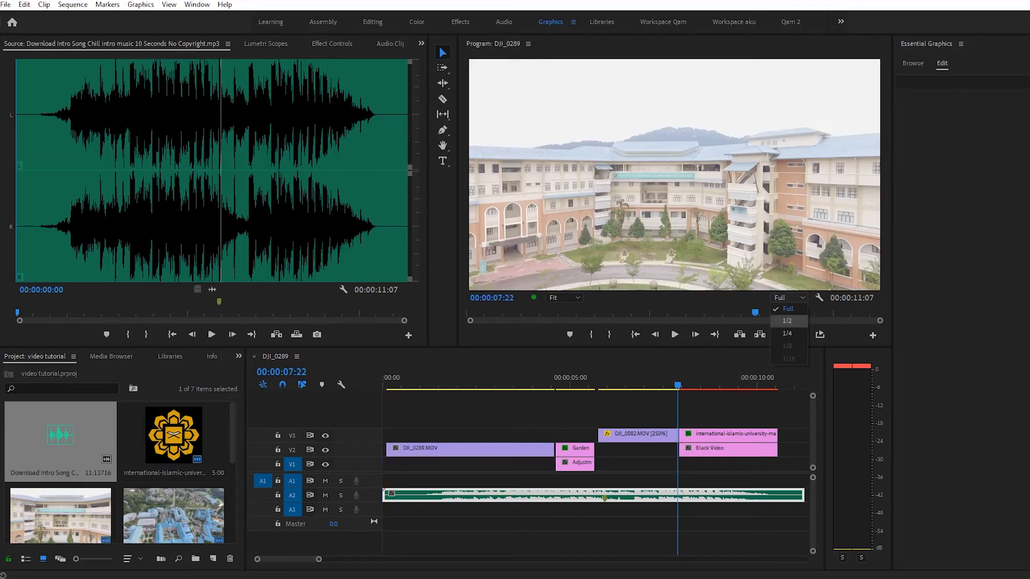
pyautogui.click(787, 333)
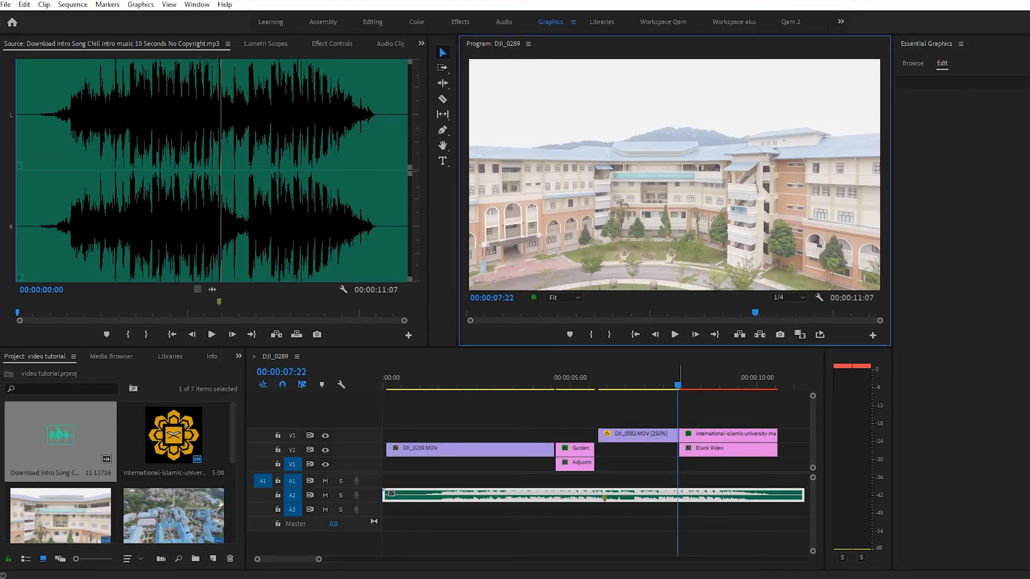
pyautogui.press('i')
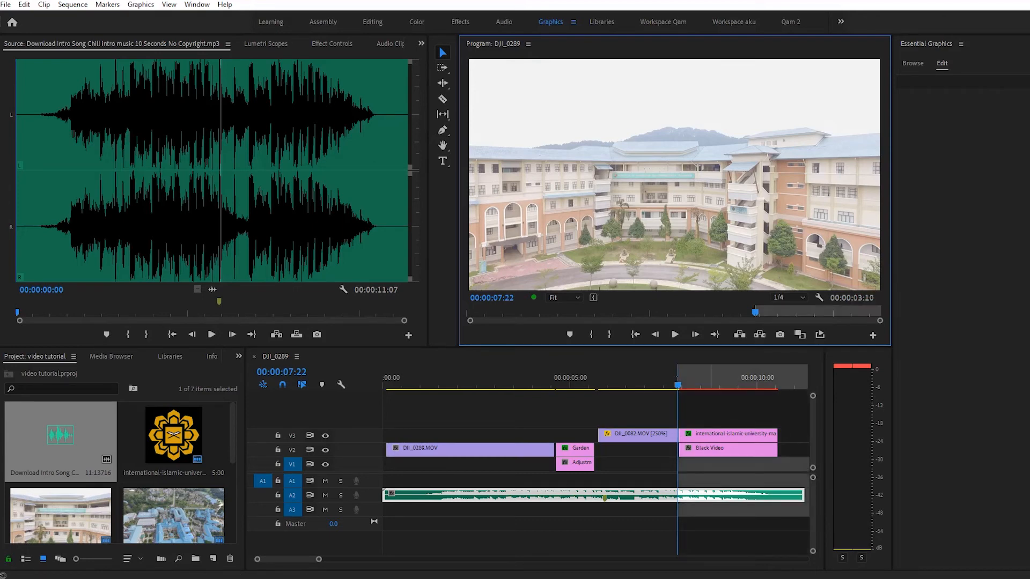
pyautogui.click(779, 380)
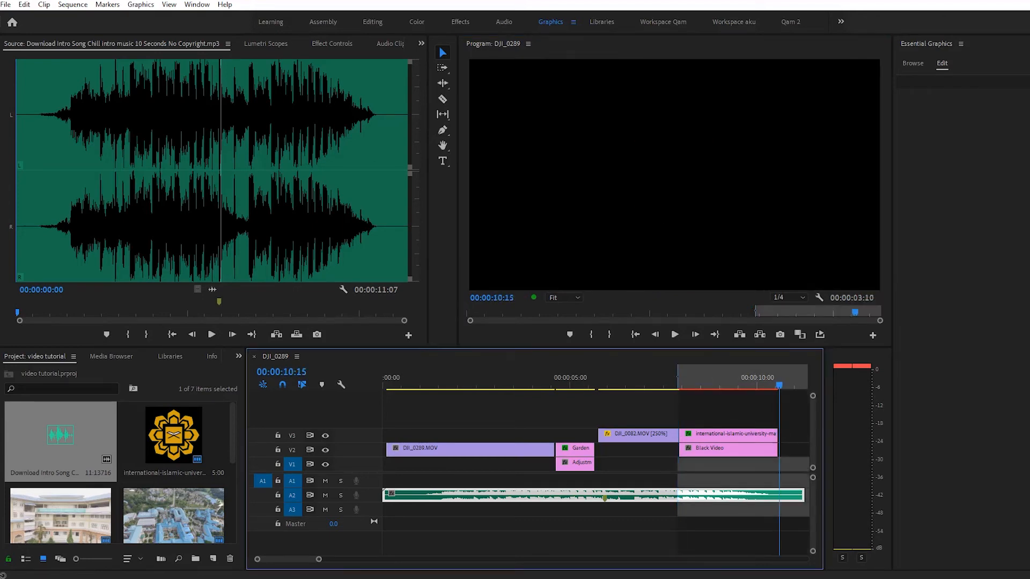
pyautogui.press('o')
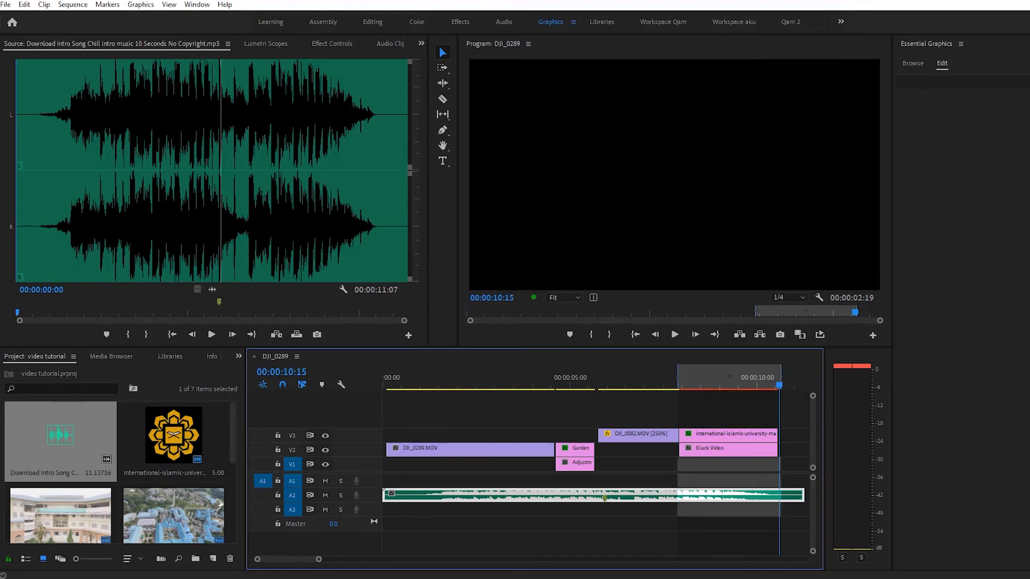
pyautogui.click(73, 5)
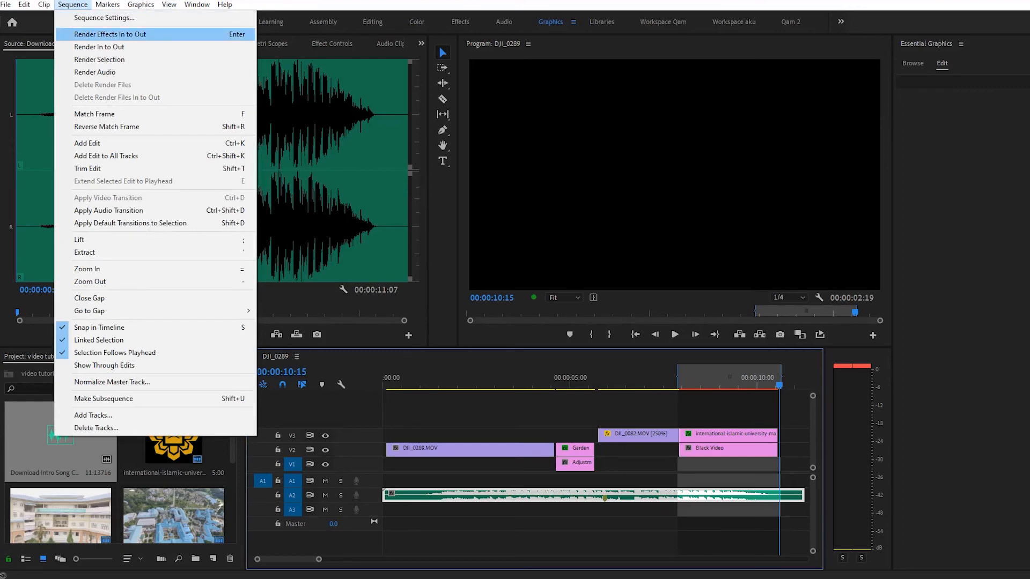
pyautogui.press('Return')
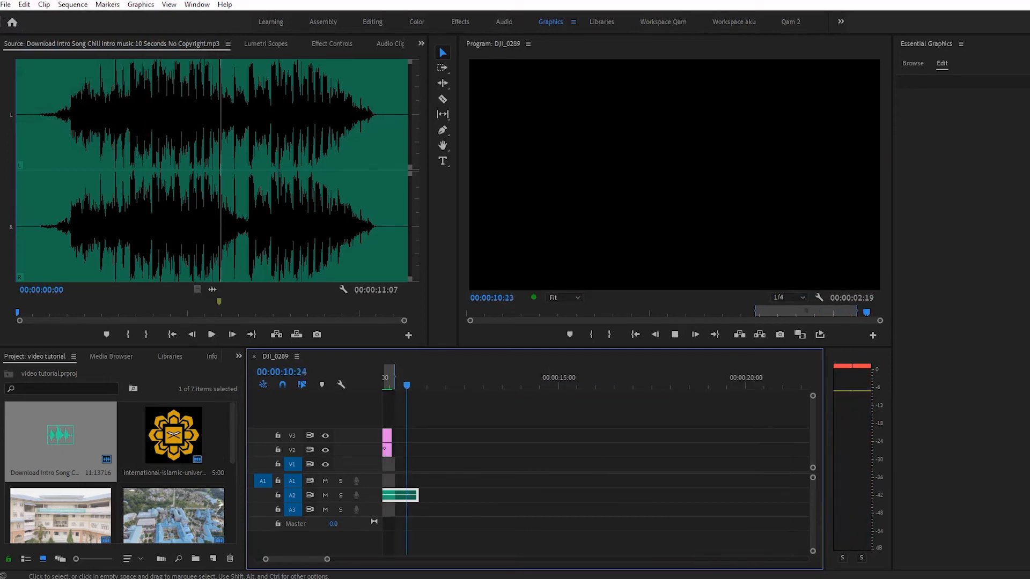
# - Mark the whole sequence for export, from 00:00:00:00 to the end of the music at 00:00:11:07
pyautogui.scroll(4, 595, 461)
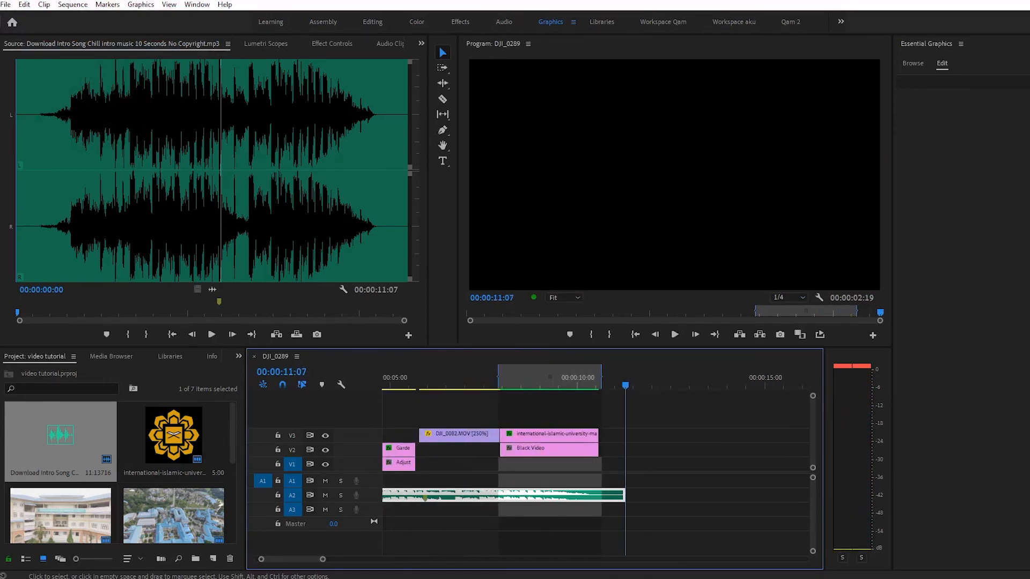
pyautogui.hotkey('ctrl', 'shift', 'a')
pyautogui.scroll(4, 595, 461)
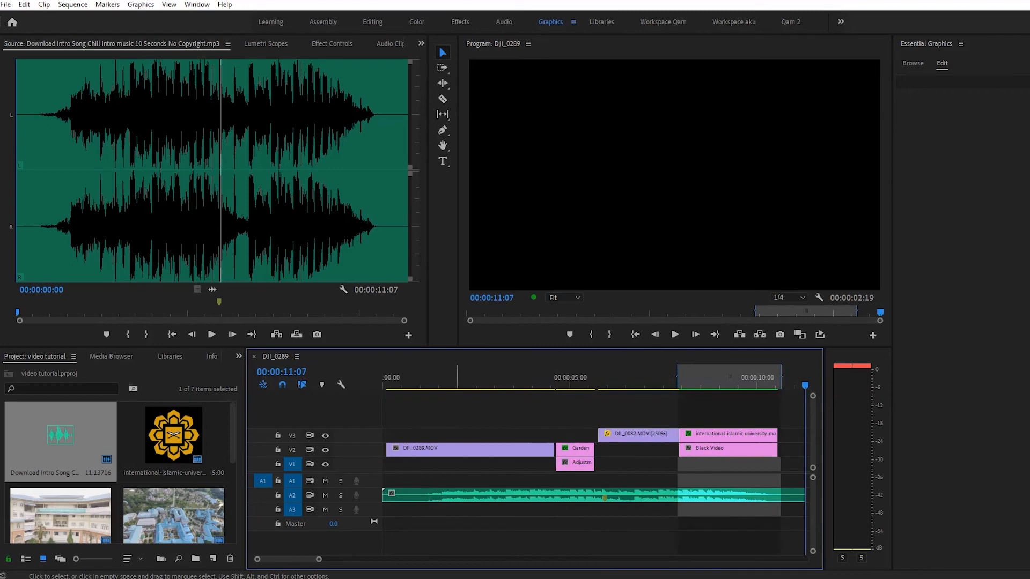
pyautogui.moveTo(457, 378); pyautogui.dragTo(383, 377)
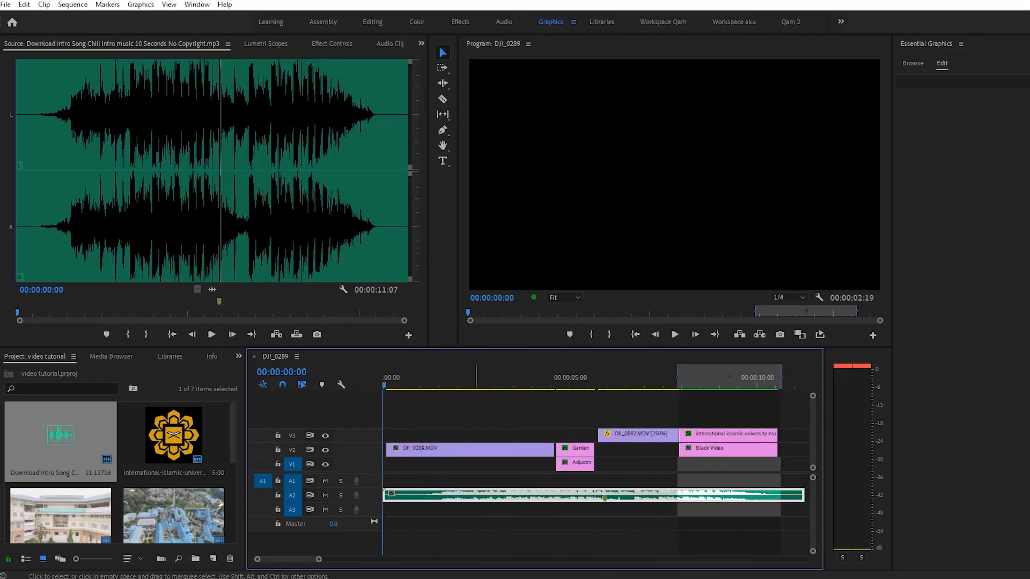
pyautogui.press('i')
pyautogui.scroll(-2, 595, 461)
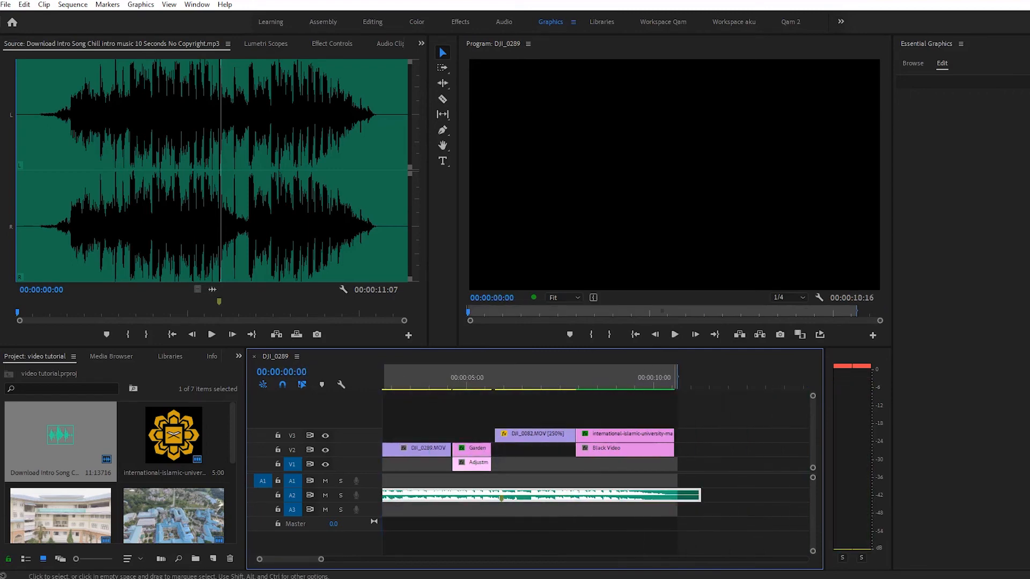
pyautogui.moveTo(677, 377); pyautogui.dragTo(701, 377)
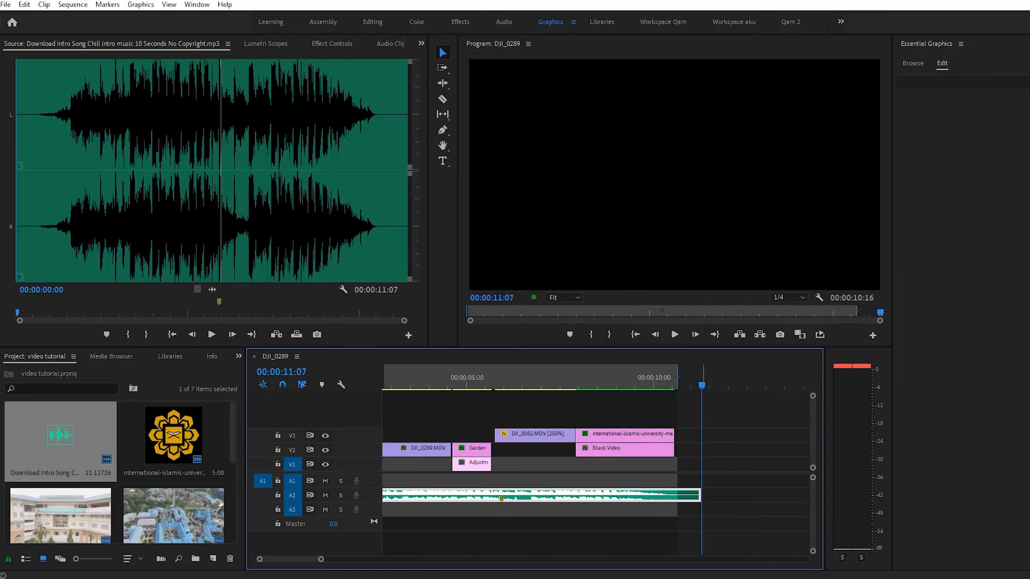
pyautogui.press('p')
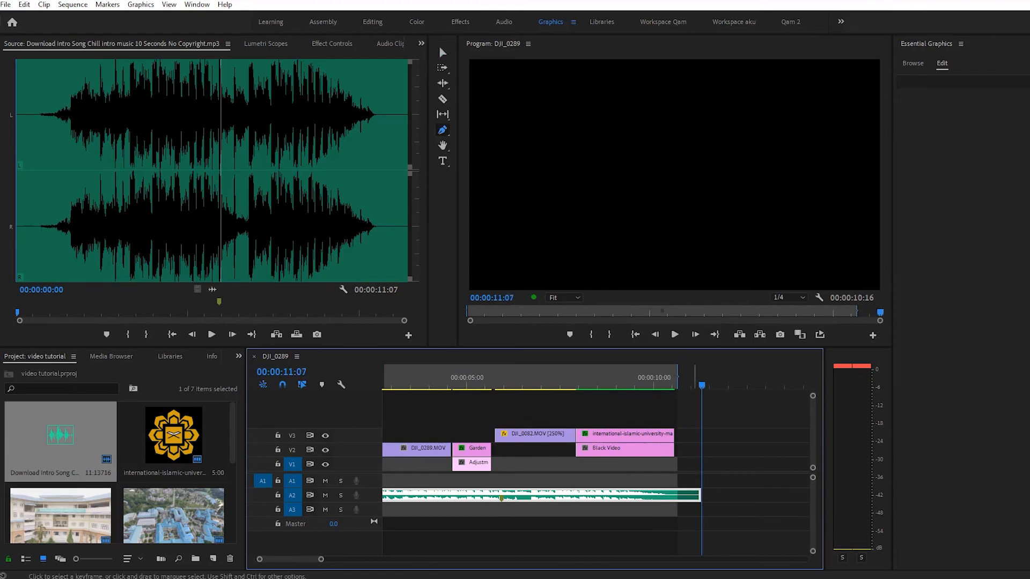
pyautogui.press('\\')
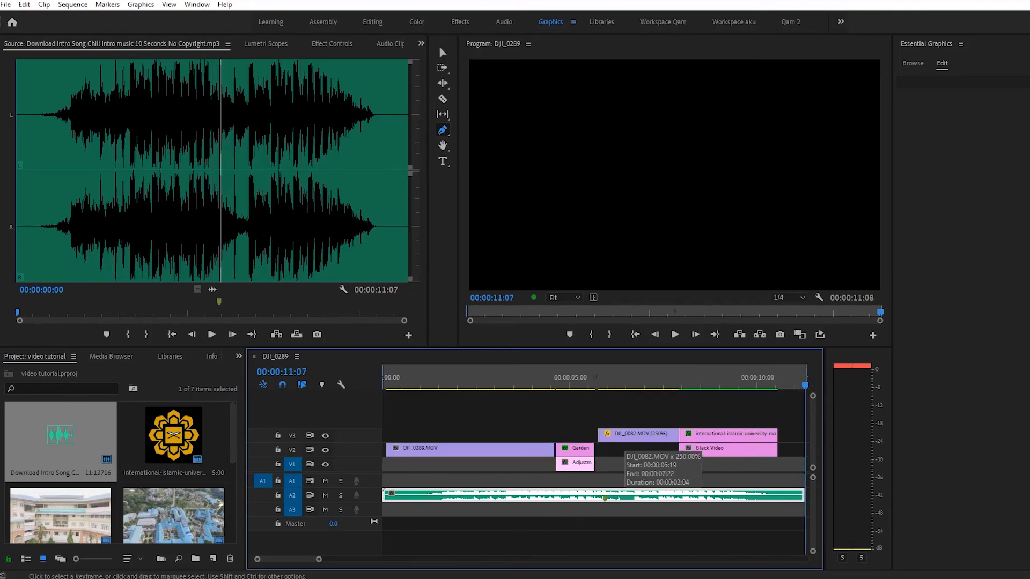
# - Export the marked range as H.264 with the YouTube 1080p Full HD preset, named iiumads in the Shining Logo folder, and save the project
pyautogui.hotkey('ctrl', 'm')
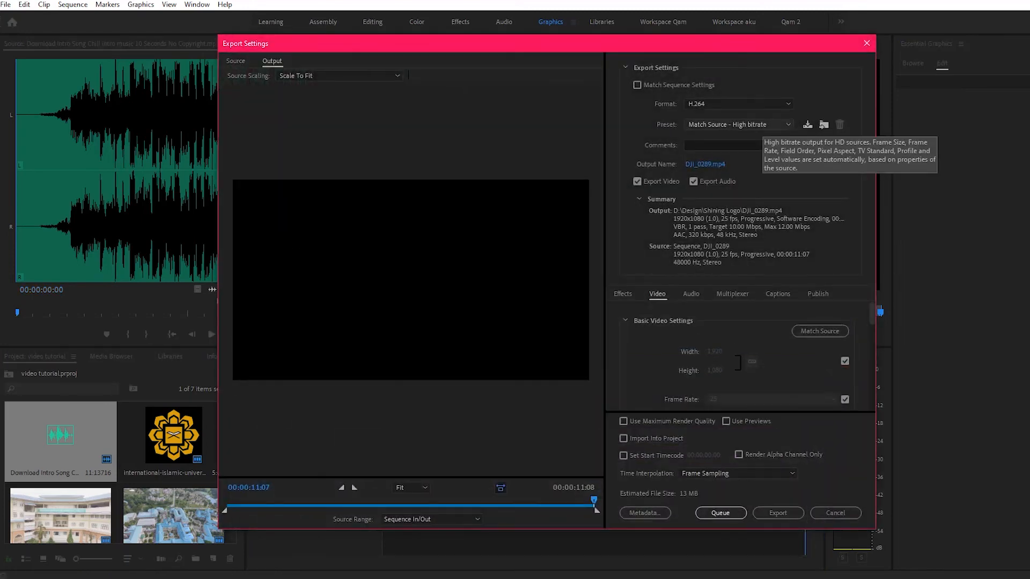
pyautogui.click(761, 124)
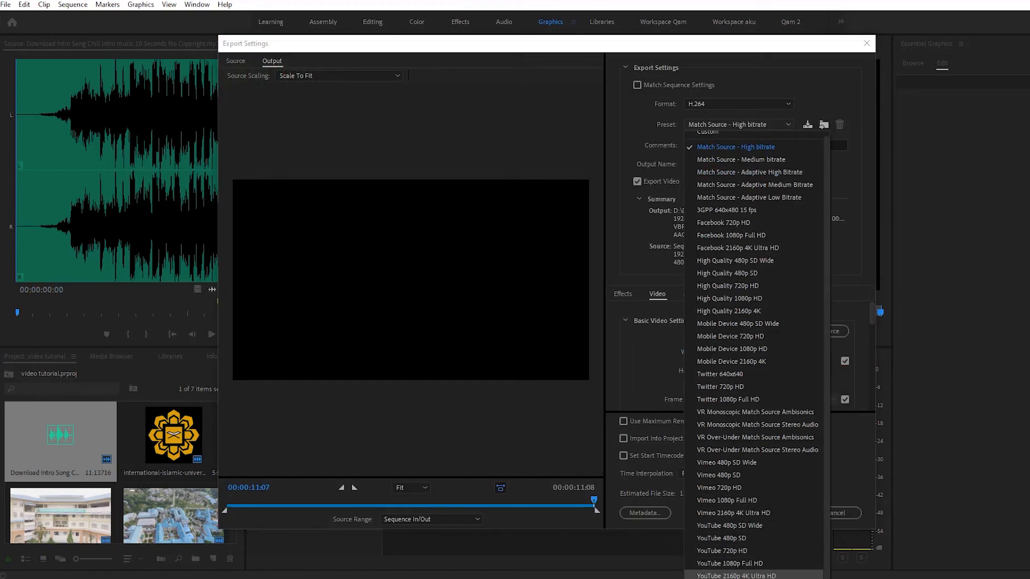
pyautogui.click(751, 563)
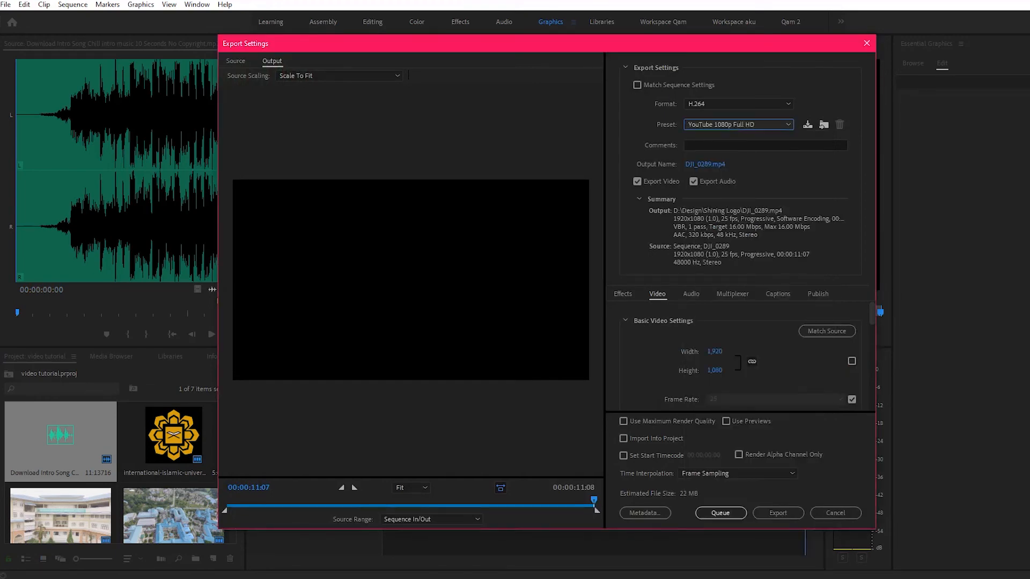
pyautogui.click(704, 164)
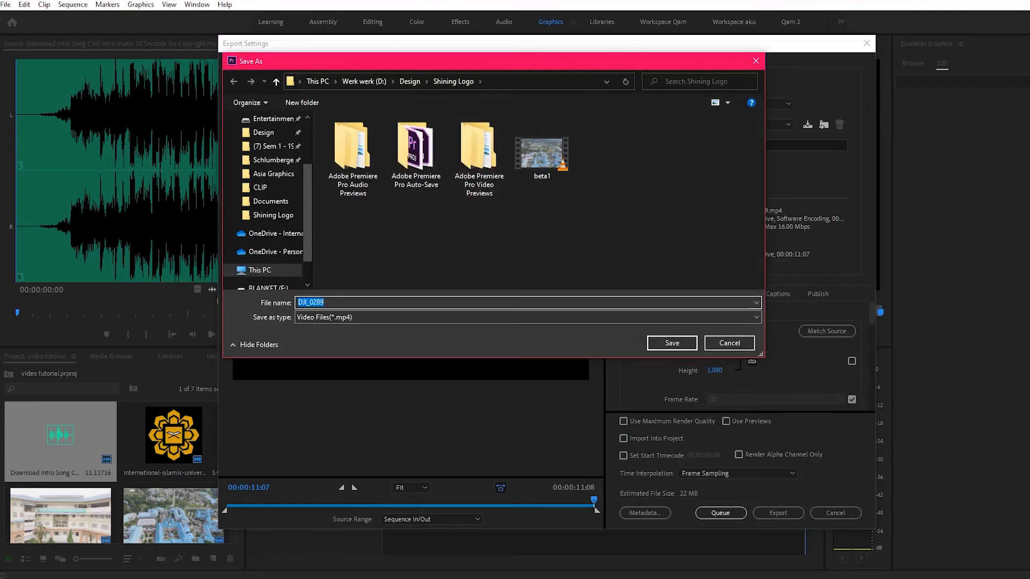
pyautogui.write('iiumads')
pyautogui.press('Return')
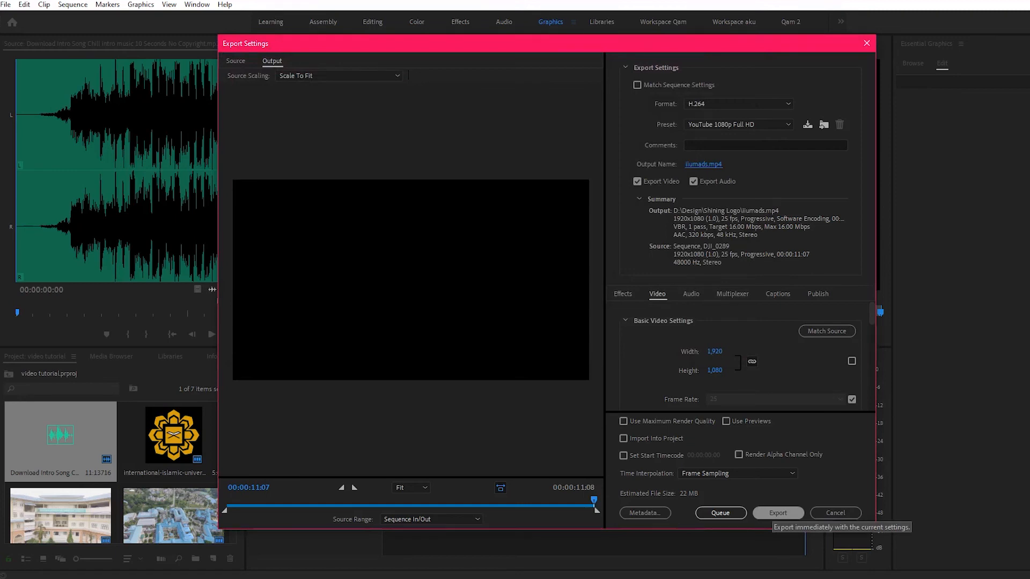
pyautogui.click(777, 513)
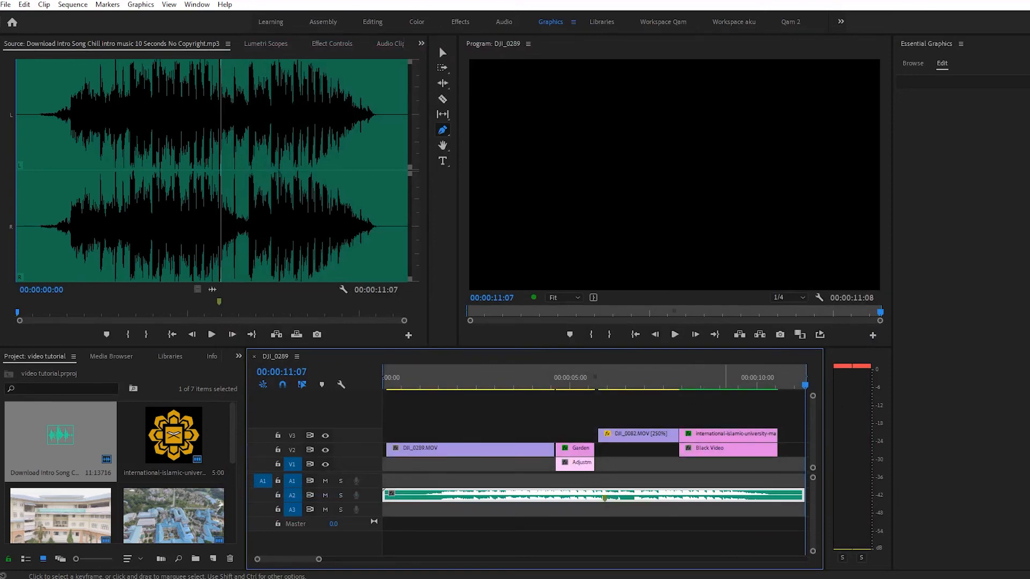
pyautogui.hotkey('ctrl', 's')
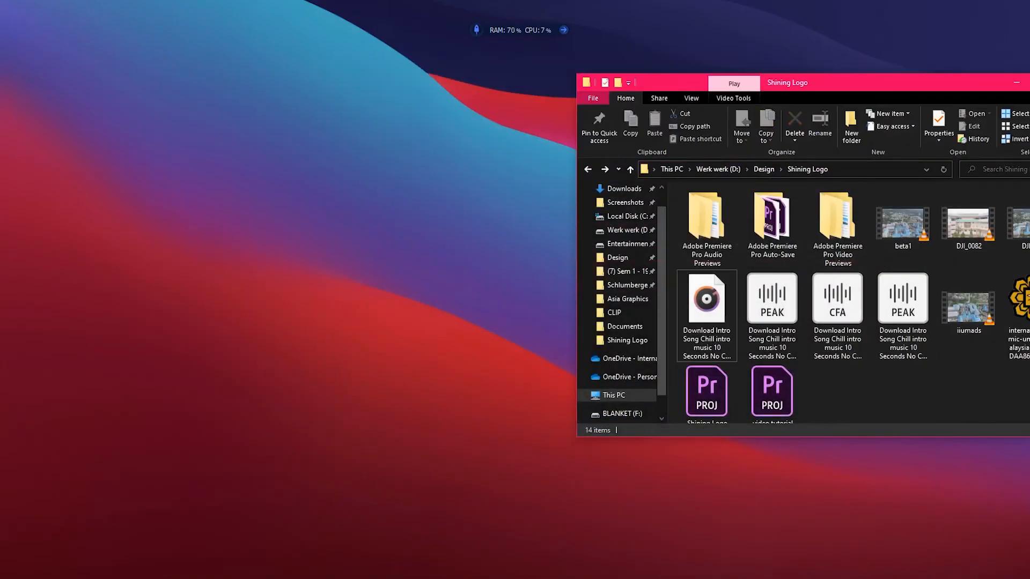
# - Play the exported iiumads video from the Shining Logo folder in VLC, and return to Premiere Pro
pyautogui.click(968, 303)
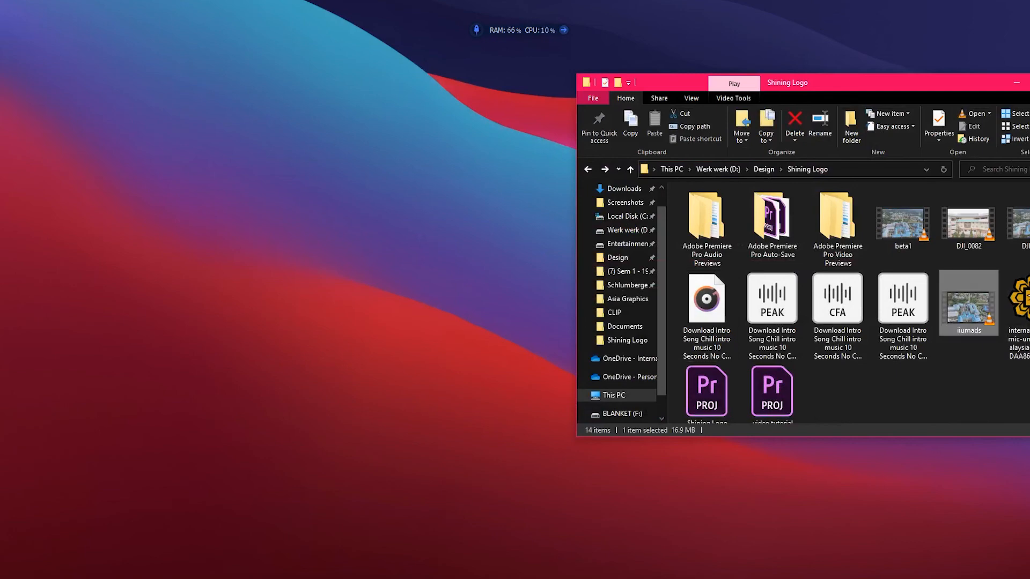
pyautogui.doubleClick(968, 303)
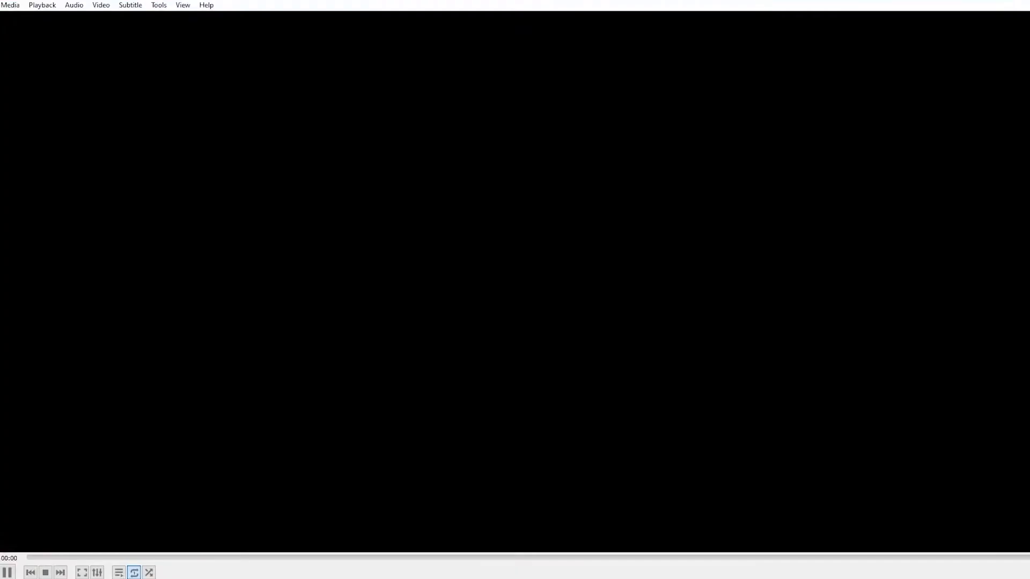
pyautogui.scroll(4, 967, 303)
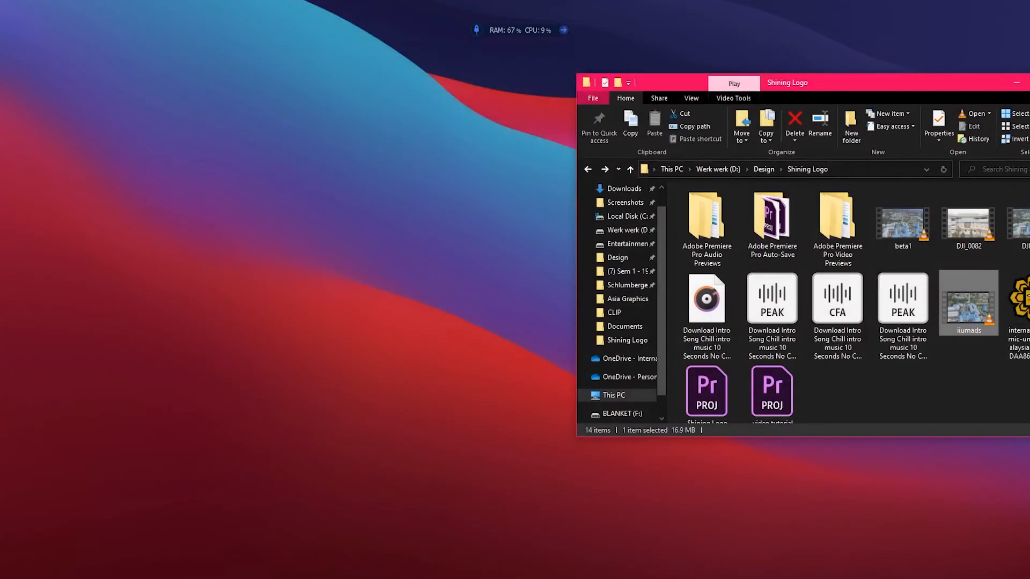
pyautogui.click(724, 539)
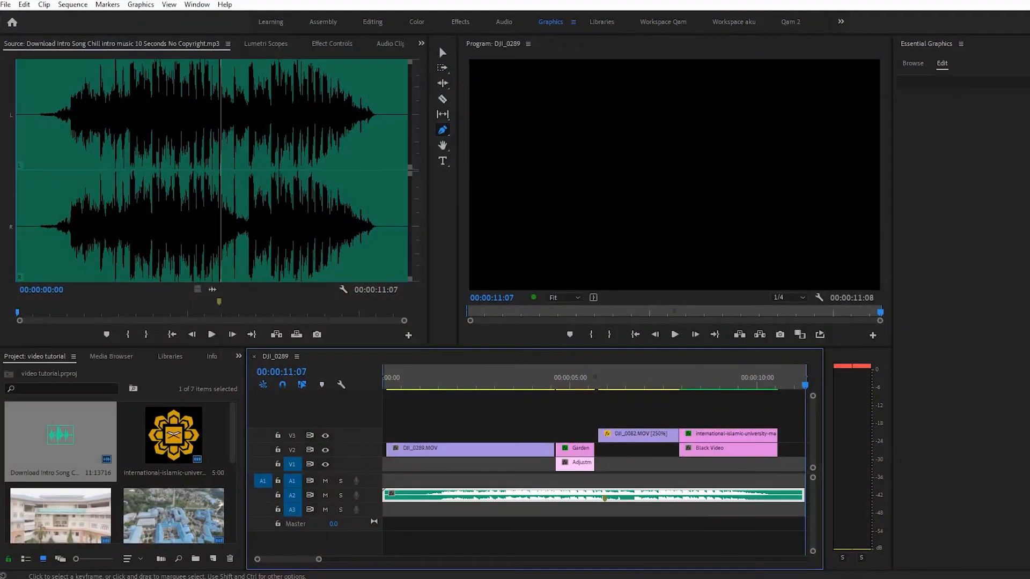
# - In the Color workspace, slightly raise the Creative Vibrance of the DJI_0082.MOV clip on V3 at 00:00:06:07
pyautogui.click(729, 378)
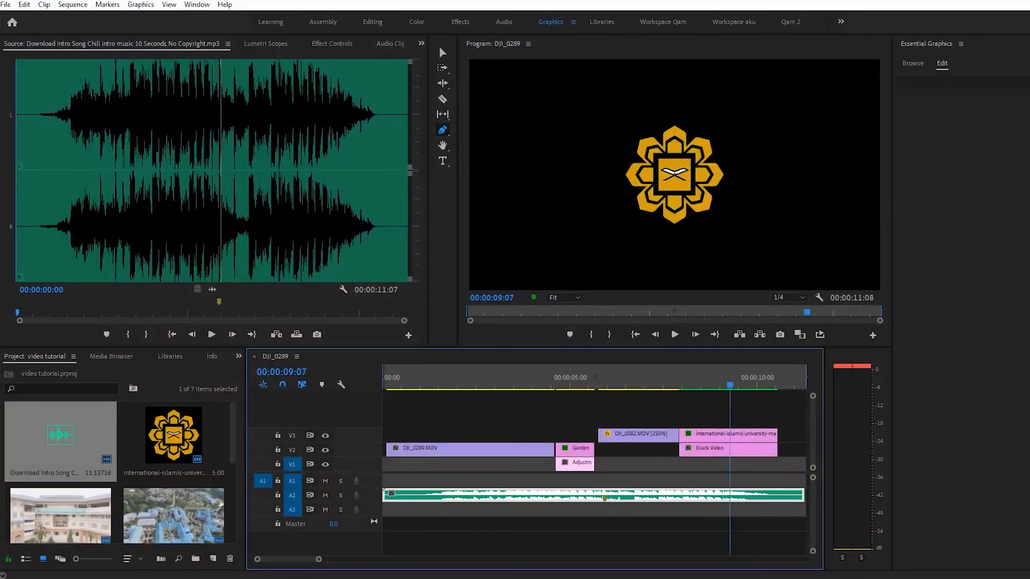
pyautogui.click(621, 378)
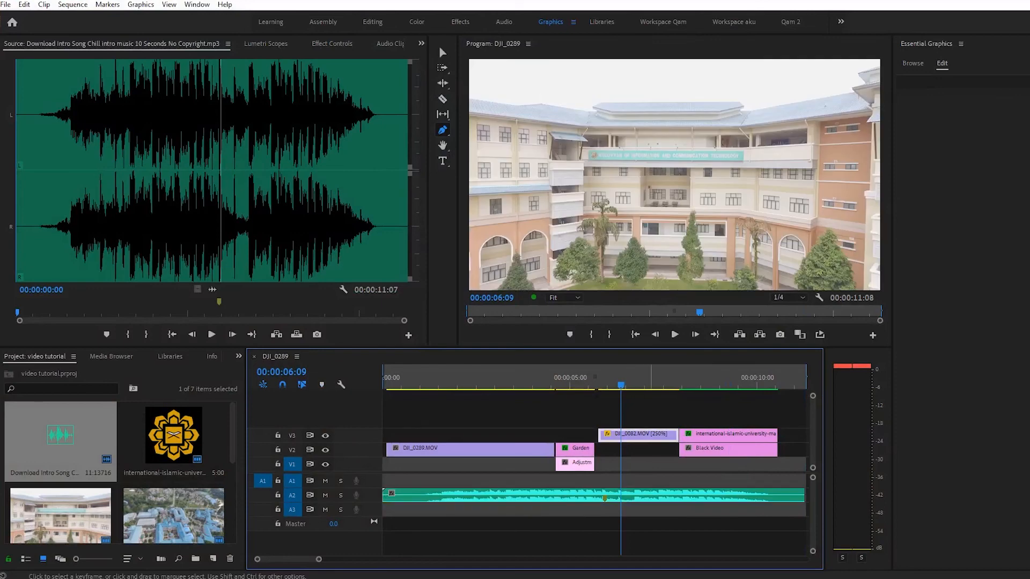
pyautogui.press('Left')
pyautogui.press('Left')
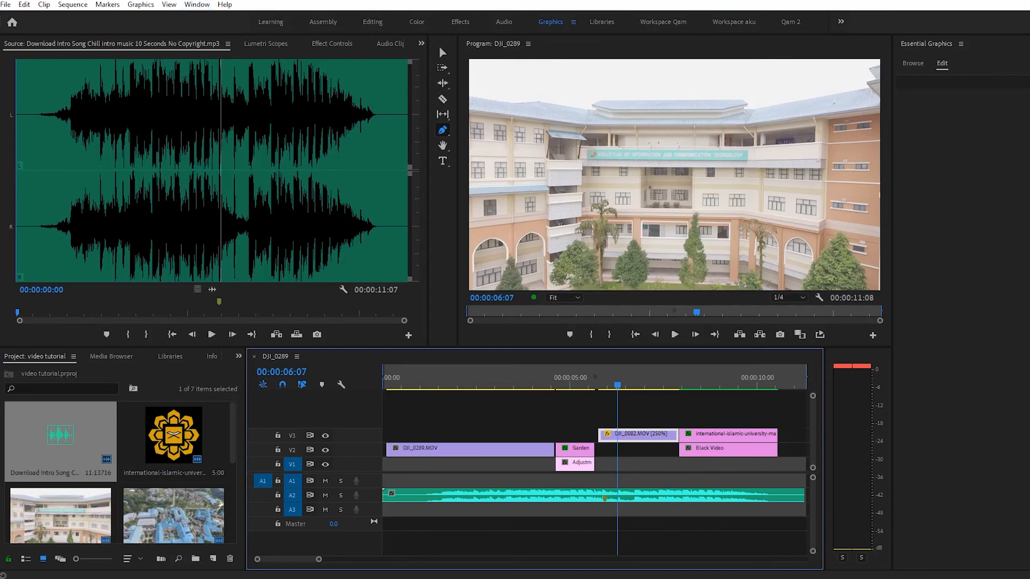
pyautogui.hotkey('alt', 'shift', '4')
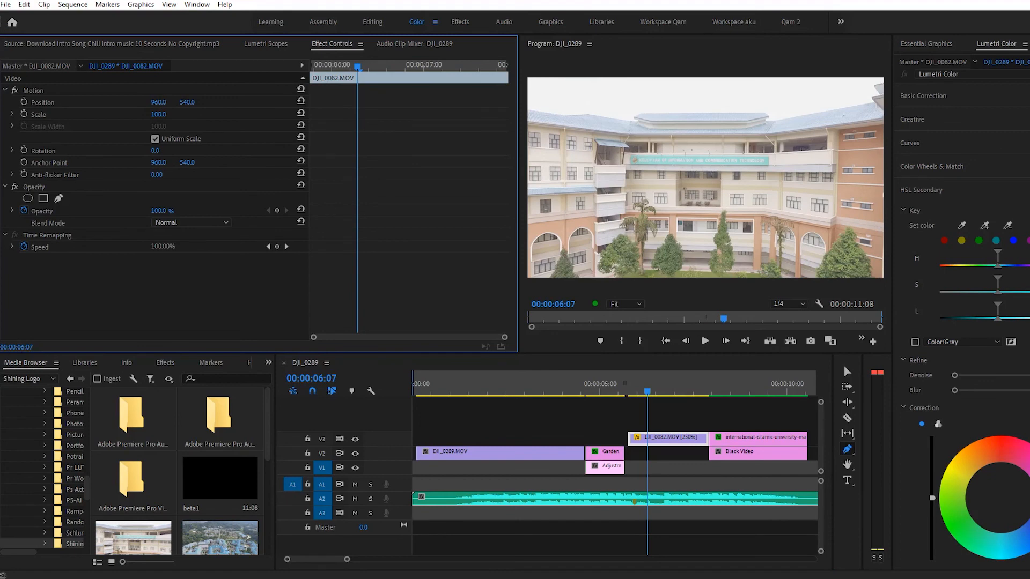
pyautogui.click(911, 119)
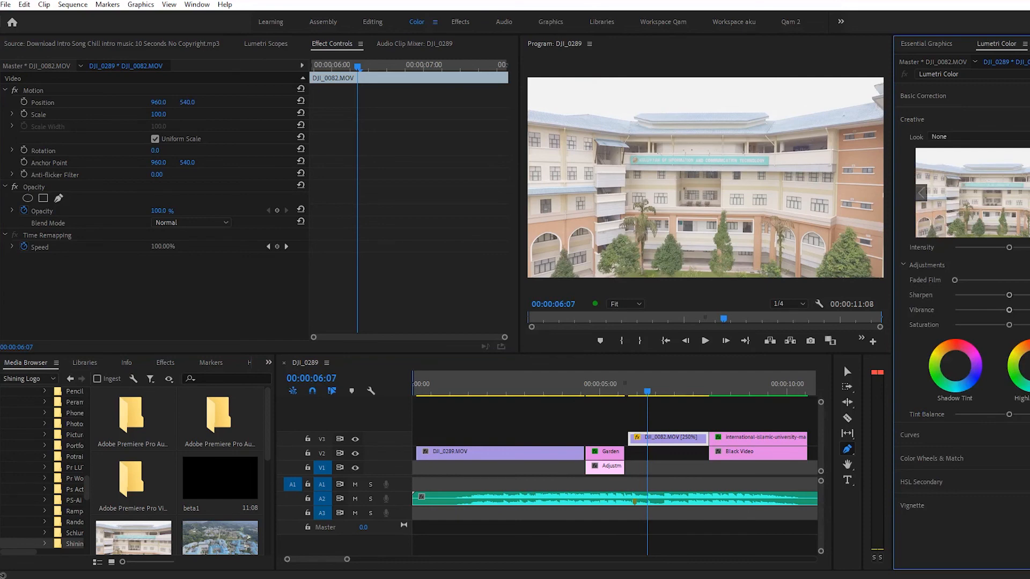
pyautogui.moveTo(1008, 310)
pyautogui.mouseDown()
pyautogui.moveTo(1029, 310)
pyautogui.moveTo(995, 310)
pyautogui.moveTo(1010, 310)
pyautogui.mouseUp()
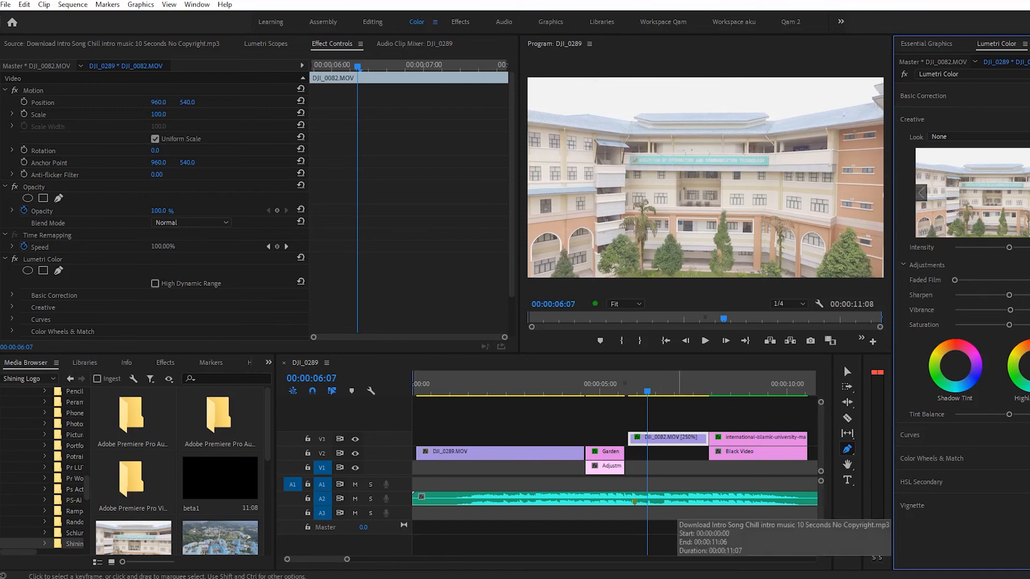
pyautogui.hscroll(4, 611, 472)
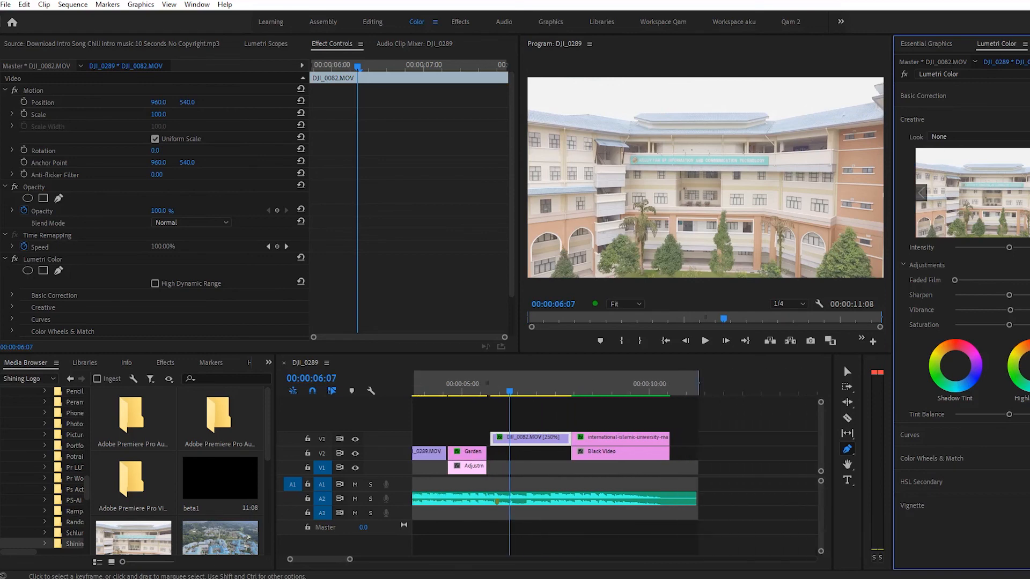
pyautogui.hscroll(-2, 612, 472)
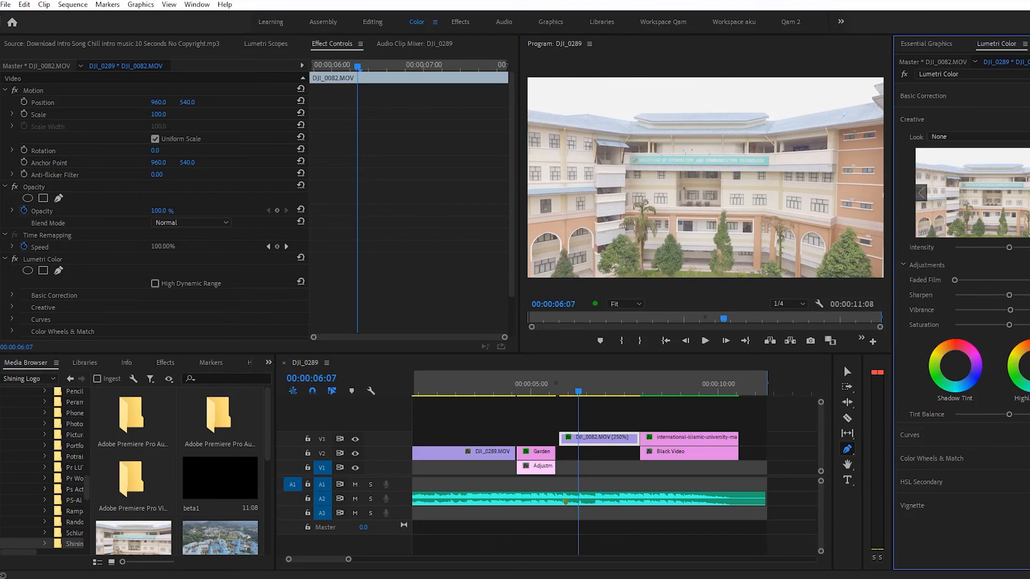
pyautogui.moveTo(698, 578)
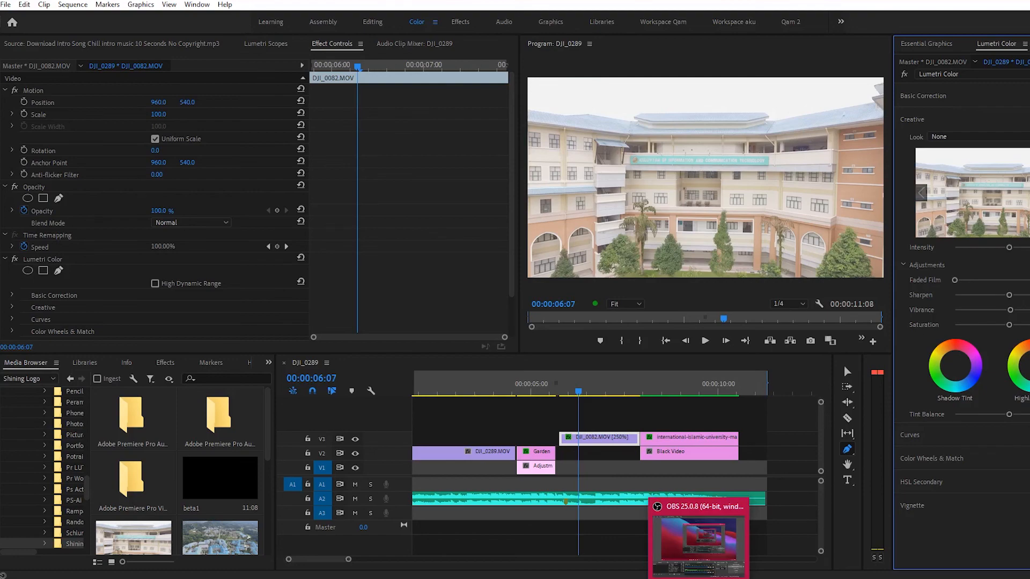